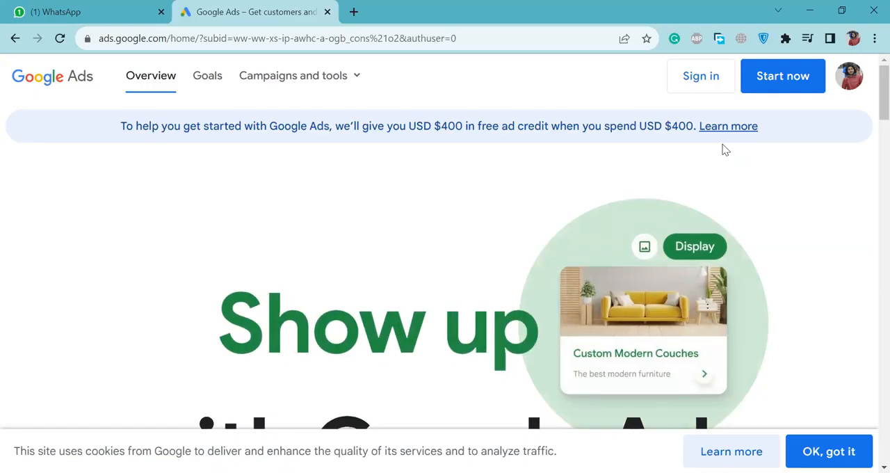
Sign in to the Google Ads account and start a new campaign from the campaigns overview.
click(701, 77)
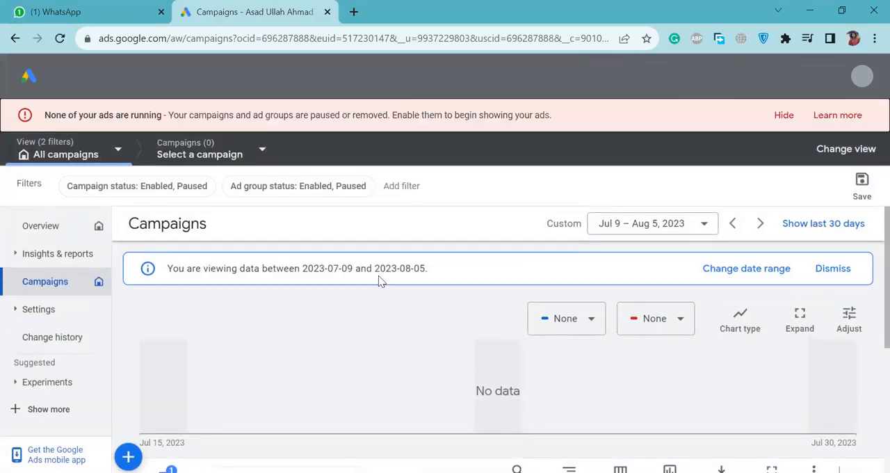
scroll(134, 443, down, 2)
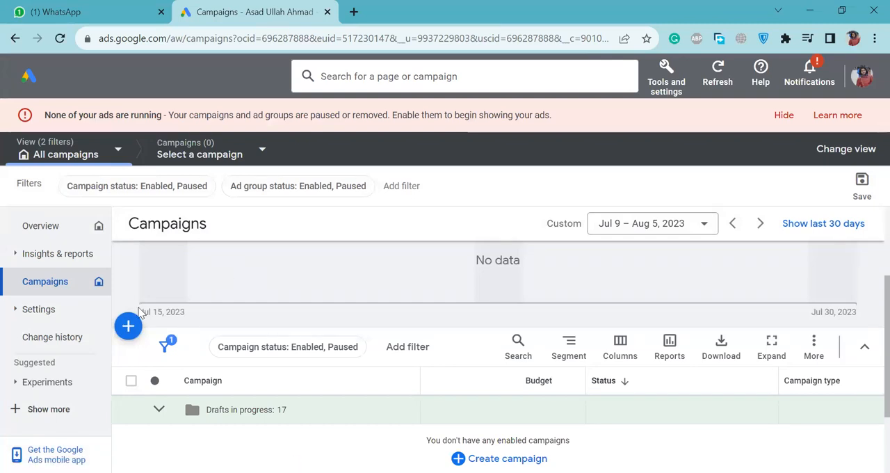
click(130, 327)
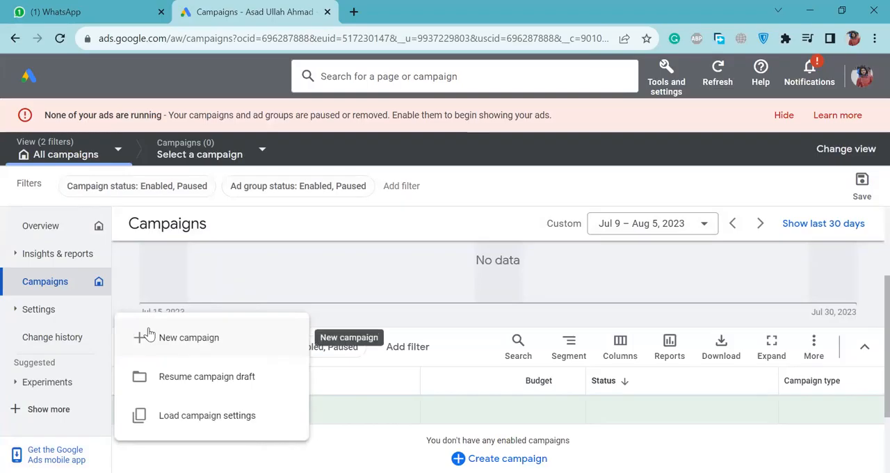
click(142, 337)
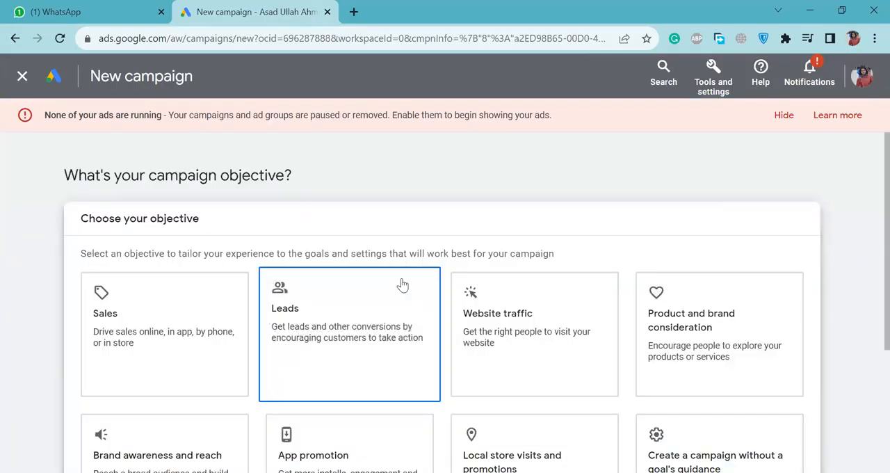
Choose the Sales objective, accept its default conversion goals and select Display as the campaign type.
click(209, 308)
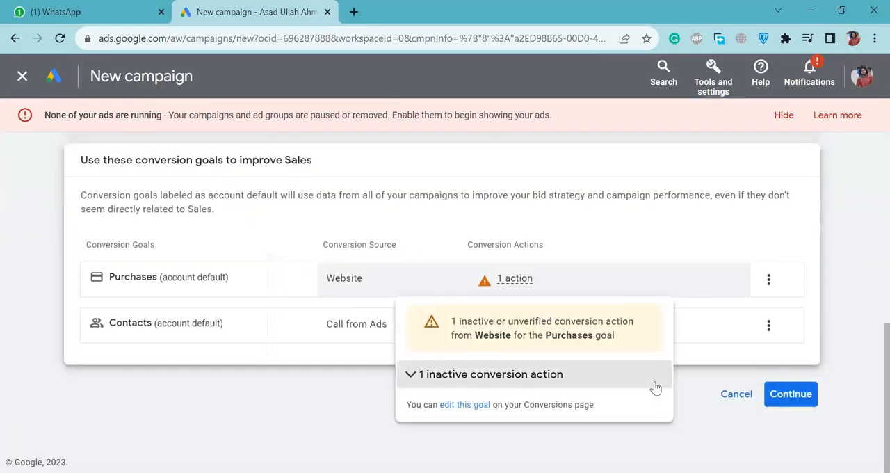
click(808, 393)
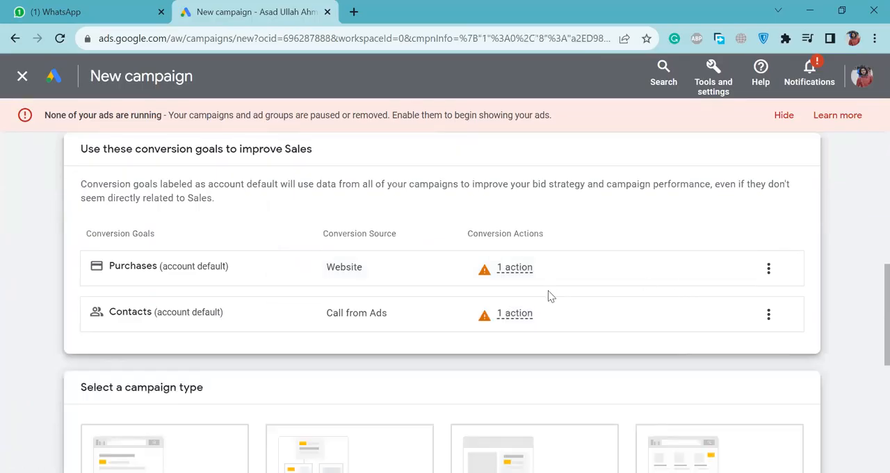
click(569, 231)
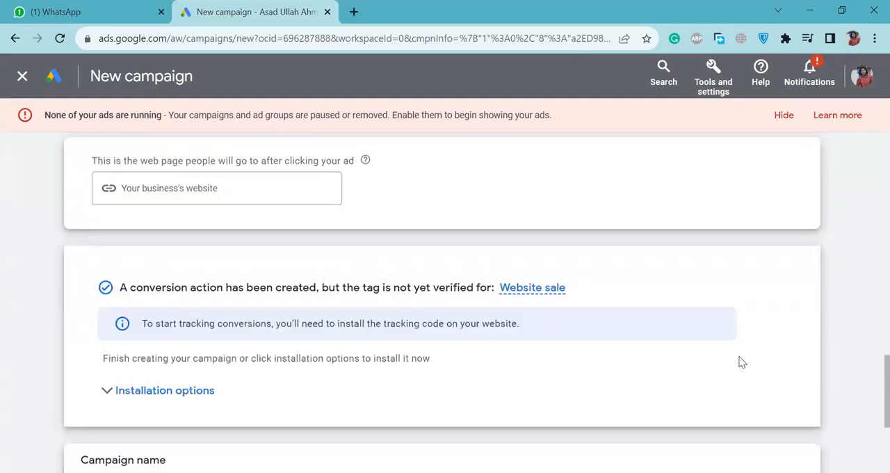
click(251, 186)
text(htt)
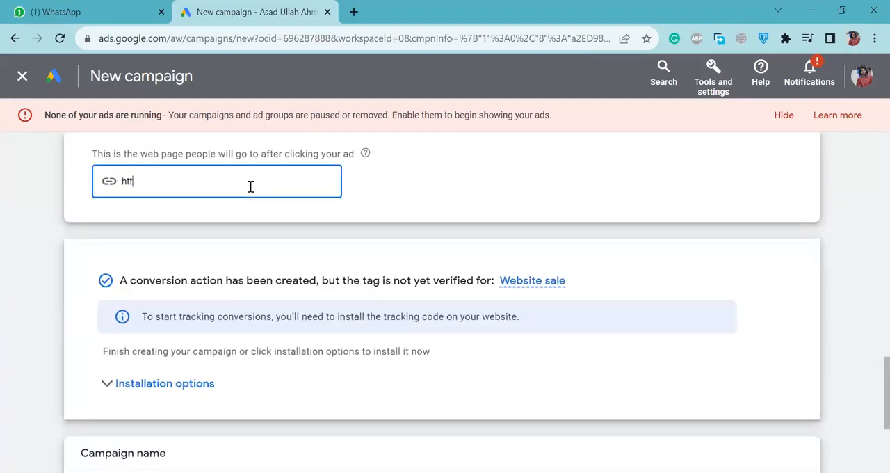
text(ps://dankash.com/)
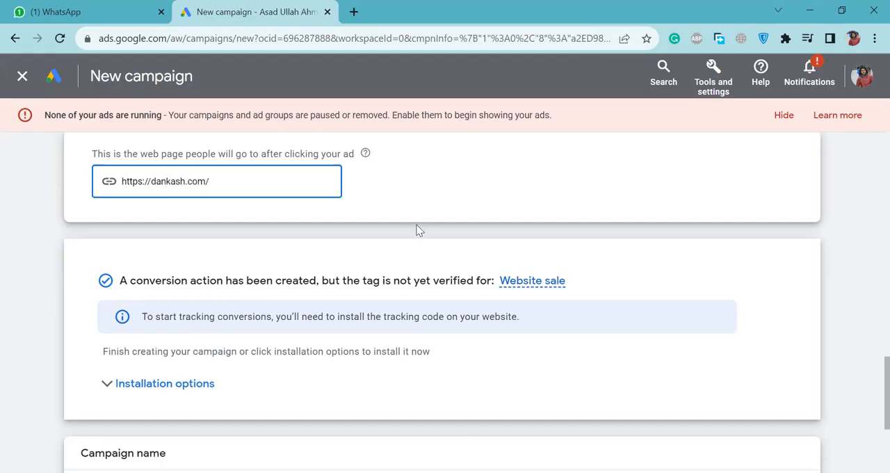
Review the campaign setup, keep the name Sales-Display-4 and continue with a new campaign instead of a saved draft.
scroll(420, 230, up, 10)
scroll(417, 226, down, 8)
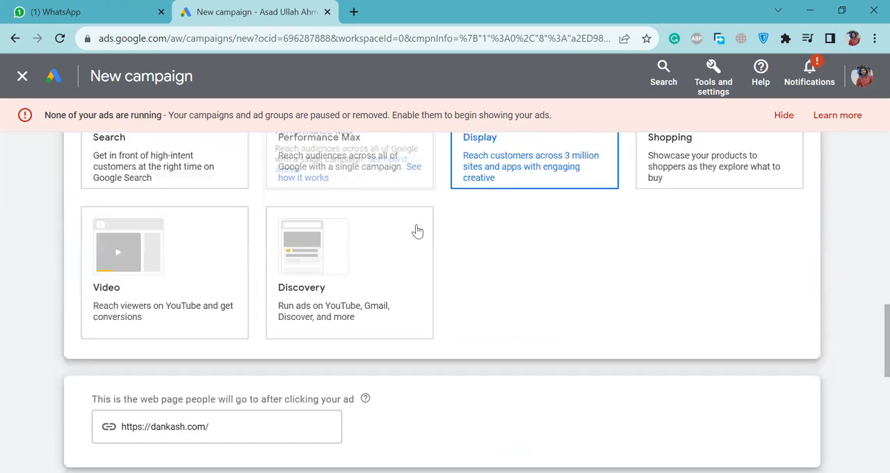
scroll(415, 232, up, 1)
scroll(530, 346, down, 5)
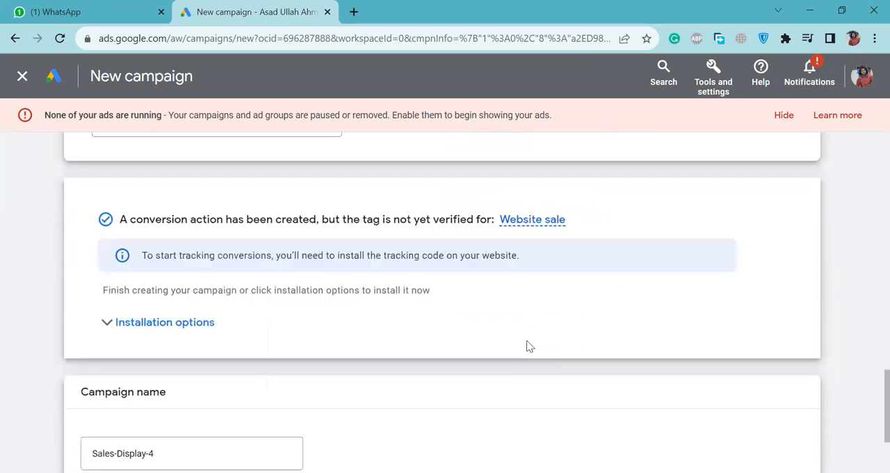
scroll(530, 346, down, 2)
scroll(441, 230, up, 5)
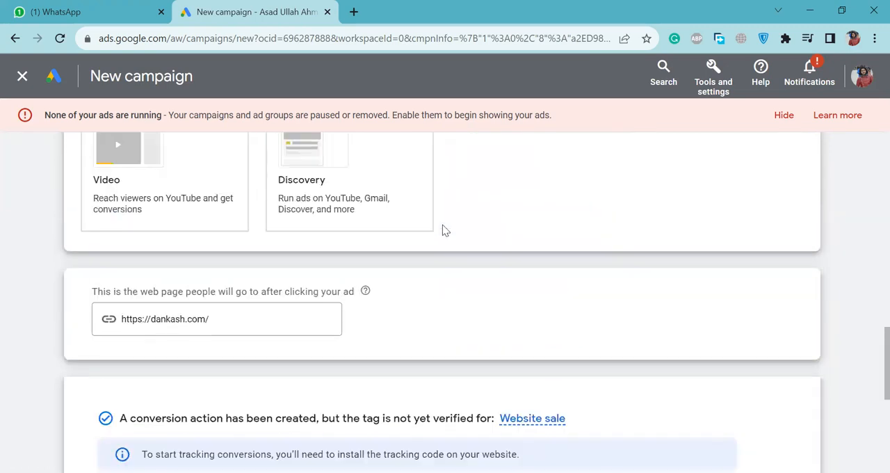
scroll(194, 362, up, 1)
scroll(397, 338, down, 6)
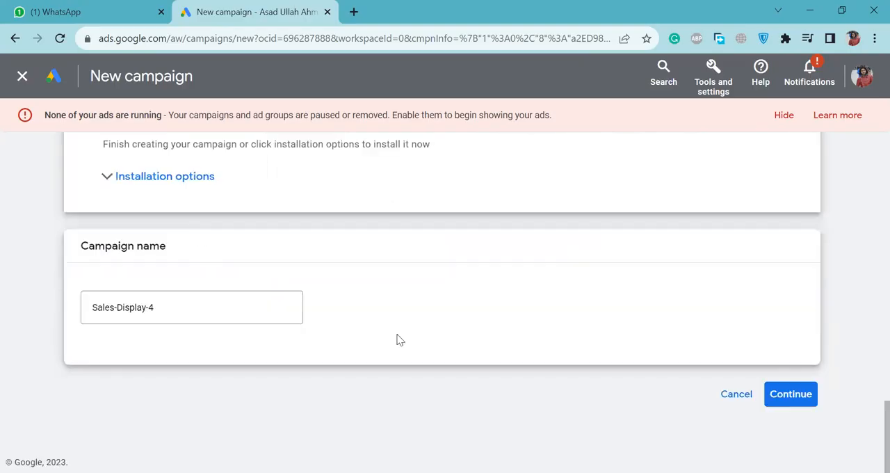
click(791, 394)
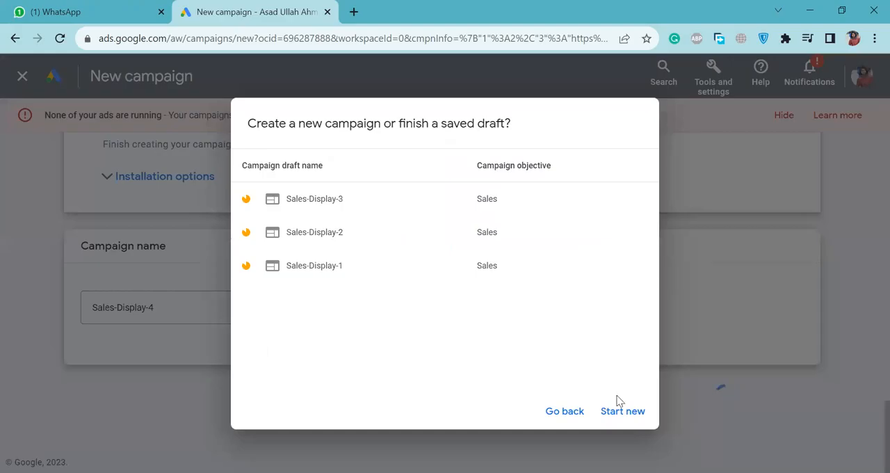
click(621, 410)
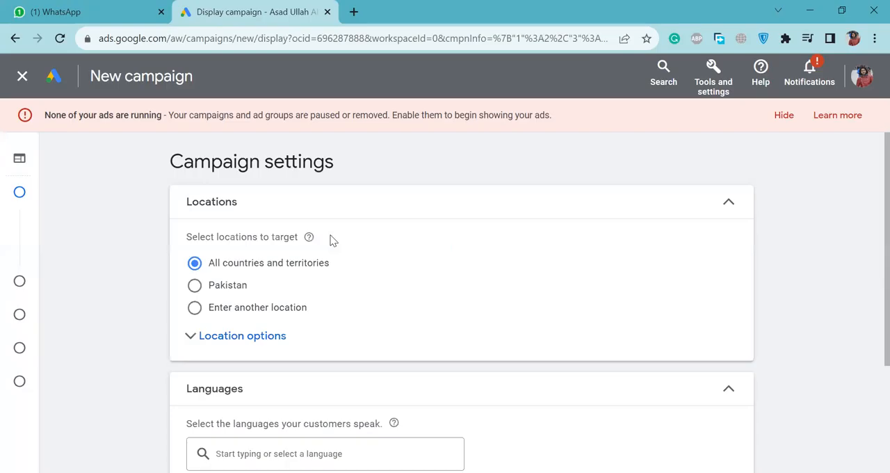
Hide the ads-not-running alert, keep all countries and territories and English as targeting, and proceed to budget and bidding.
scroll(256, 203, down, 1)
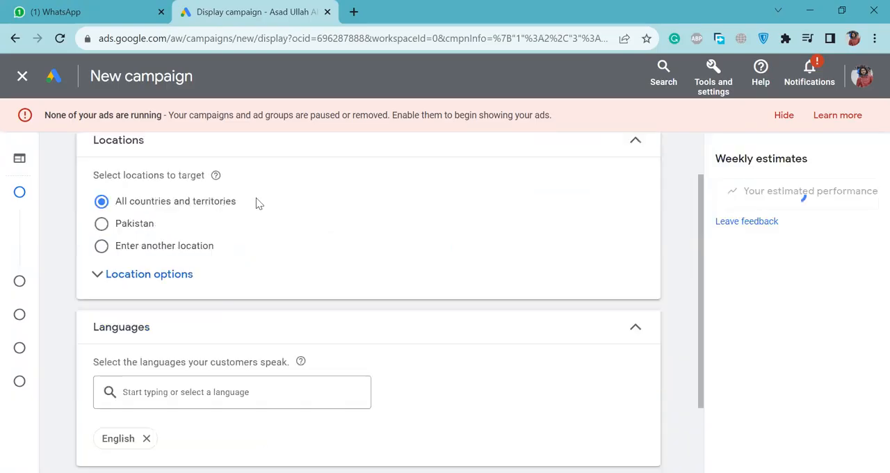
scroll(256, 203, up, 1)
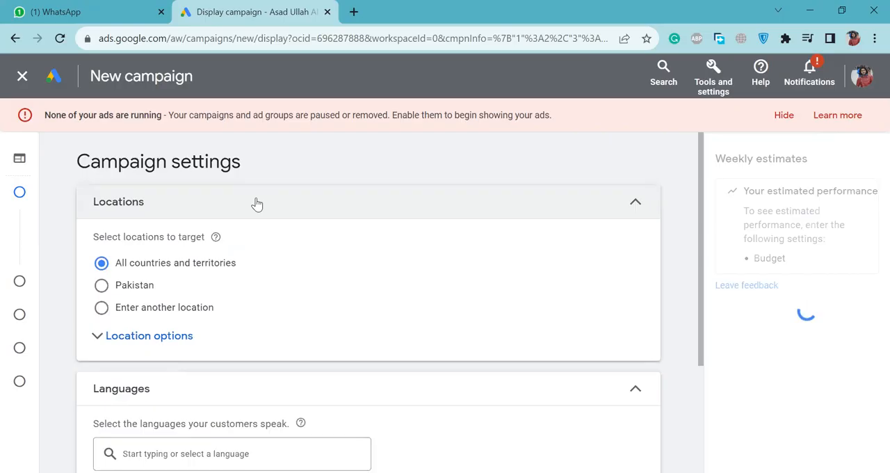
click(781, 116)
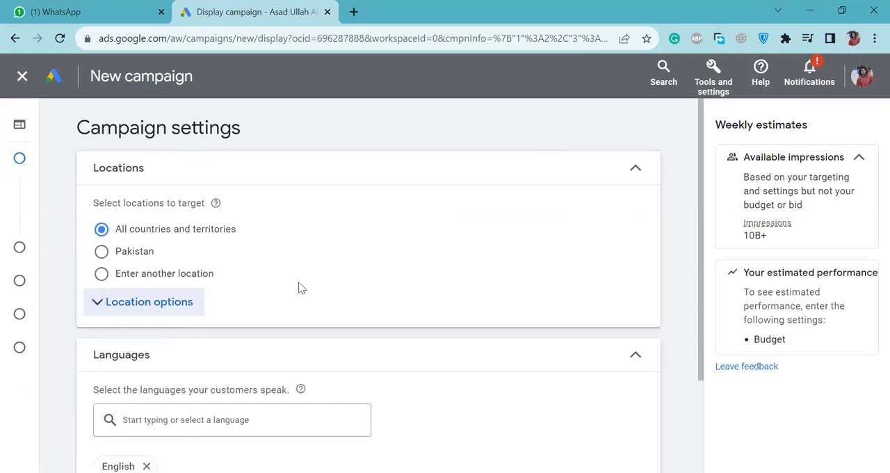
scroll(298, 282, down, 2)
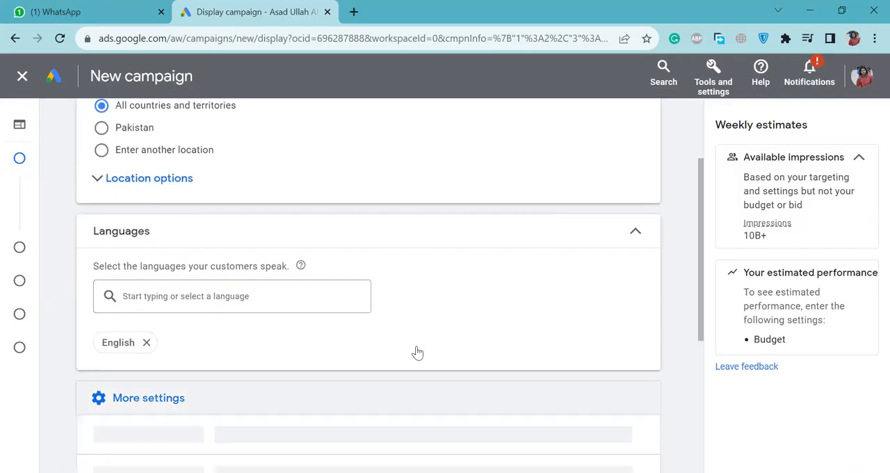
scroll(417, 352, down, 4)
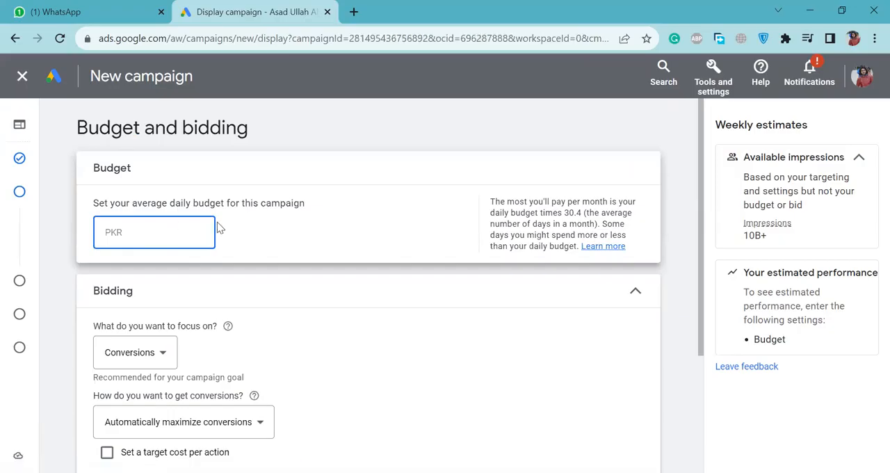
Set the campaign's average daily budget to PKR 10,000 and hide the ads-not-running alert.
text(0000)
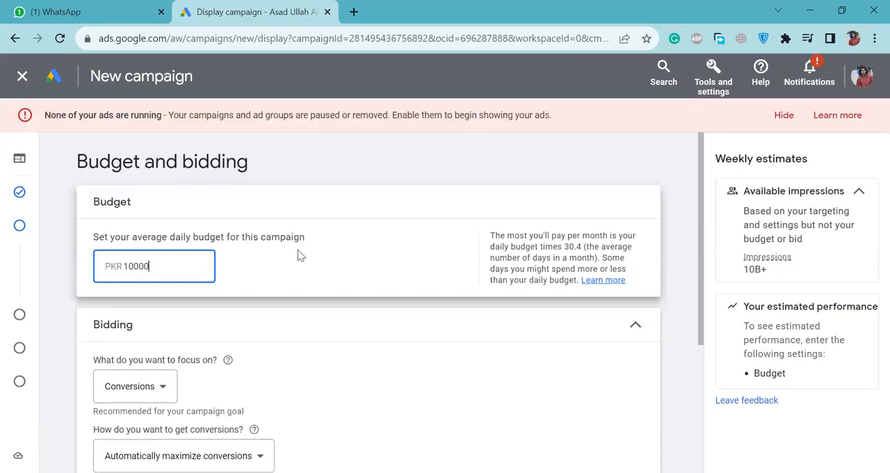
click(299, 254)
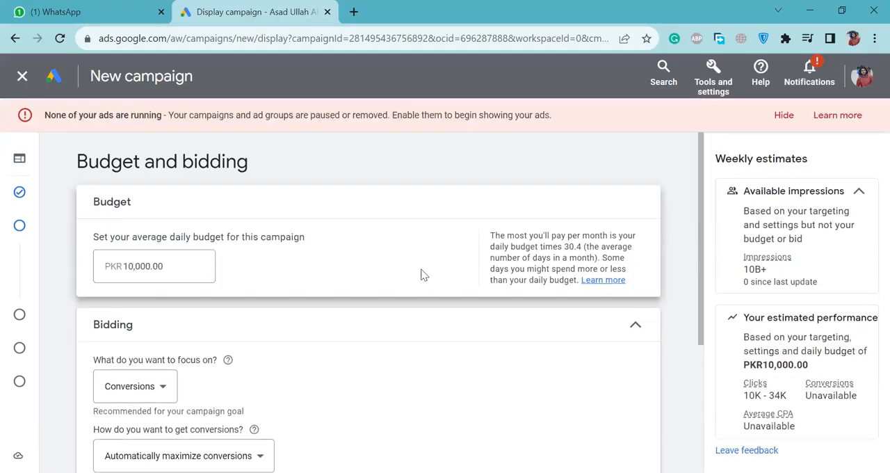
click(786, 114)
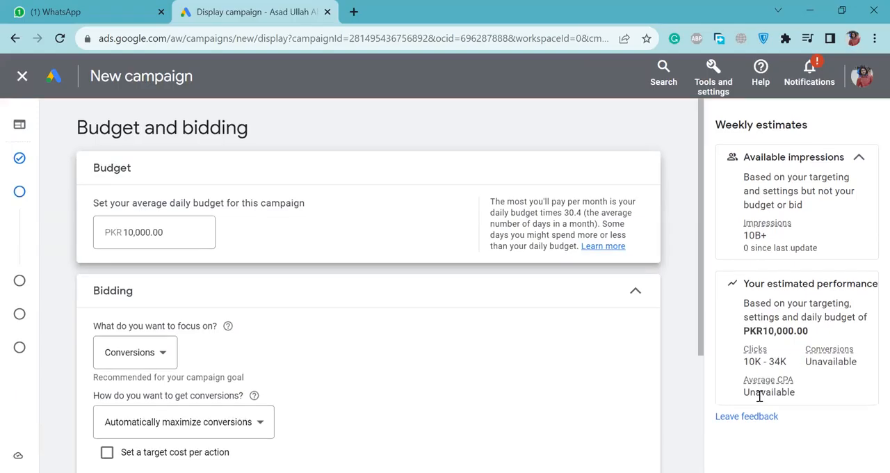
Examine the weekly performance estimates for clicks, conversions and average CPA at the entered daily budget.
double_click(765, 391)
drag(767, 365, 814, 362)
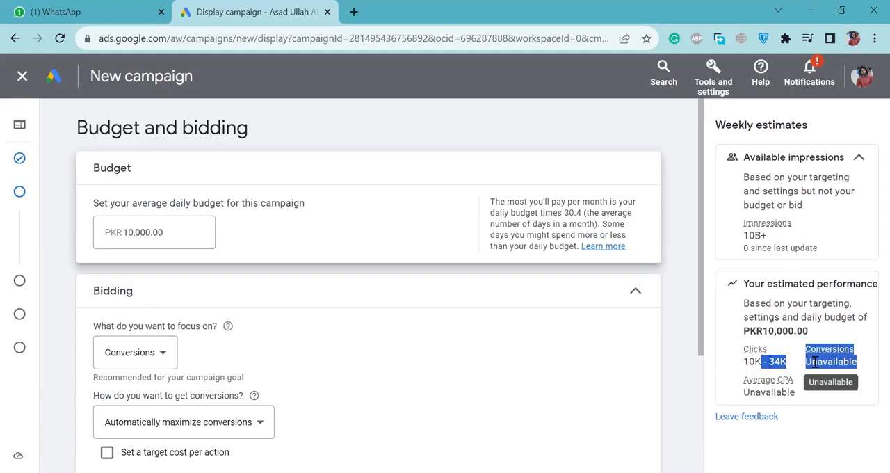
double_click(769, 391)
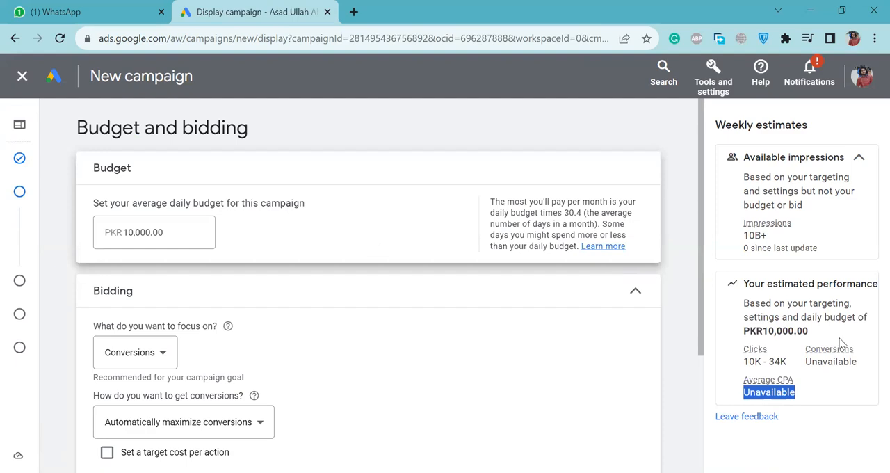
triple_click(782, 329)
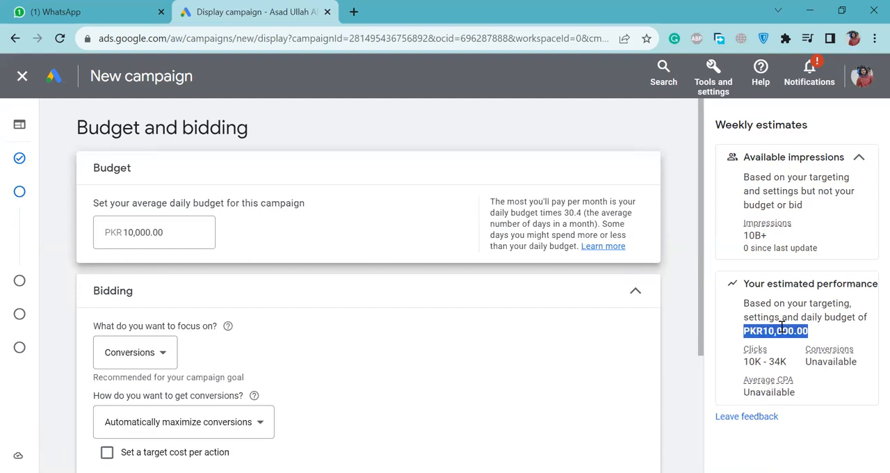
click(782, 327)
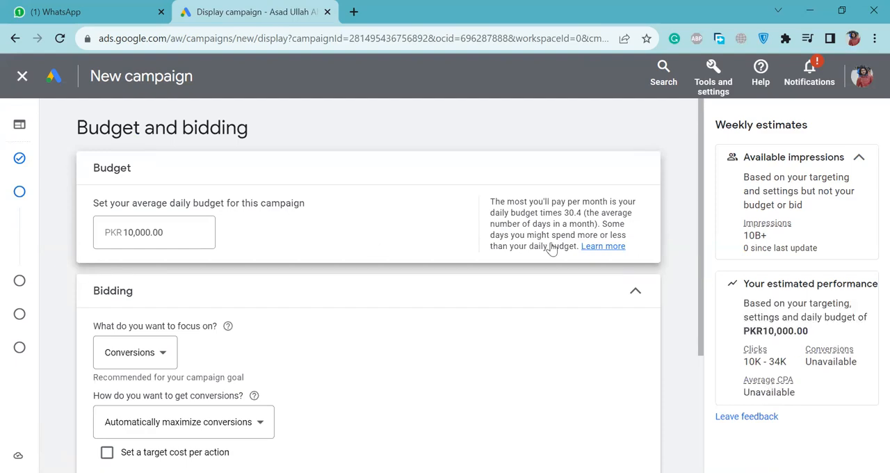
Set the campaign's average daily budget to PKR 1,000.
drag(167, 236, 103, 231)
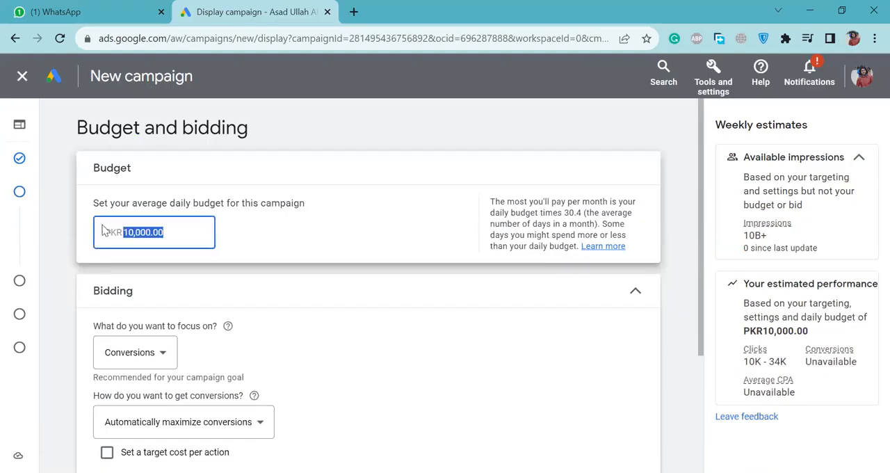
text(1,000)
click(294, 240)
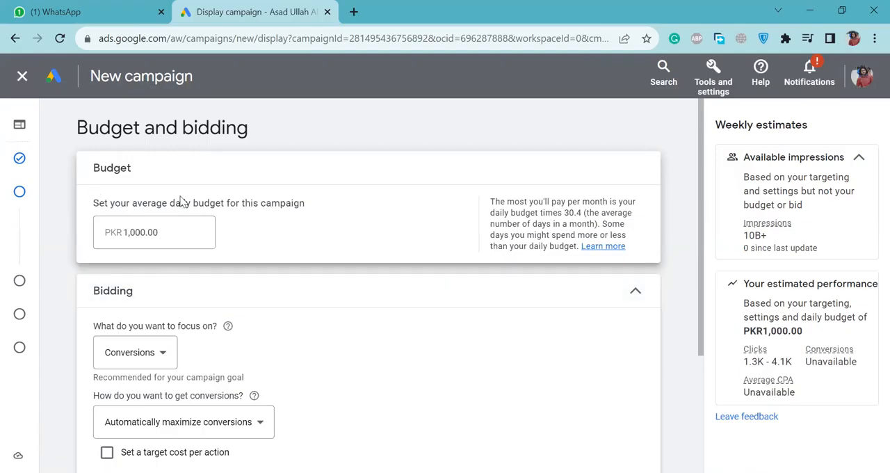
Examine the average daily budget and the bidding options for the campaign's conversion focus and bid strategy.
drag(97, 200, 311, 205)
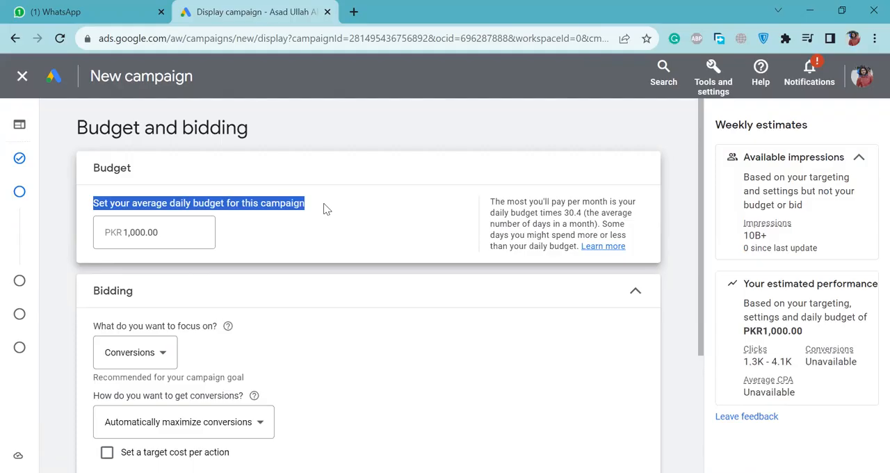
click(326, 209)
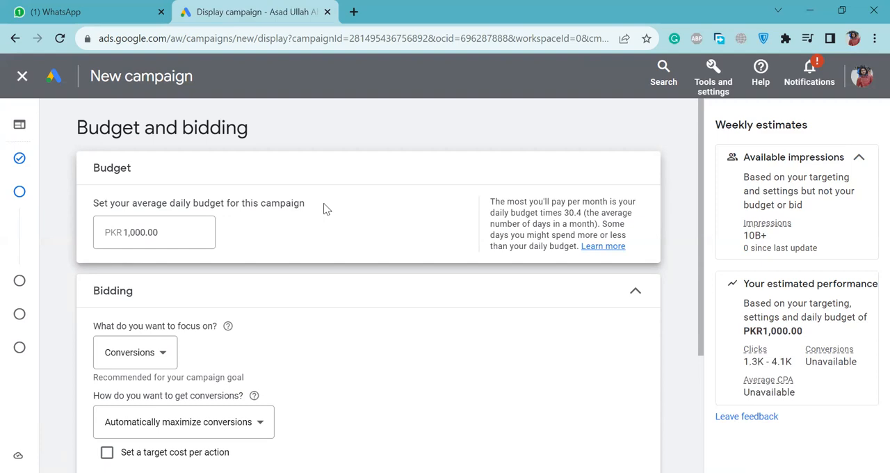
drag(324, 208, 210, 215)
click(210, 215)
scroll(450, 338, down, 2)
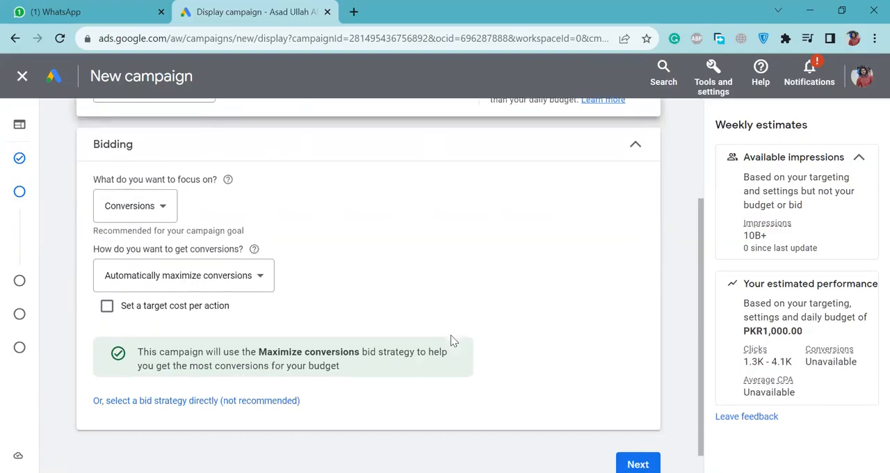
scroll(449, 169, up, 2)
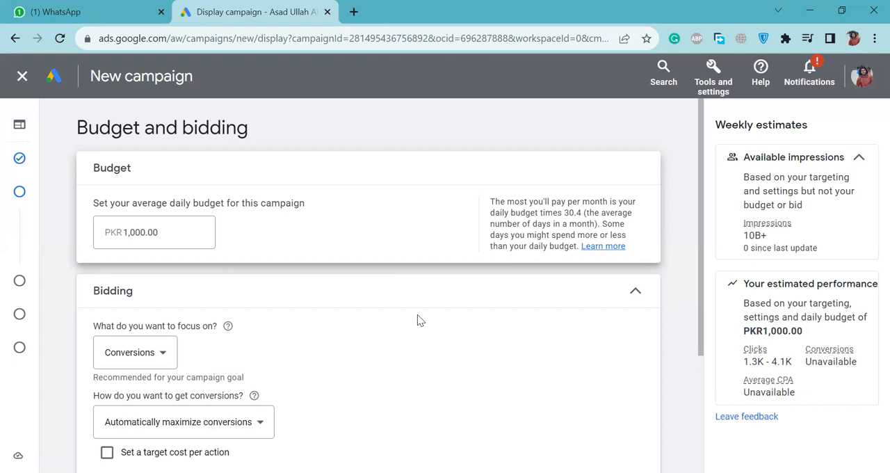
scroll(417, 319, down, 3)
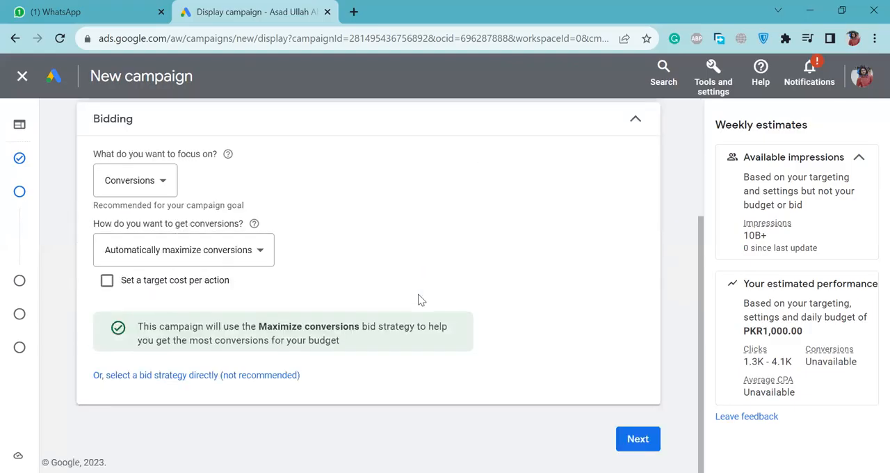
scroll(419, 299, up, 3)
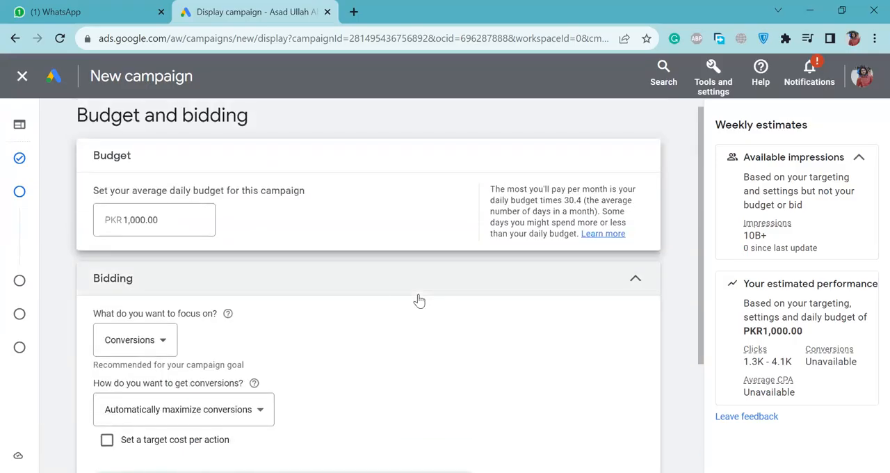
click(159, 220)
double_click(158, 220)
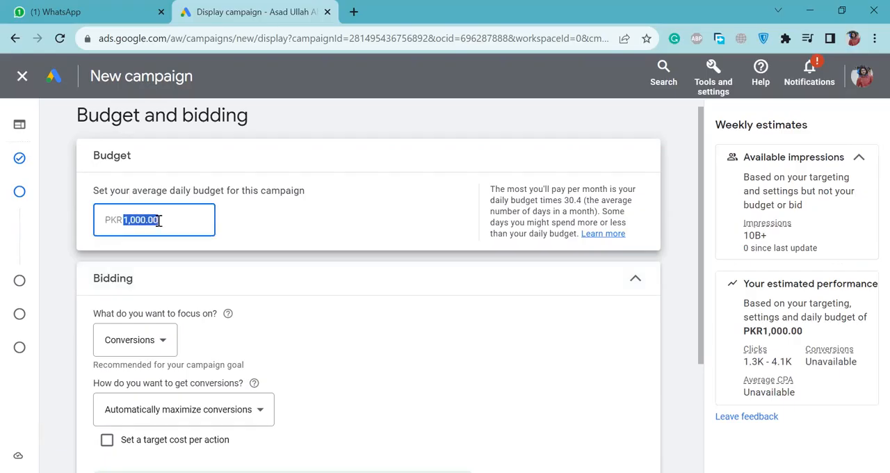
click(287, 236)
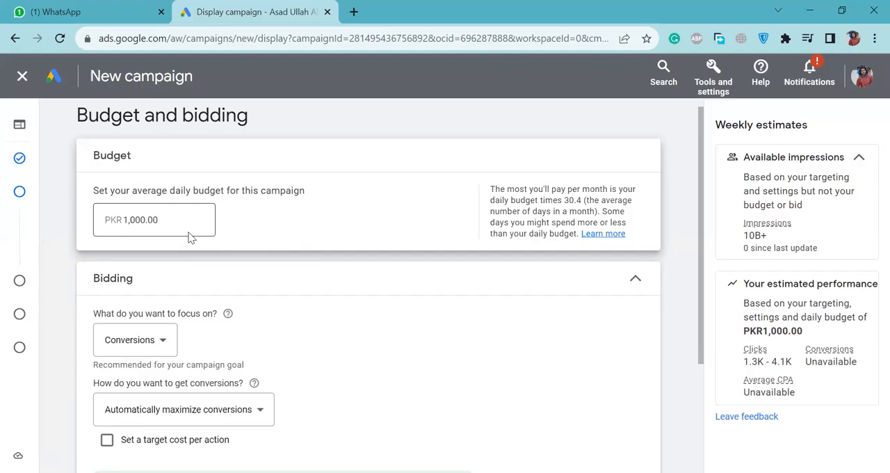
Clear the amount in the campaign's average daily budget.
scroll(411, 328, down, 1)
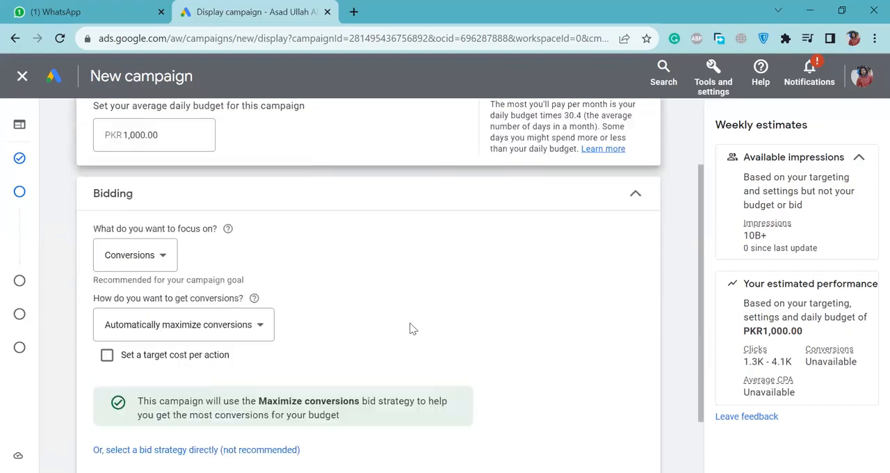
scroll(411, 327, down, 1)
scroll(281, 246, up, 2)
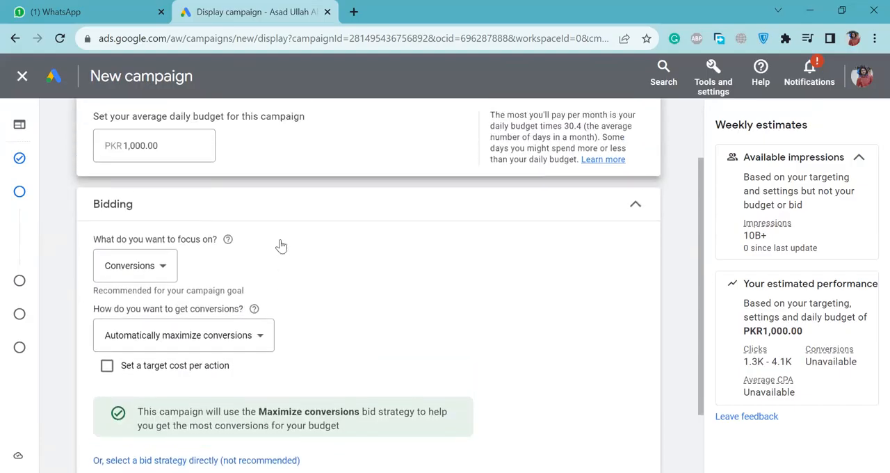
click(191, 231)
double_click(192, 231)
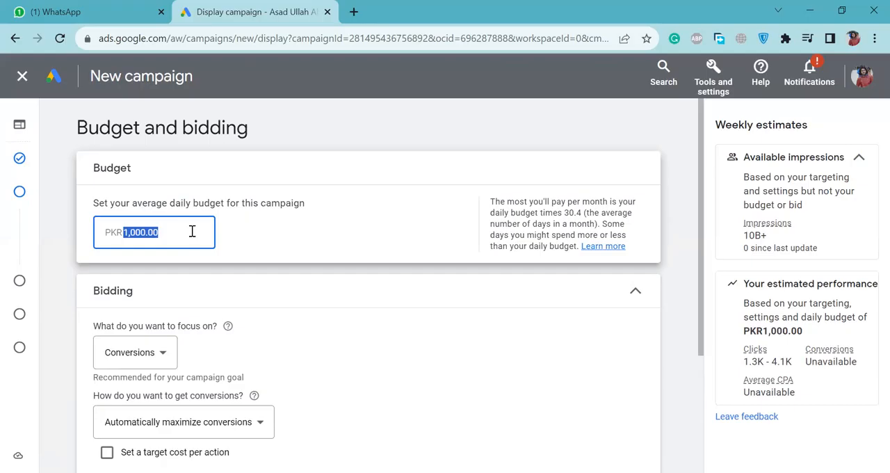
key(BackSpace)
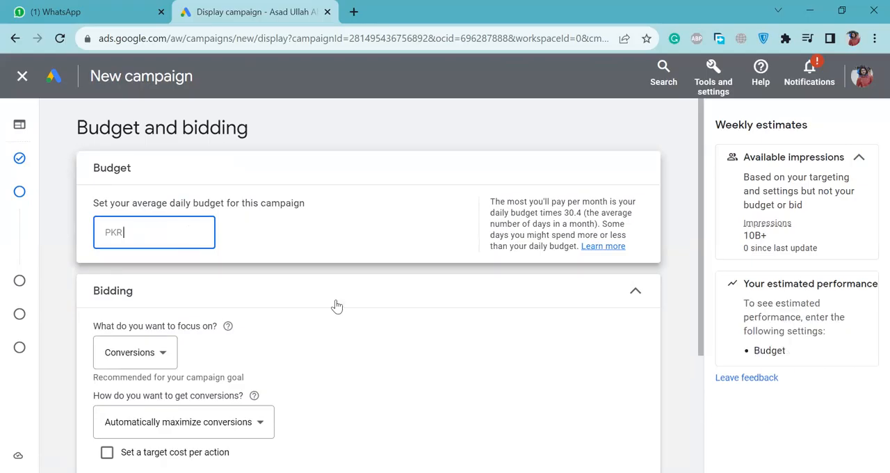
Continue from Budget and bidding to the Targeting stage without entering a daily budget.
click(333, 304)
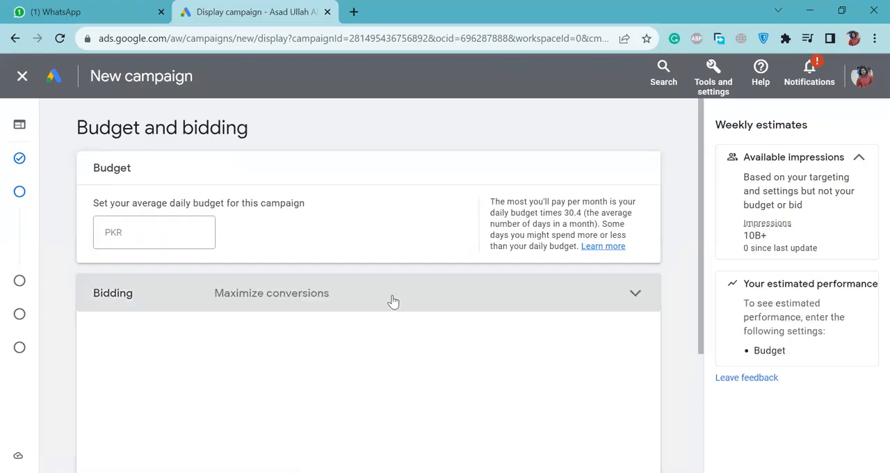
scroll(439, 364, down, 3)
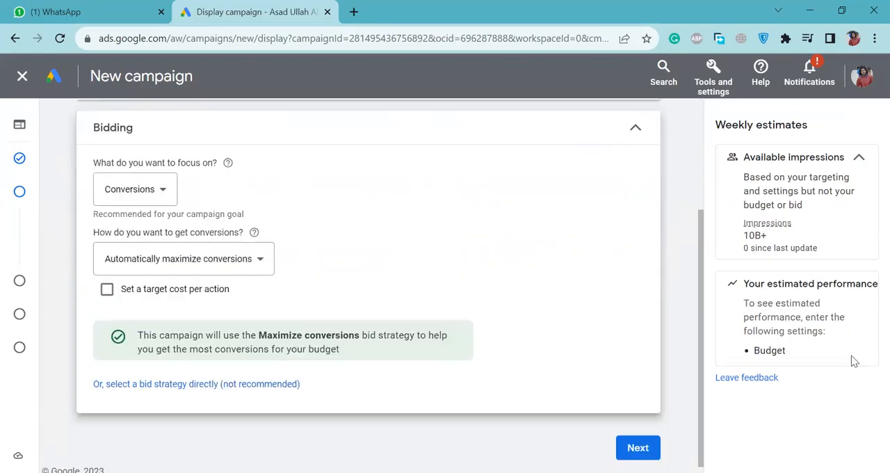
double_click(785, 347)
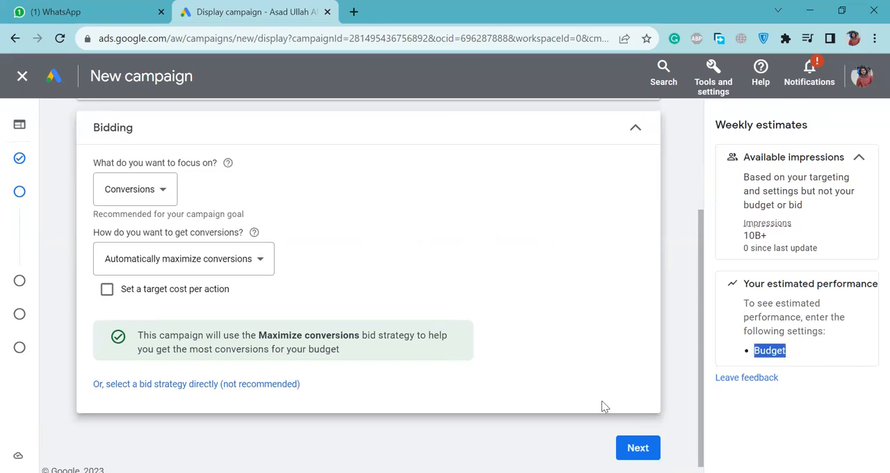
click(638, 448)
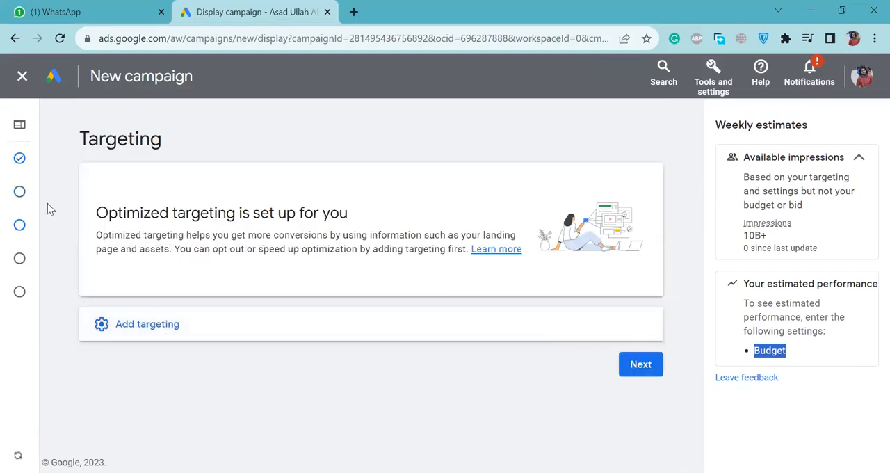
Return to Budget and bidding and set the campaign's average daily budget to PKR 1,900.
mouse_move(20, 192)
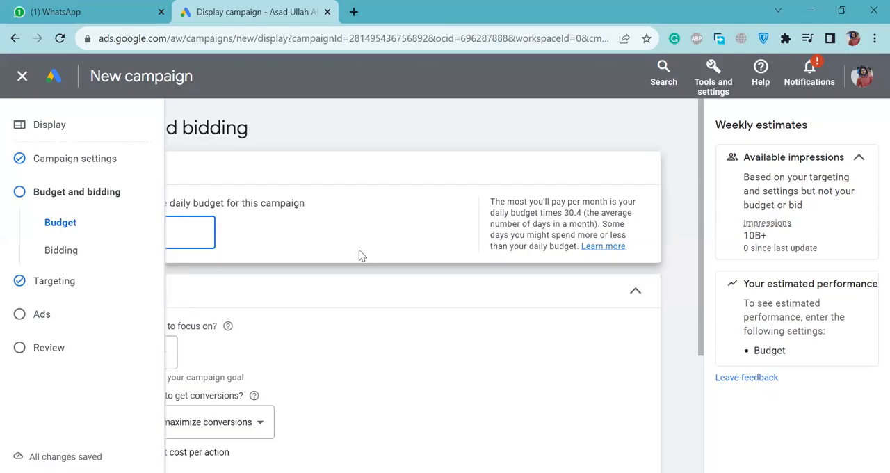
click(277, 245)
click(201, 229)
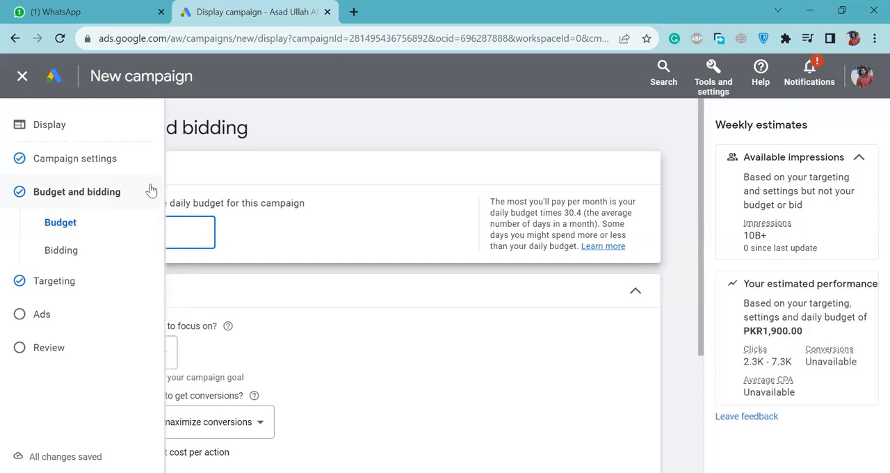
click(269, 208)
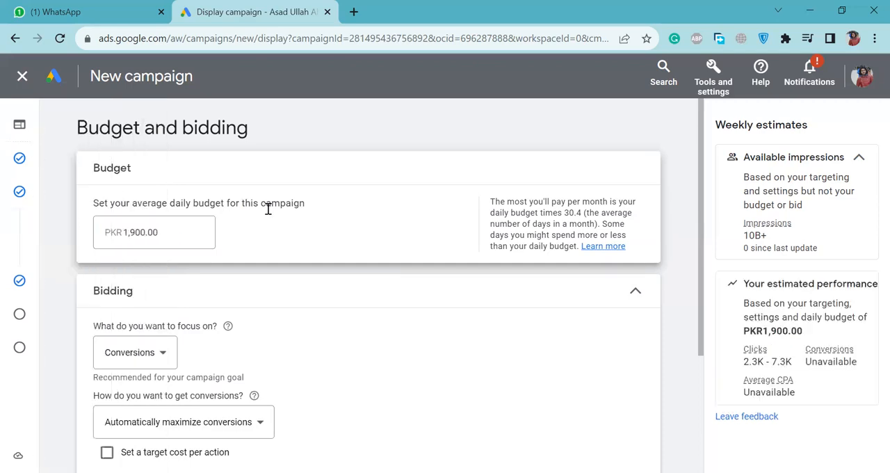
Set the campaign's average daily budget to PKR 1,000 and review the bidding settings.
click(132, 232)
text(0)
click(413, 360)
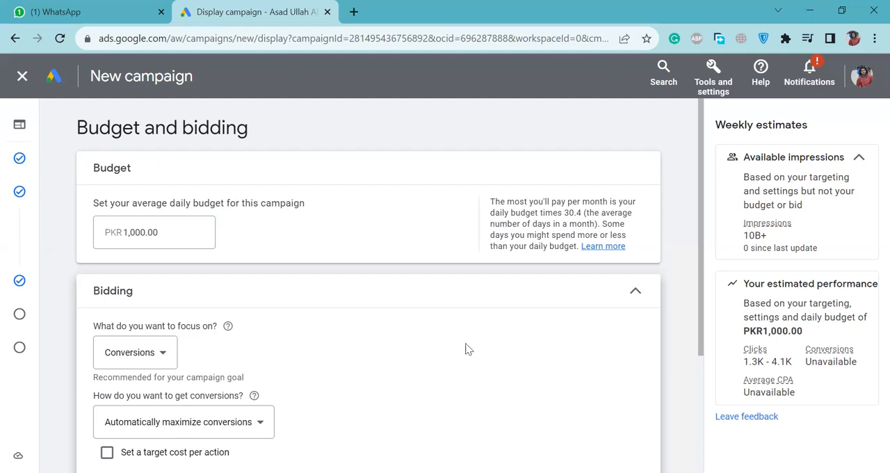
scroll(496, 361, down, 2)
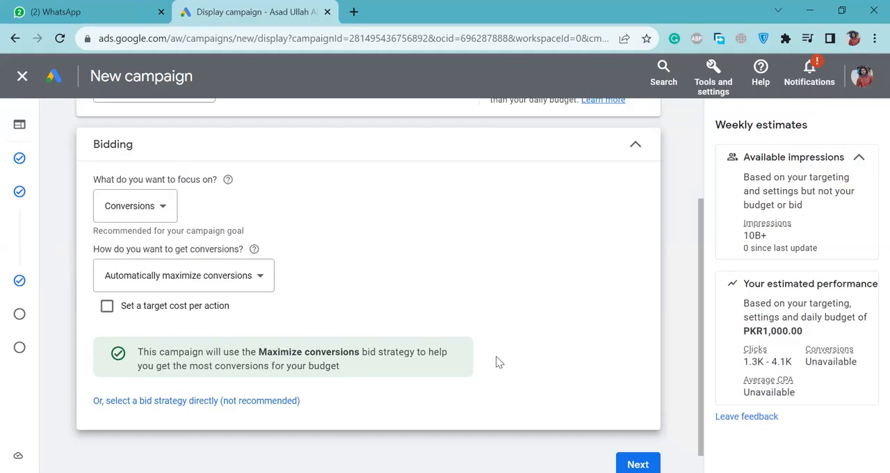
scroll(475, 313, up, 2)
scroll(472, 312, down, 3)
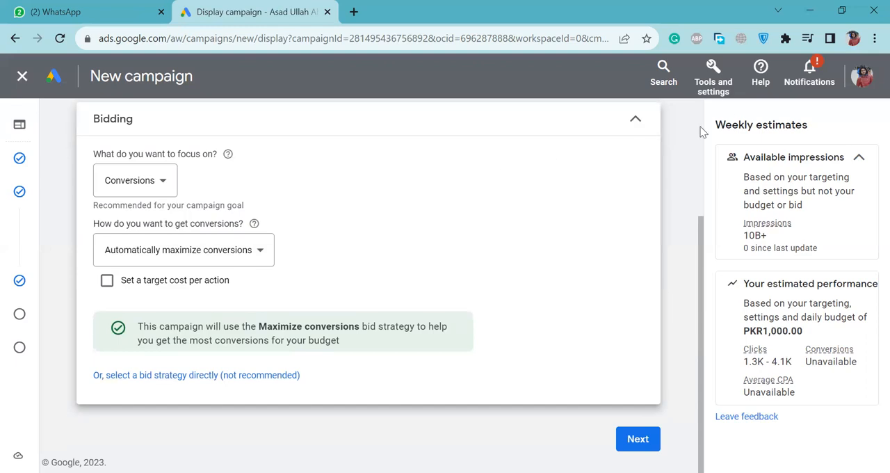
Leave the campaign draft and open Keyword Planner.
click(720, 89)
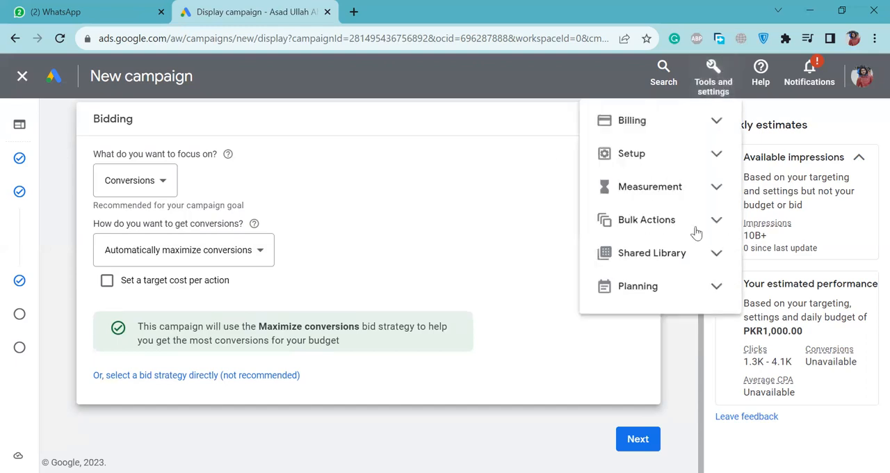
click(716, 289)
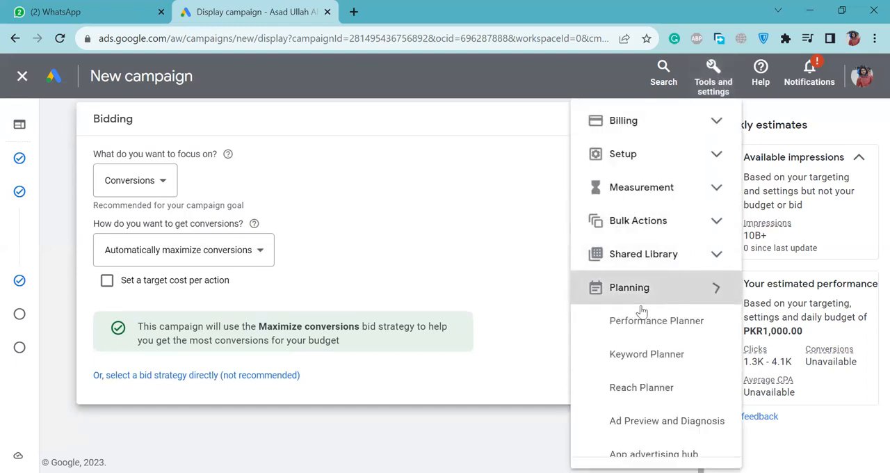
click(640, 340)
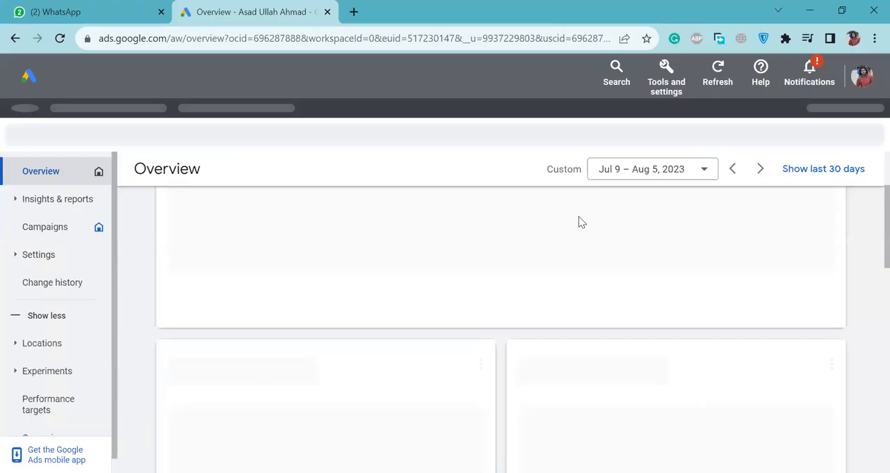
click(666, 83)
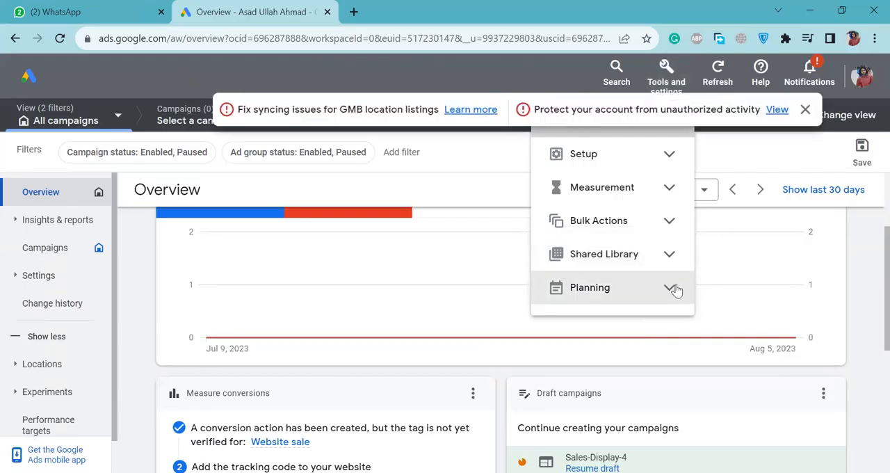
click(675, 286)
click(621, 332)
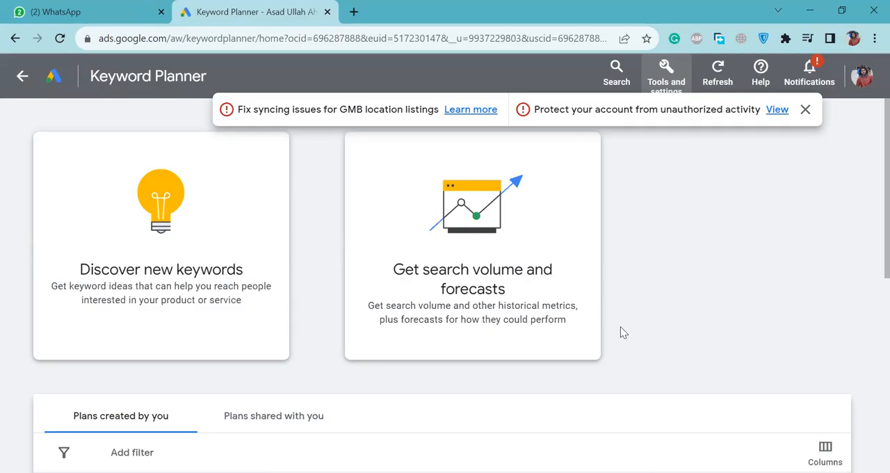
Dismiss the account alerts and discover new keywords related to "digital marketing" in English for Pakistan.
click(209, 202)
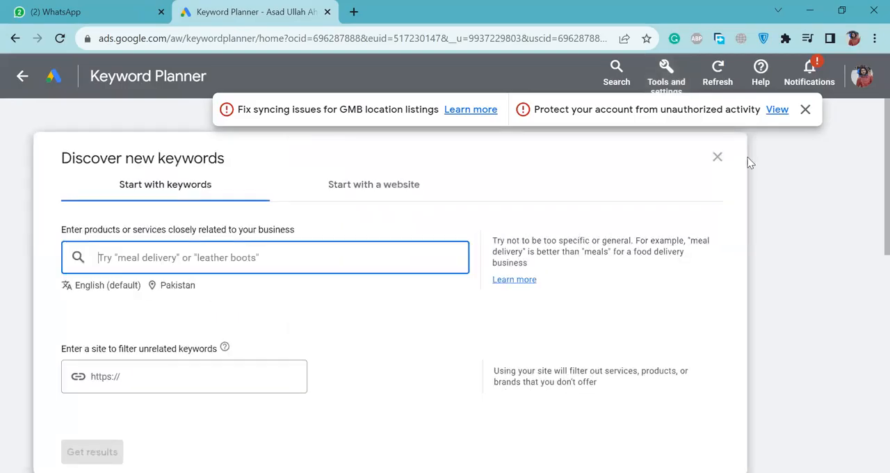
click(805, 109)
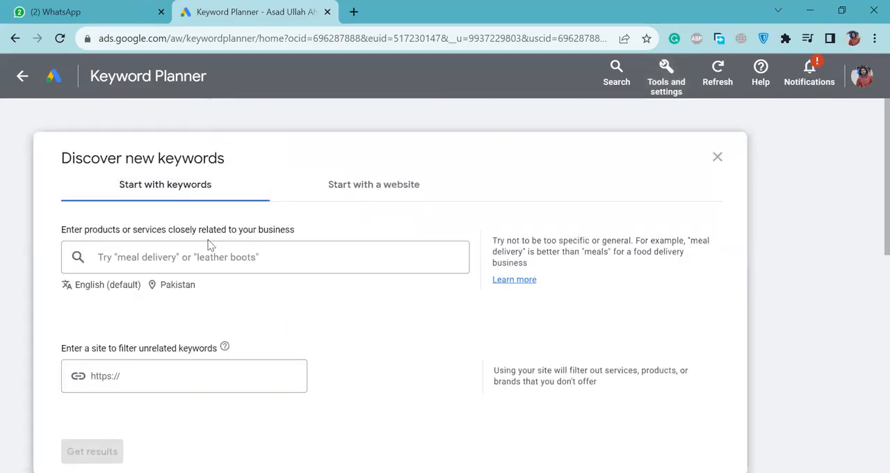
text(digital ma)
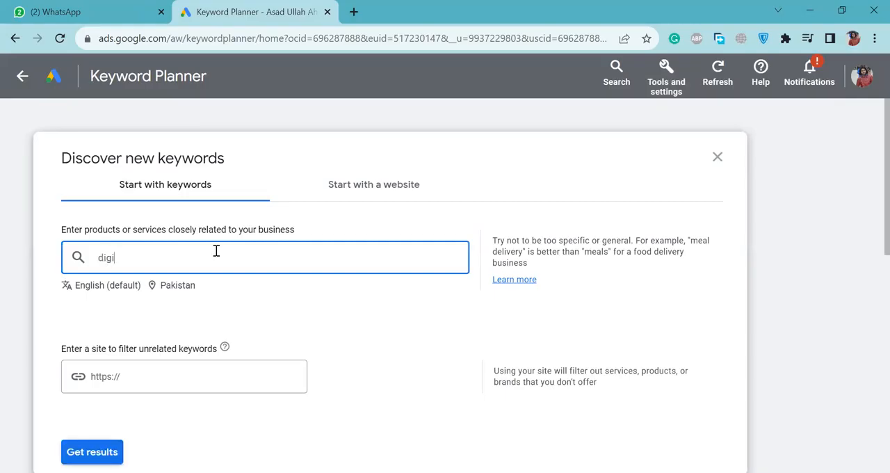
text(rketing)
key(Return)
key(Return)
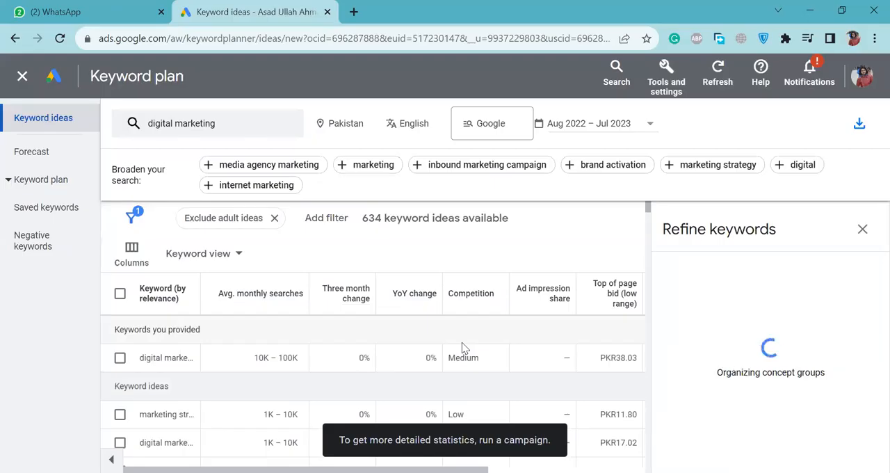
Examine the keyword ideas' monthly searches and competition, and the low and high top-of-page bids for "digital marketing".
scroll(461, 342, down, 2)
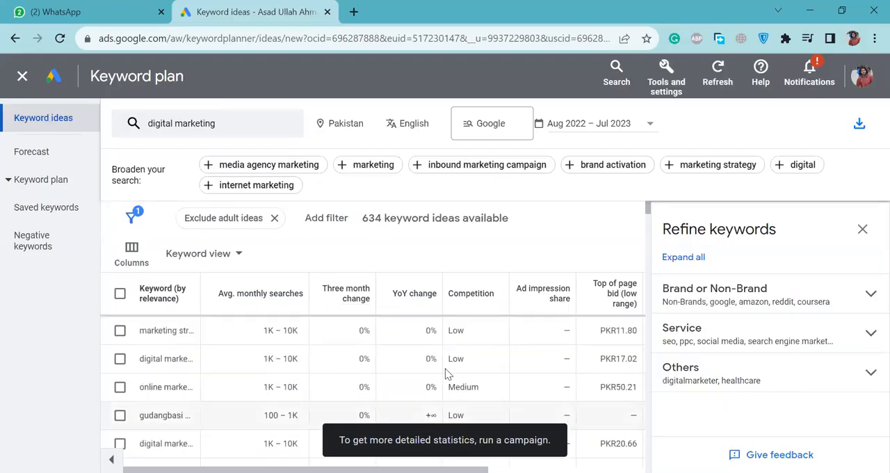
scroll(342, 359, up, 2)
drag(401, 440, 510, 440)
click(510, 440)
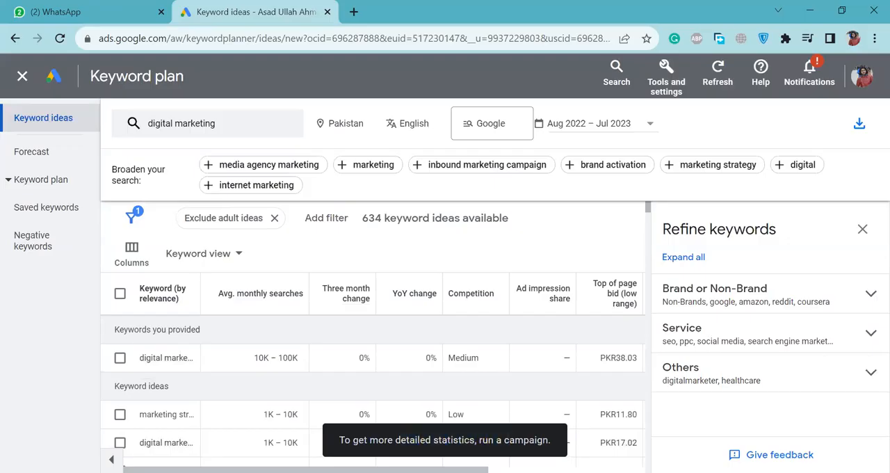
scroll(507, 373, right, 5)
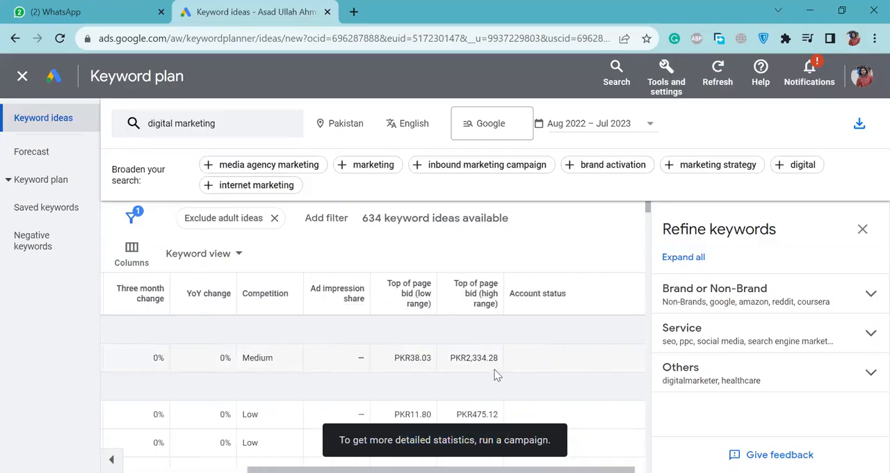
drag(410, 358, 518, 363)
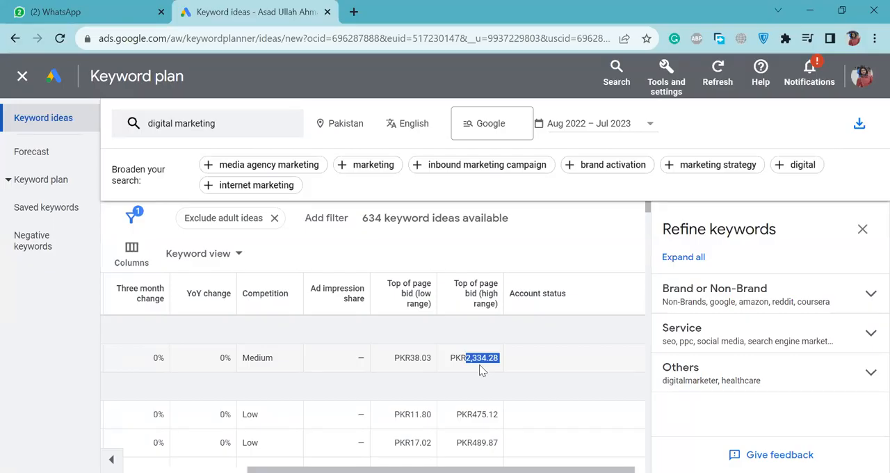
scroll(482, 370, left, 3)
scroll(482, 370, right, 3)
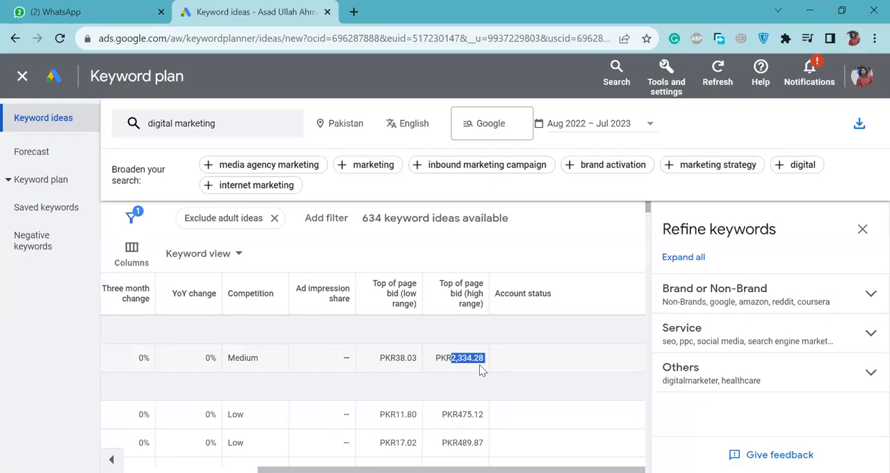
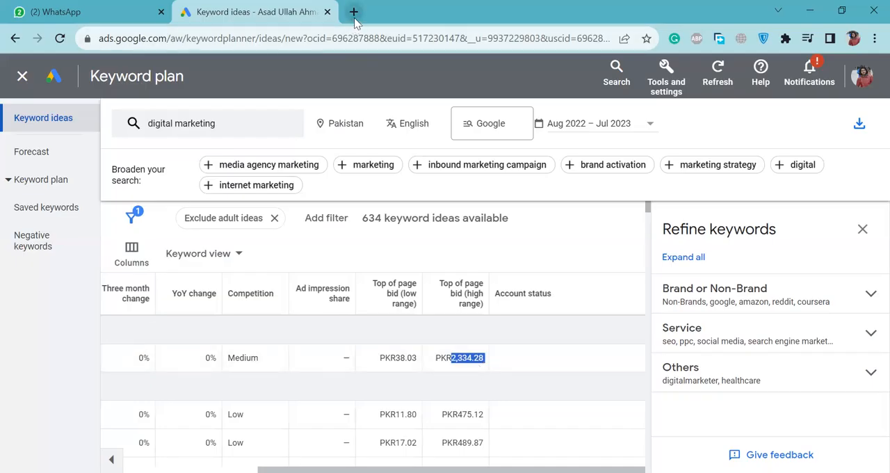
Search Google for "digtal marketing" in a new browser tab.
click(354, 12)
text(d)
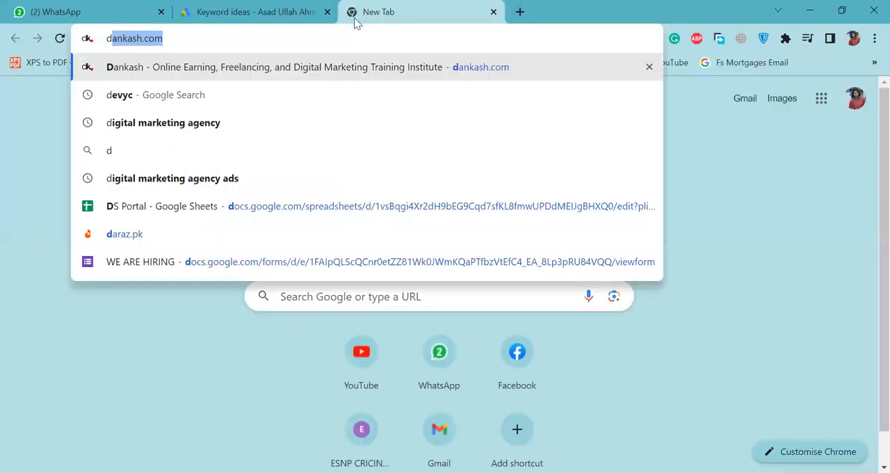
text(igtal marketing)
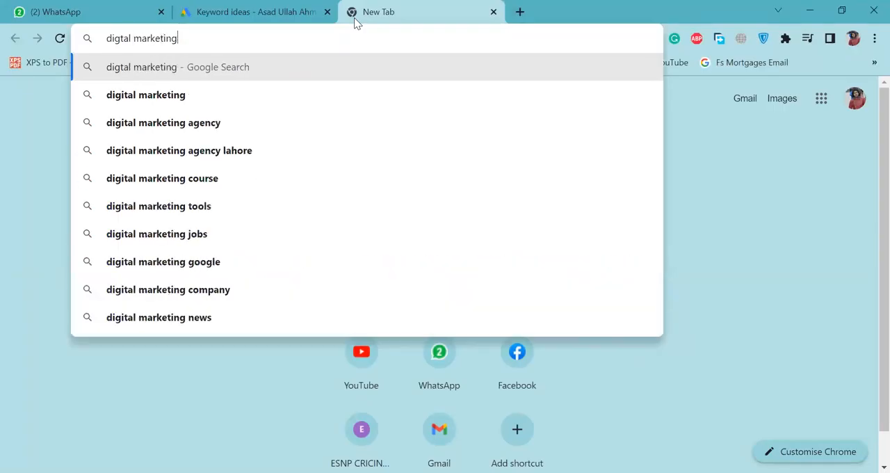
key(Return)
Look through the sponsored search results and open the Harvard Business School "Marketing In The Digital Era" ad.
scroll(312, 288, down, 1)
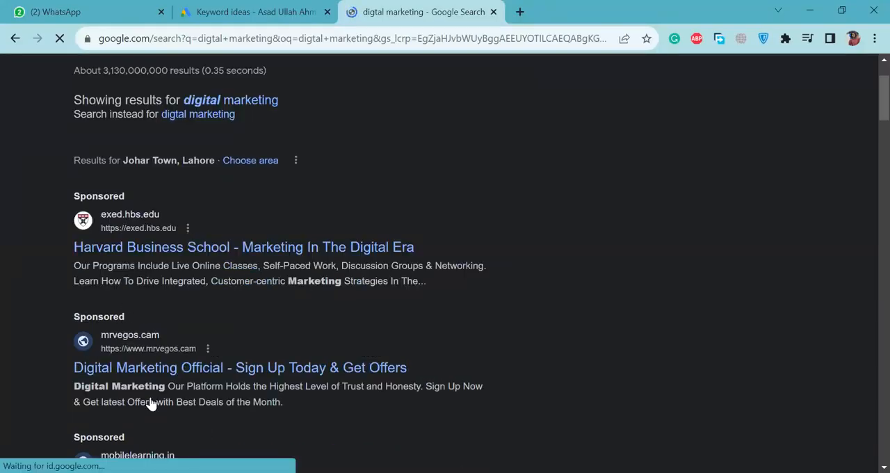
scroll(239, 306, down, 4)
scroll(239, 304, up, 2)
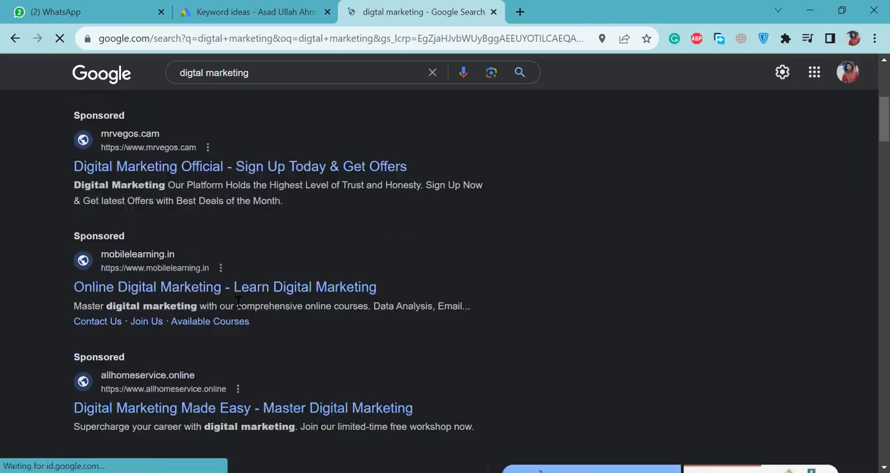
scroll(239, 304, up, 3)
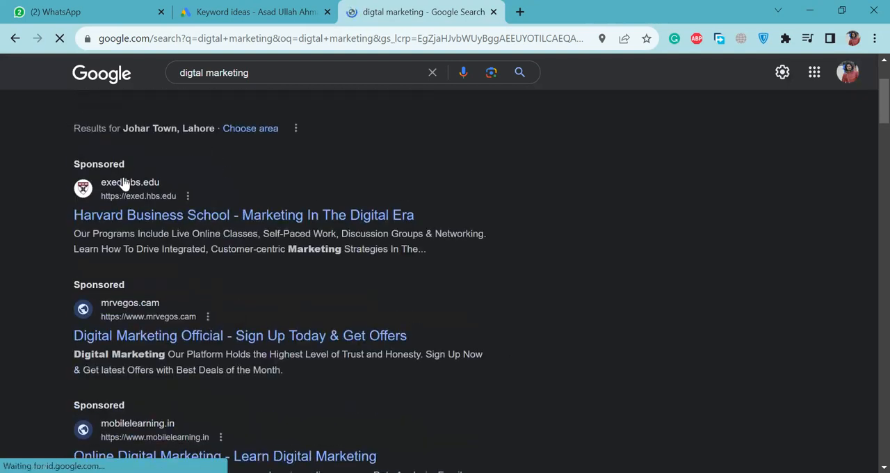
click(221, 224)
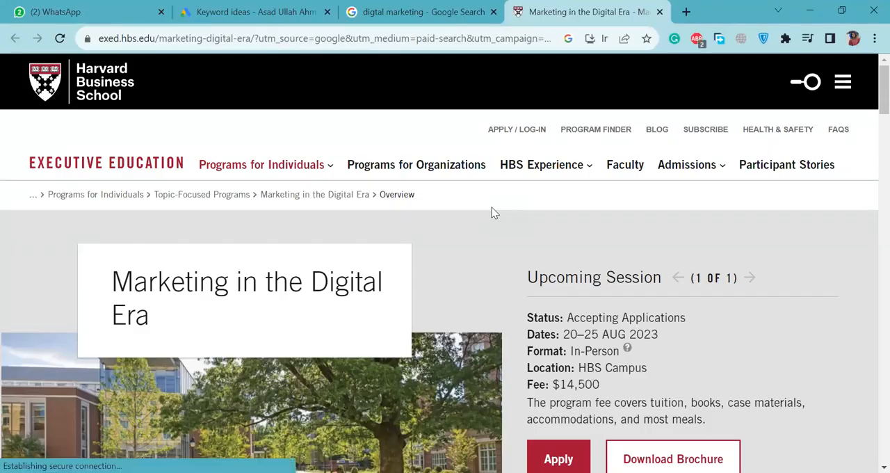
Return to the search results and examine the order of the other sponsored digital marketing ads.
key(ctrl+shift+Tab)
scroll(287, 283, down, 2)
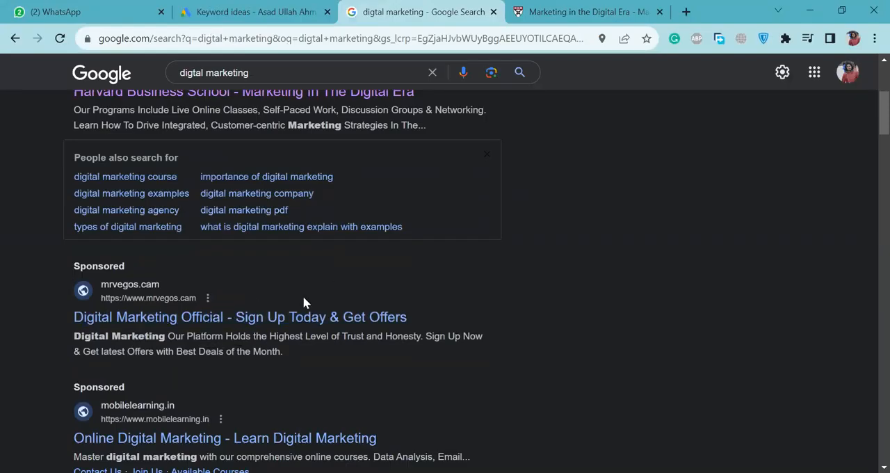
scroll(288, 232, up, 2)
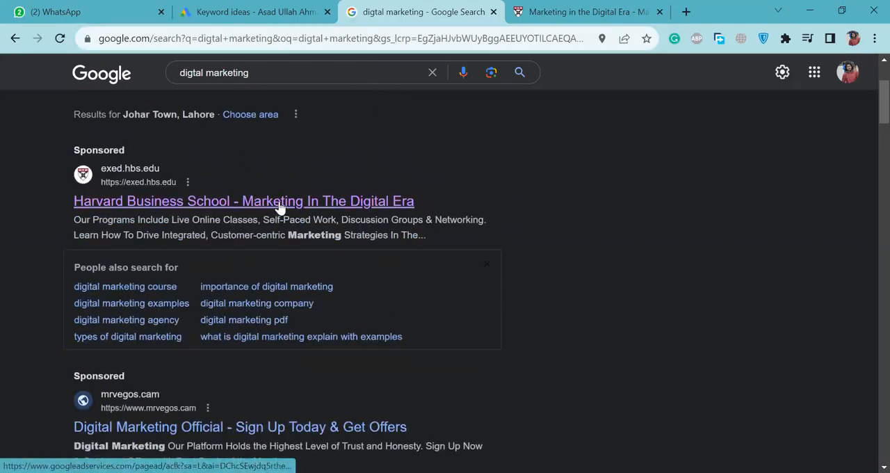
scroll(279, 309, down, 1)
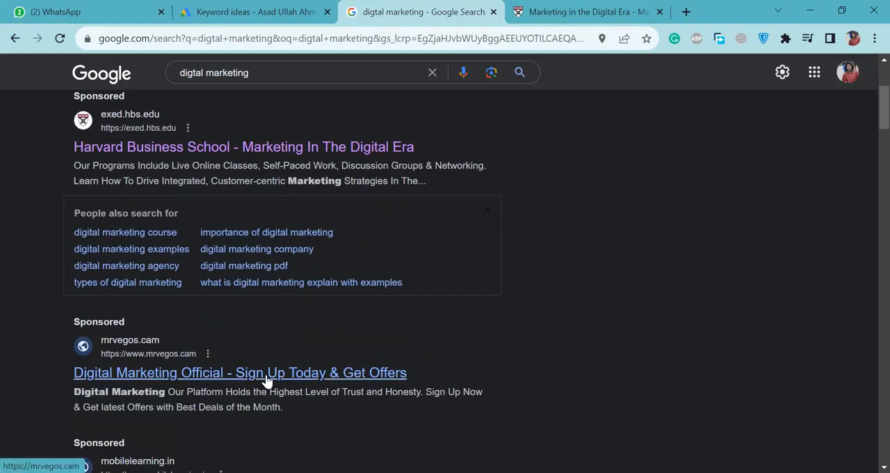
scroll(266, 379, down, 3)
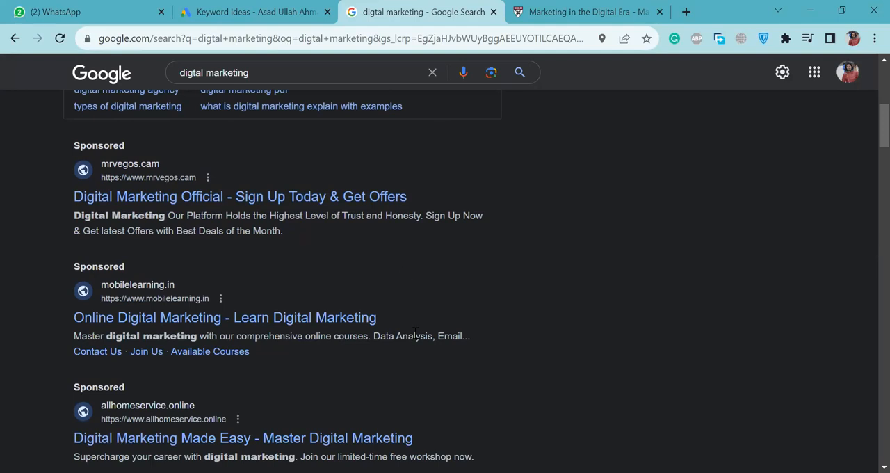
scroll(400, 438, down, 2)
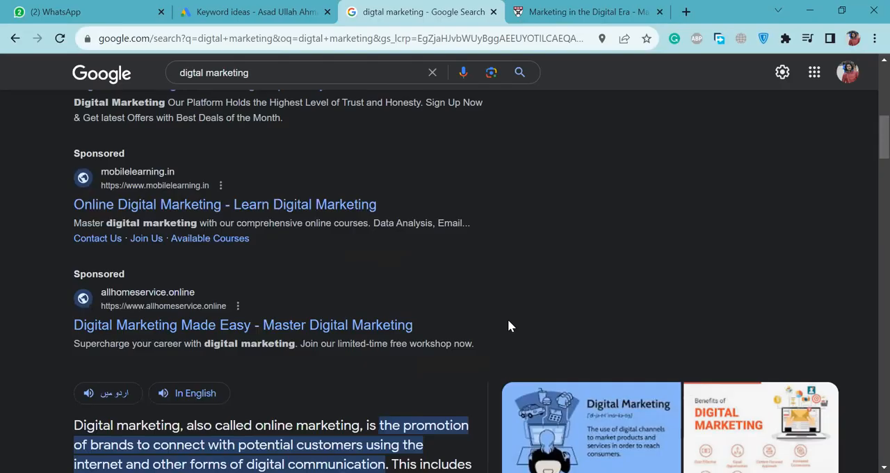
Go back from Keyword Planner to the Display campaign draft and open its bid strategy options for review.
click(254, 12)
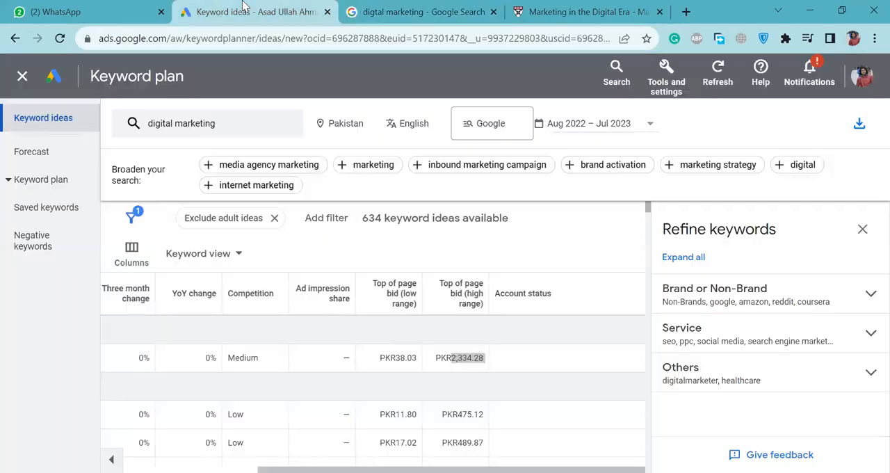
click(5, 39)
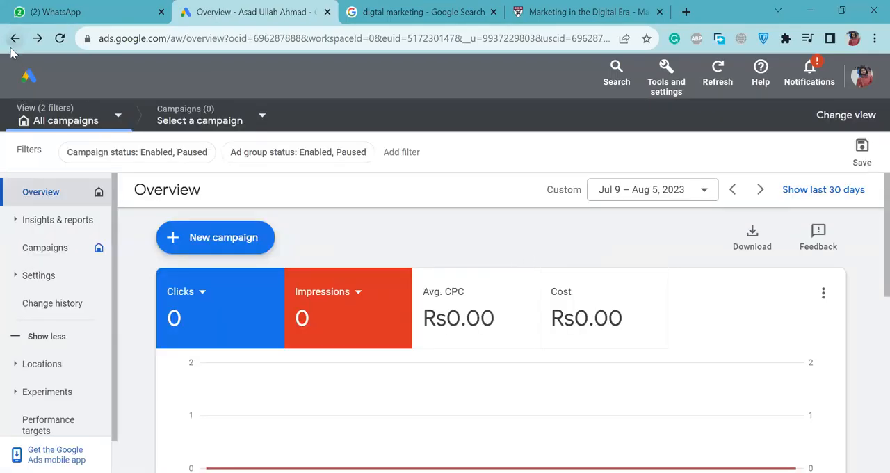
click(12, 47)
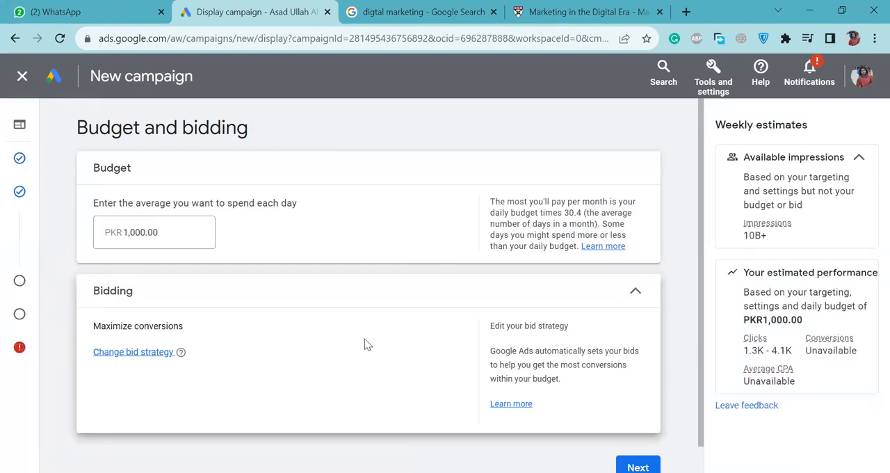
click(158, 353)
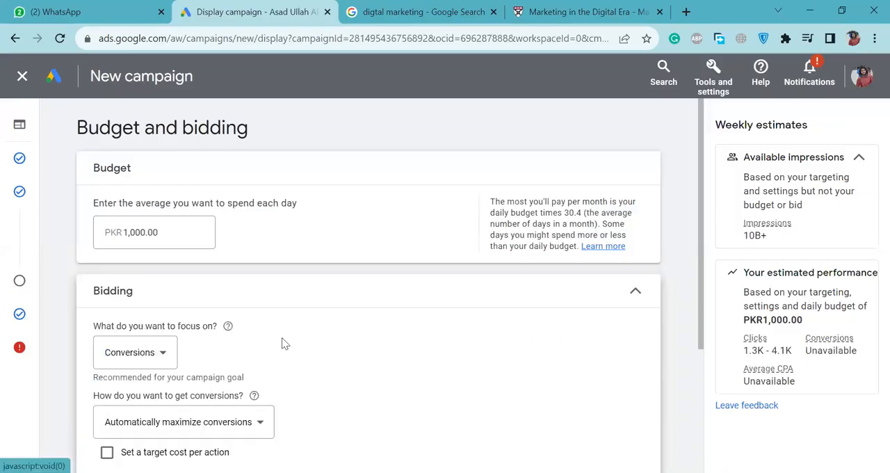
scroll(282, 337, down, 3)
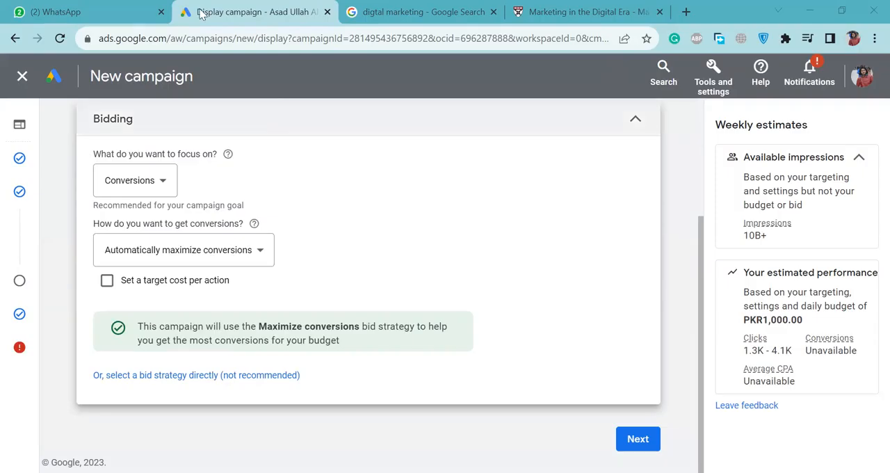
scroll(245, 206, up, 3)
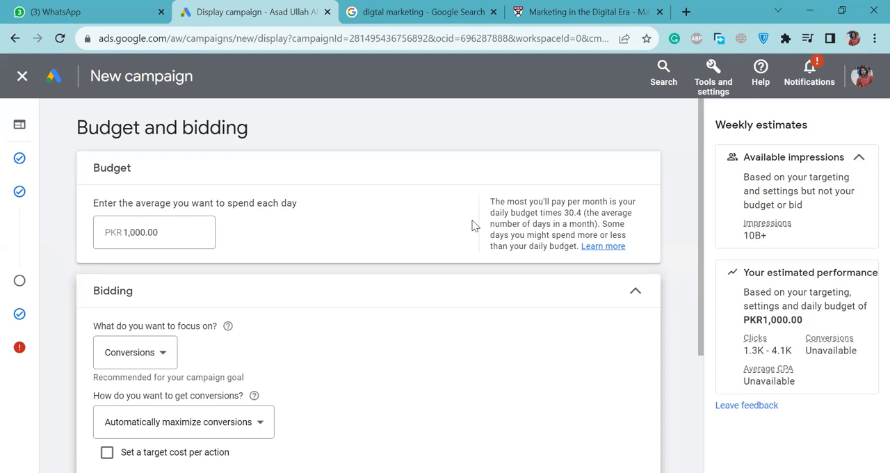
Compare the sponsored ads in the Google search results, from Harvard Business School down to allhomeservice.online.
click(423, 11)
scroll(237, 220, up, 3)
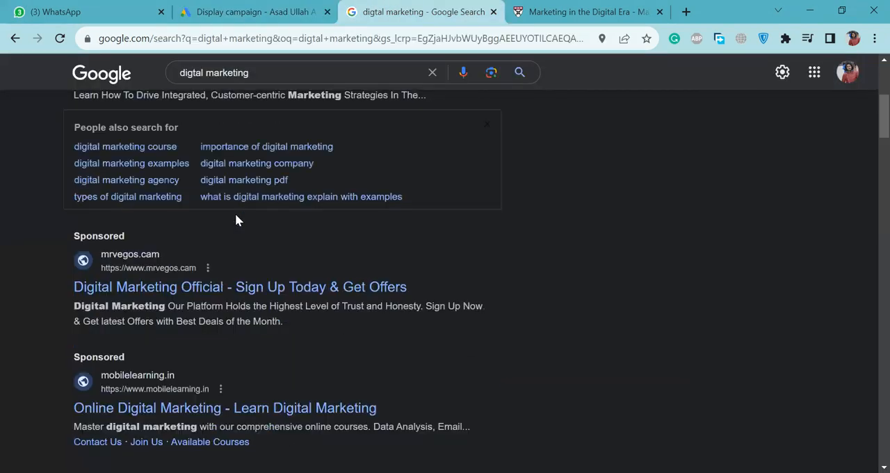
scroll(235, 220, up, 4)
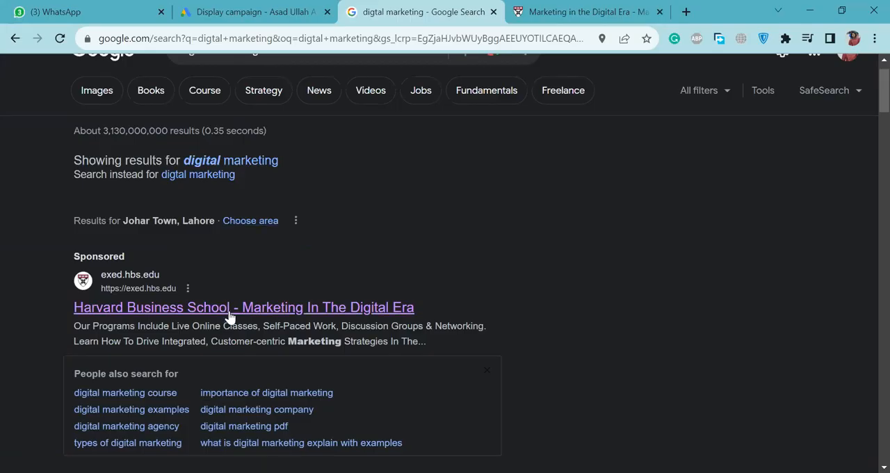
scroll(226, 319, down, 3)
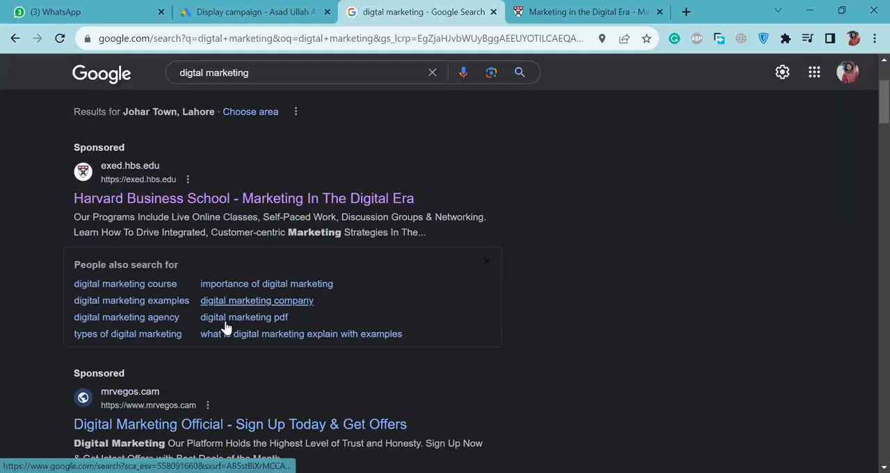
scroll(193, 354, down, 2)
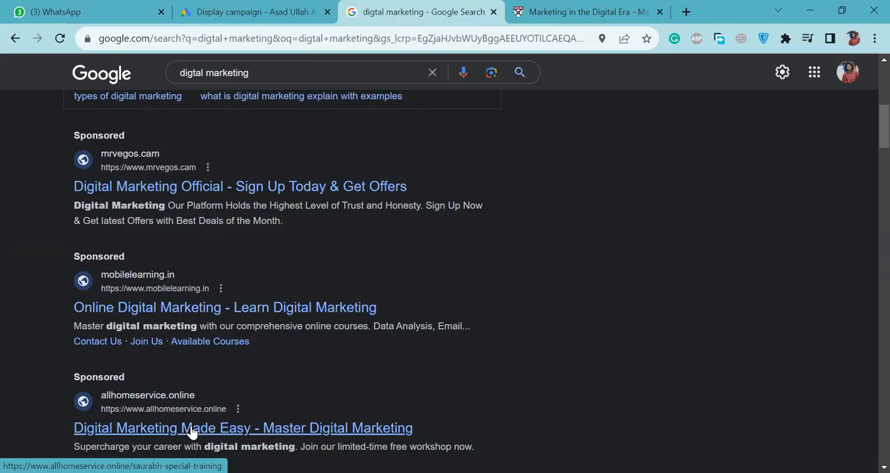
scroll(192, 431, up, 3)
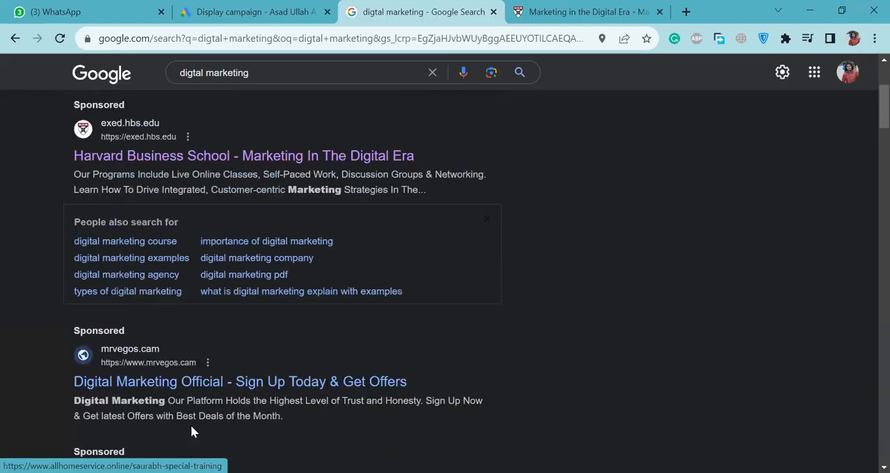
key(ctrl+a)
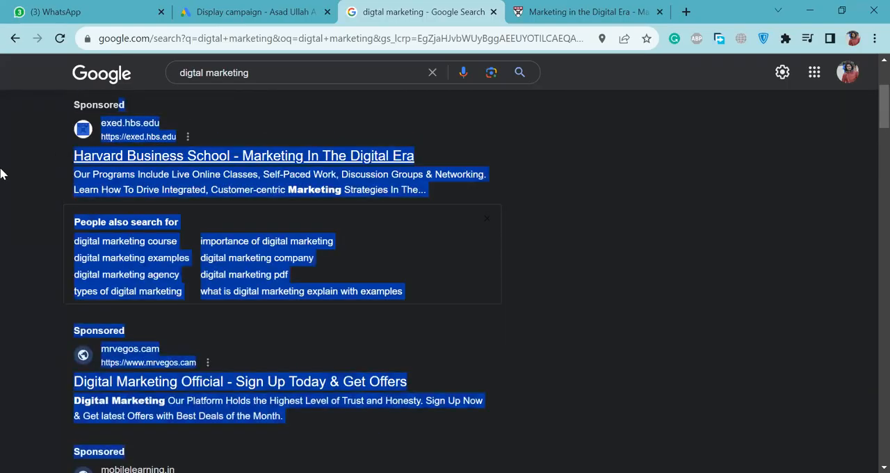
click(57, 165)
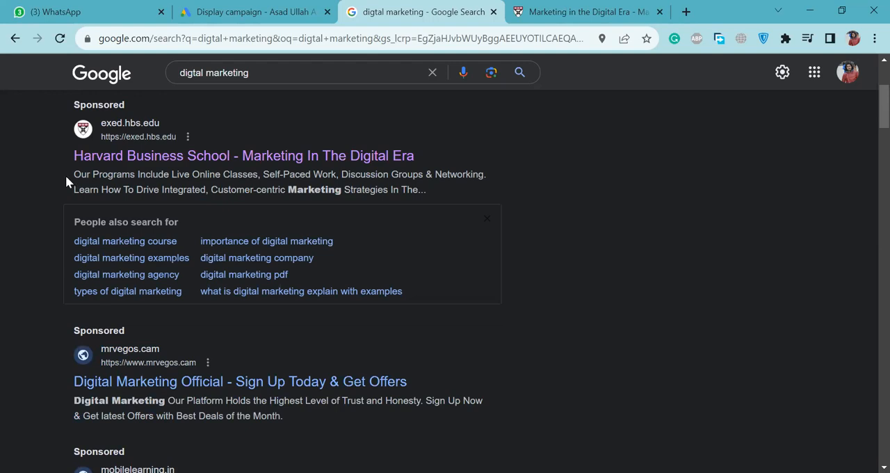
Dismiss the sign-up form on the Harvard Business School ad's page and recheck the remaining sponsored search results.
click(103, 157)
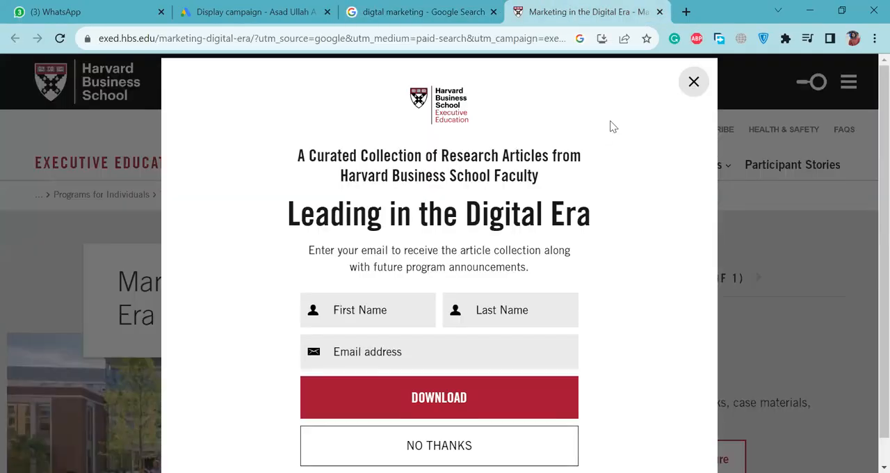
click(693, 82)
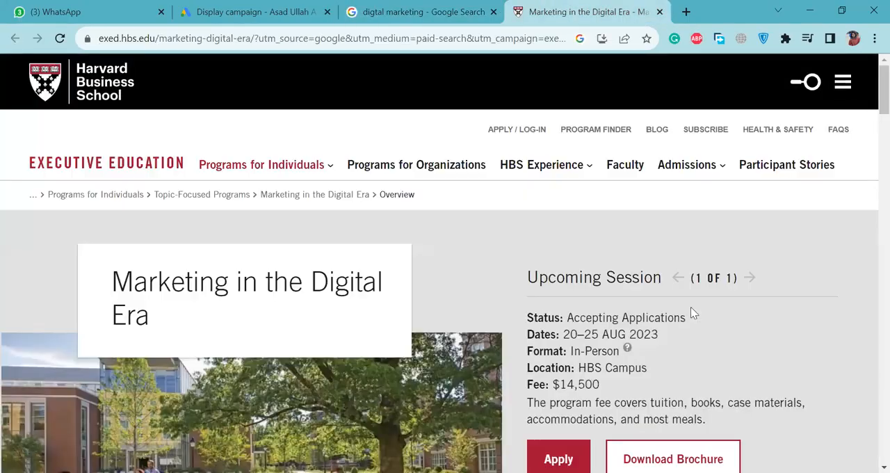
click(438, 10)
scroll(390, 276, down, 2)
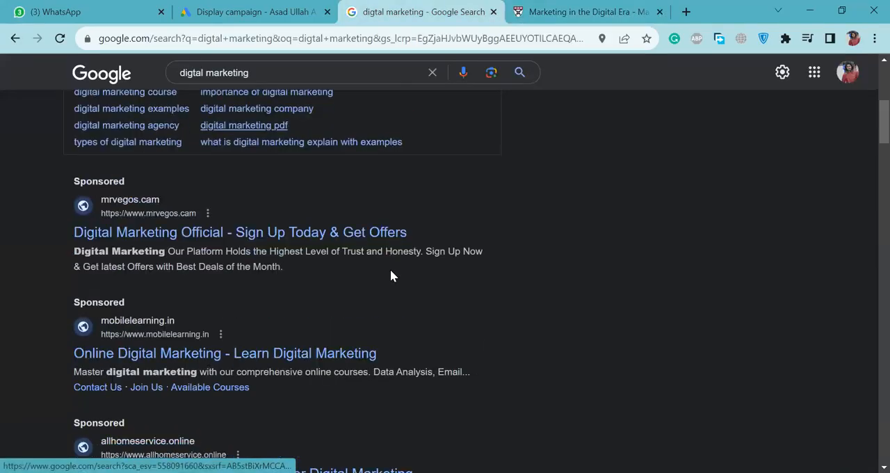
scroll(390, 276, down, 2)
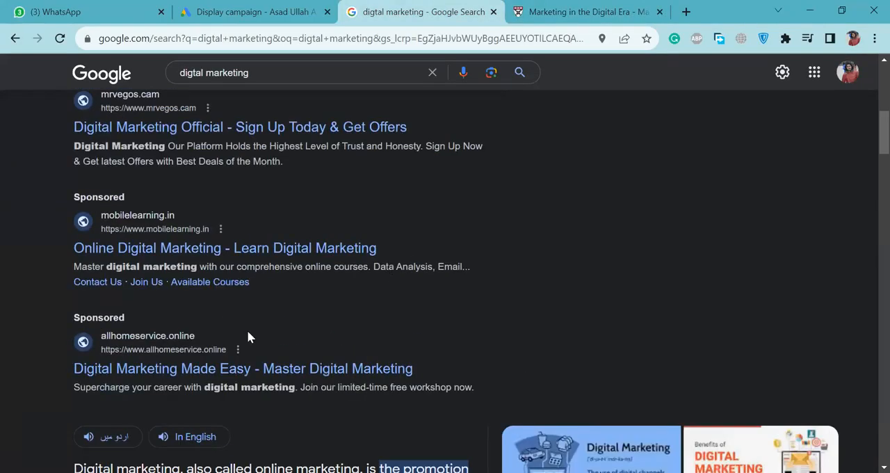
scroll(248, 320, up, 5)
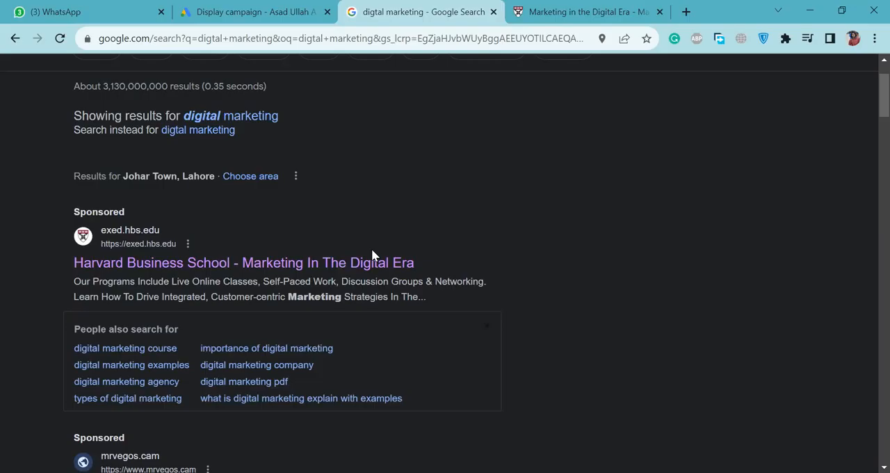
Return to the campaign draft and examine the estimated weekly clicks for the current daily budget.
click(253, 6)
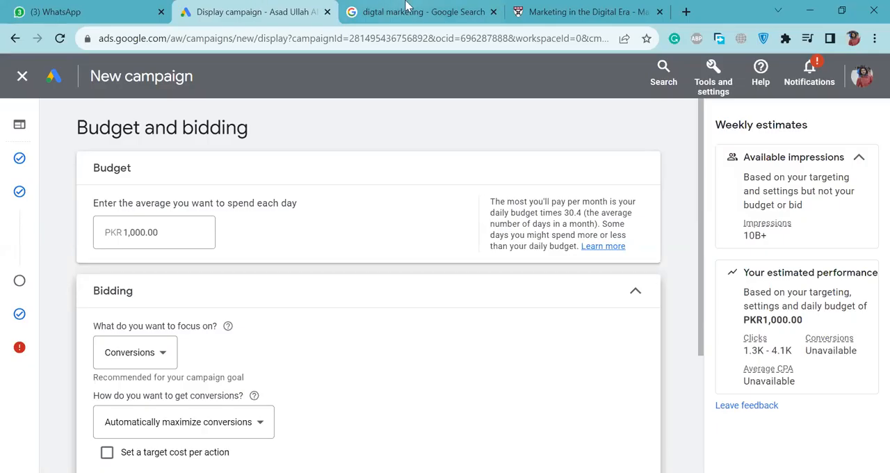
click(452, 7)
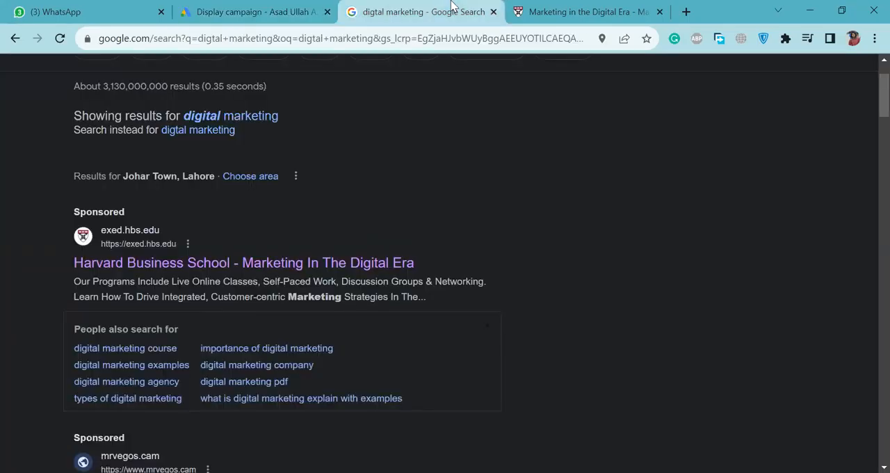
click(315, 7)
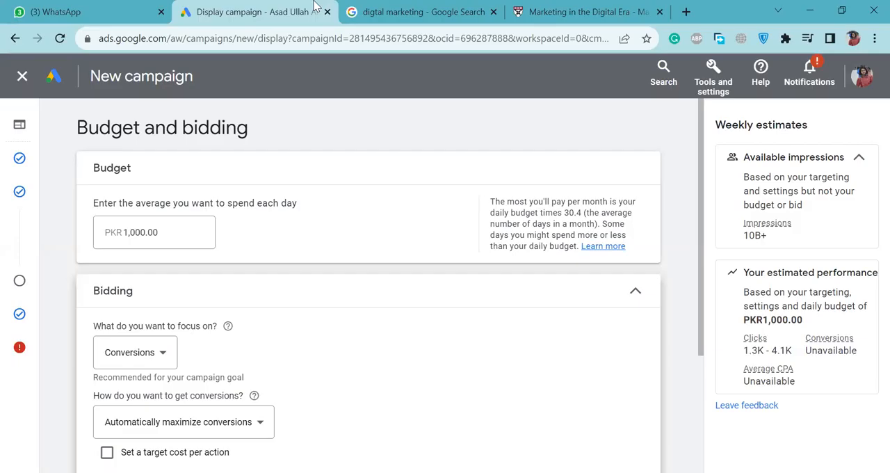
double_click(758, 350)
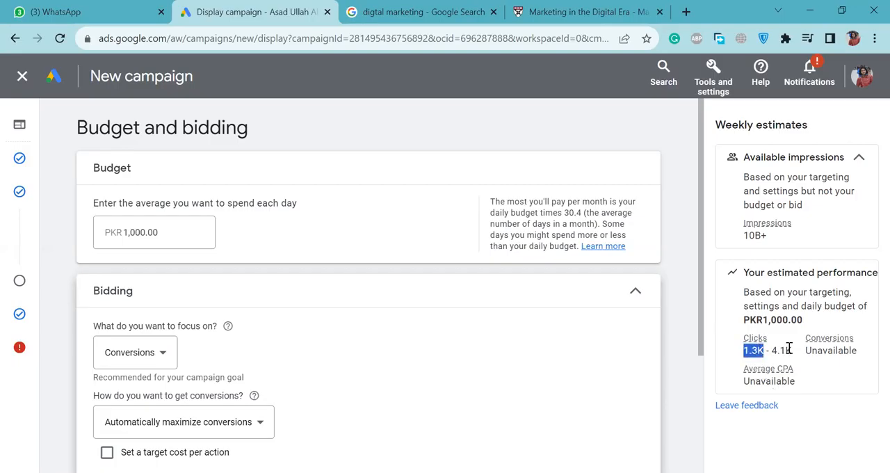
Set the campaign's average daily budget to PKR 10,000 and check the updated click estimate.
click(138, 231)
text(0)
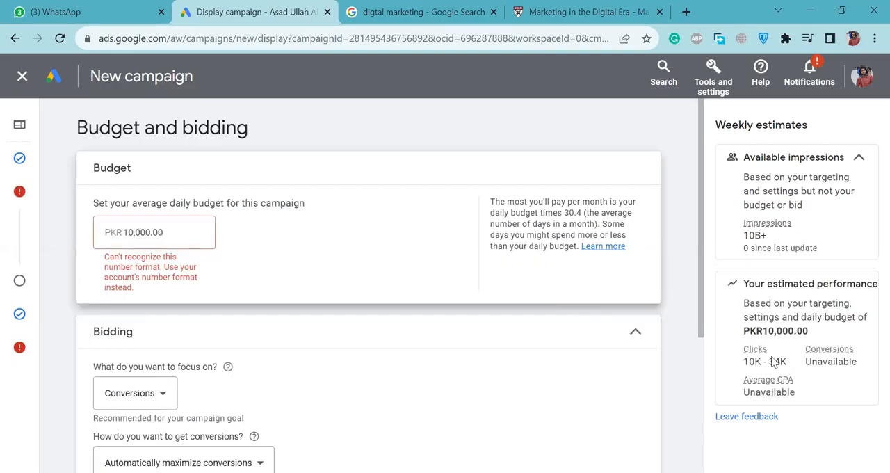
double_click(758, 362)
click(586, 10)
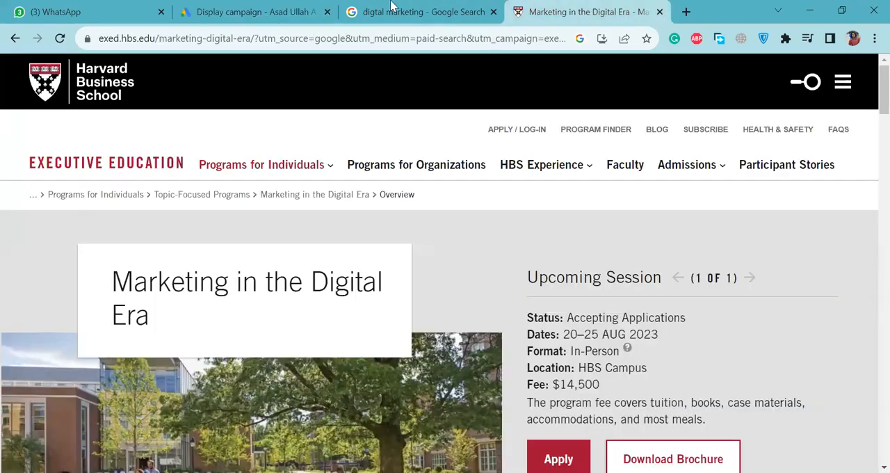
Return to the Google search results and compare the order of the sponsored digital marketing ads, from Harvard Business School to allhomeservice.online.
click(393, 10)
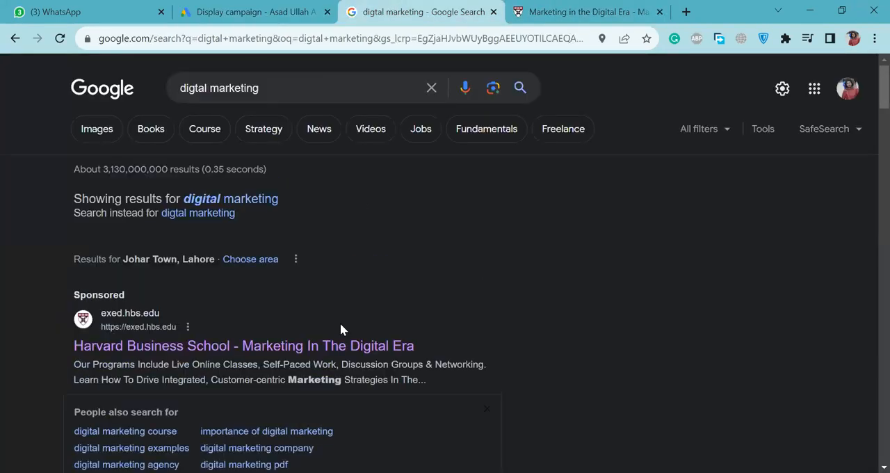
scroll(340, 322, down, 2)
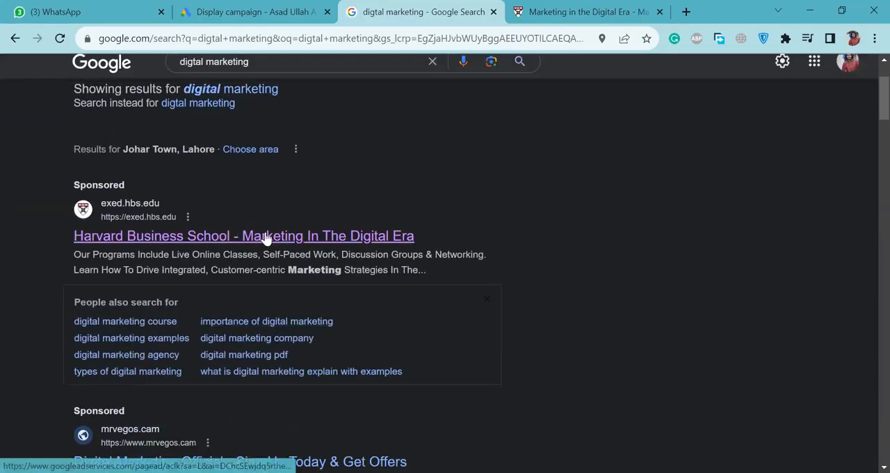
scroll(284, 322, down, 4)
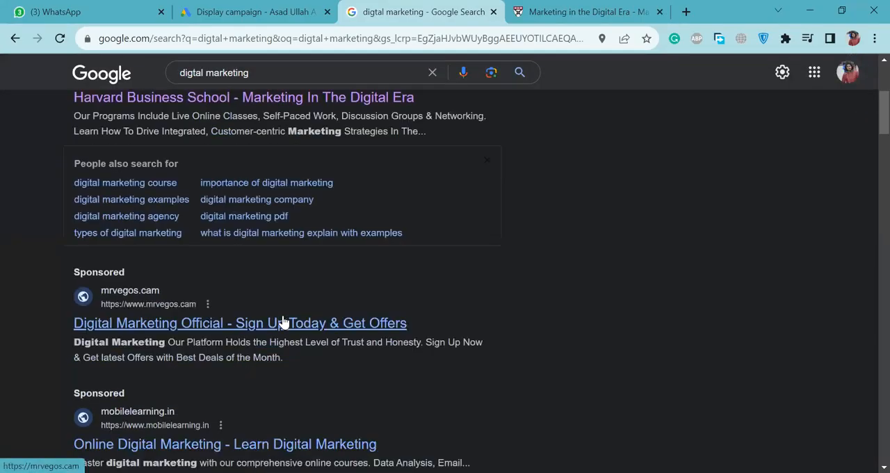
scroll(289, 331, down, 2)
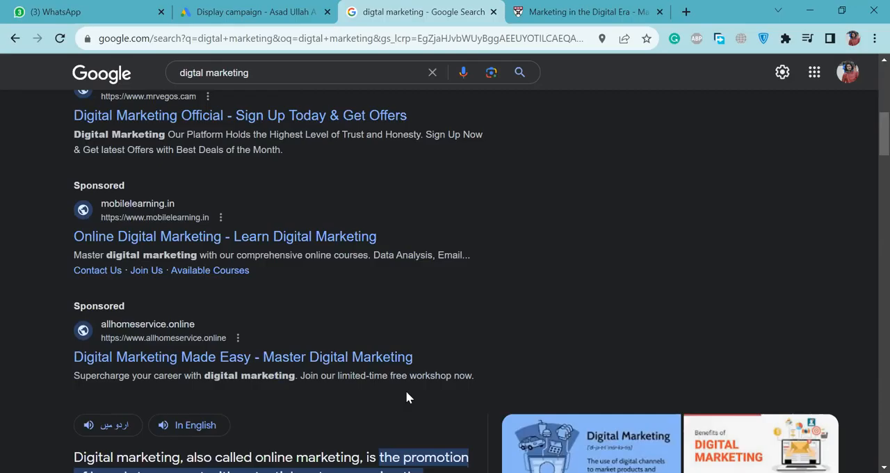
scroll(407, 397, up, 5)
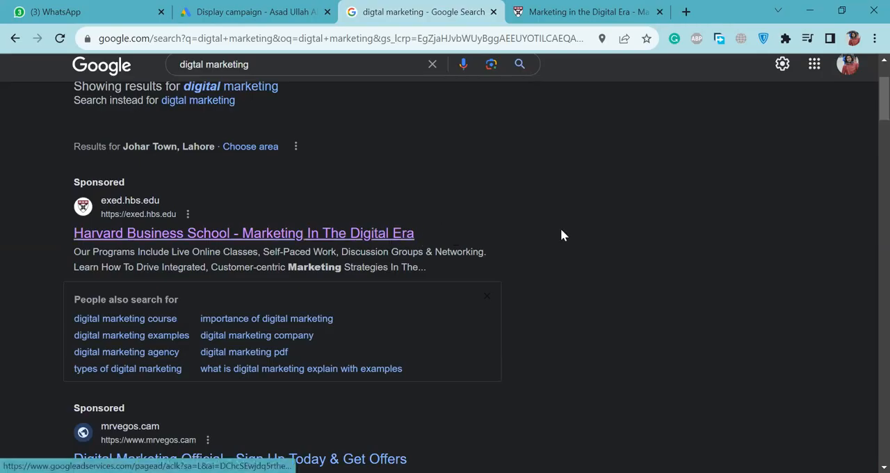
scroll(602, 319, down, 5)
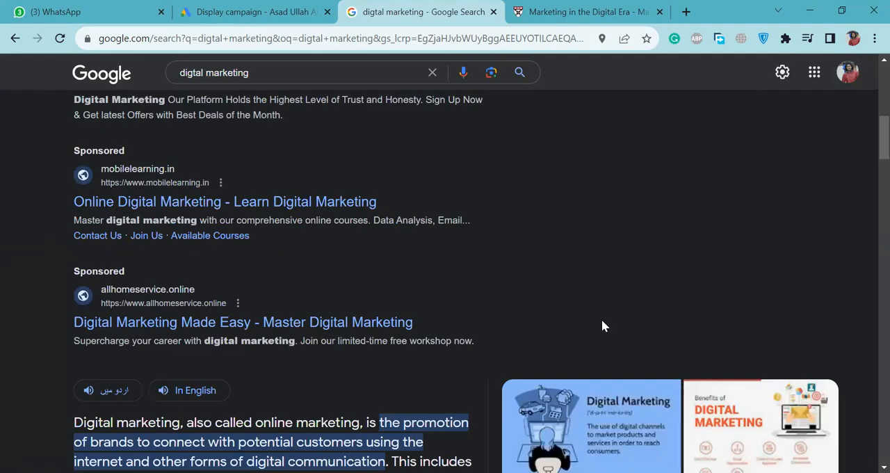
scroll(602, 321, up, 5)
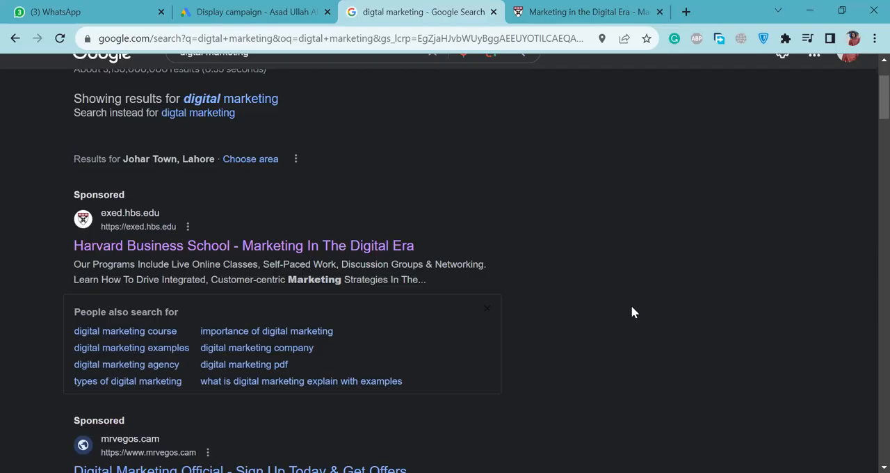
scroll(566, 318, down, 2)
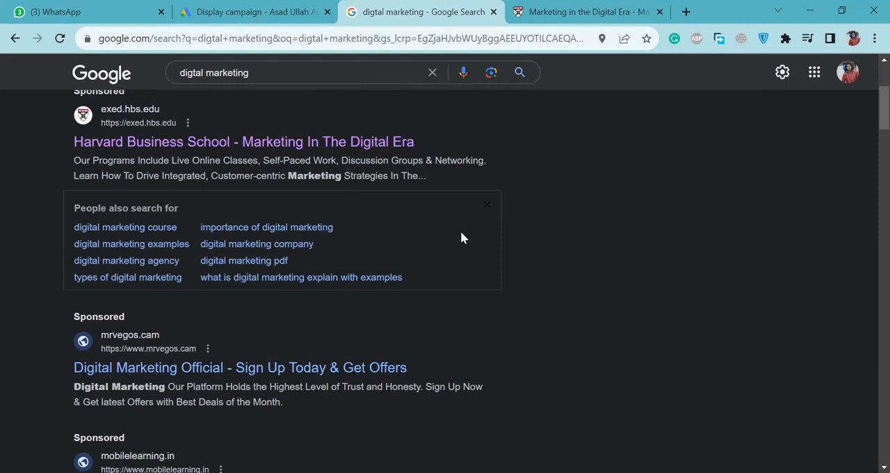
Examine the Harvard Business School ad's headline and description against the search query that triggered it.
drag(427, 143, 475, 179)
click(59, 141)
click(468, 180)
drag(258, 74, 168, 78)
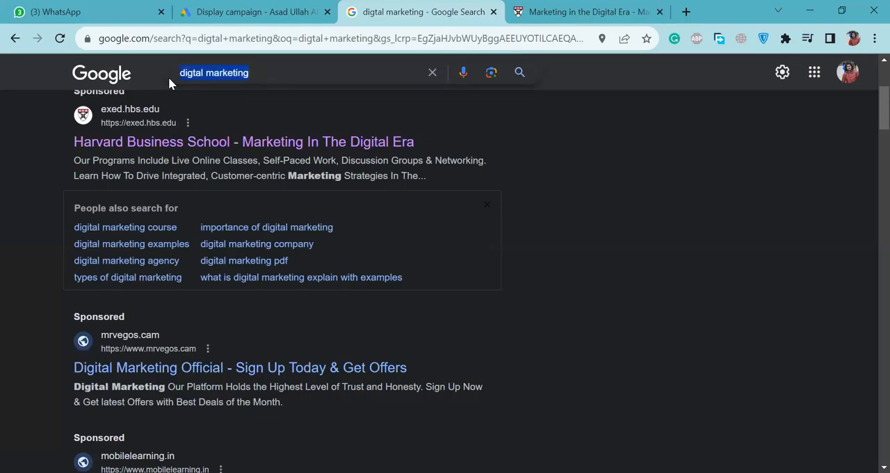
click(264, 105)
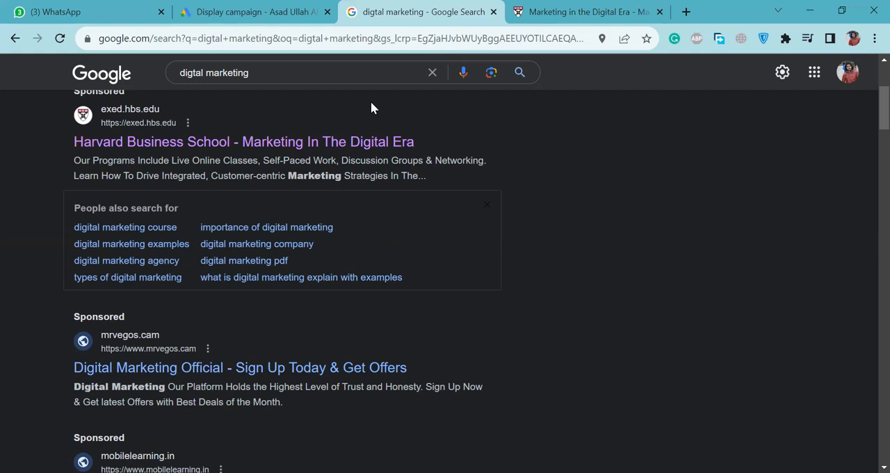
Go back to the Display campaign draft and review its budget and bidding settings.
click(275, 10)
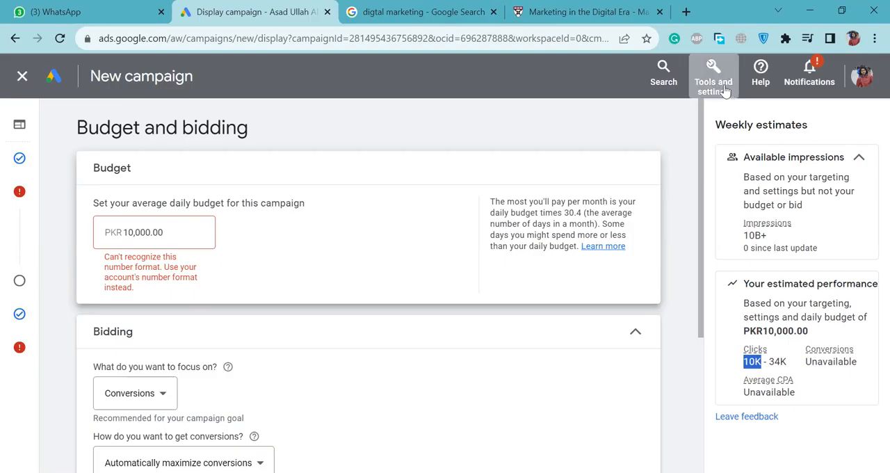
scroll(690, 198, down, 2)
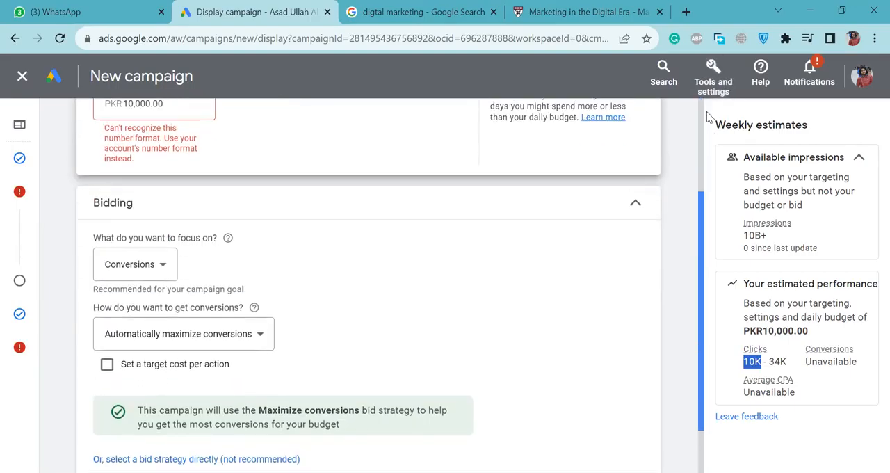
scroll(707, 116, up, 2)
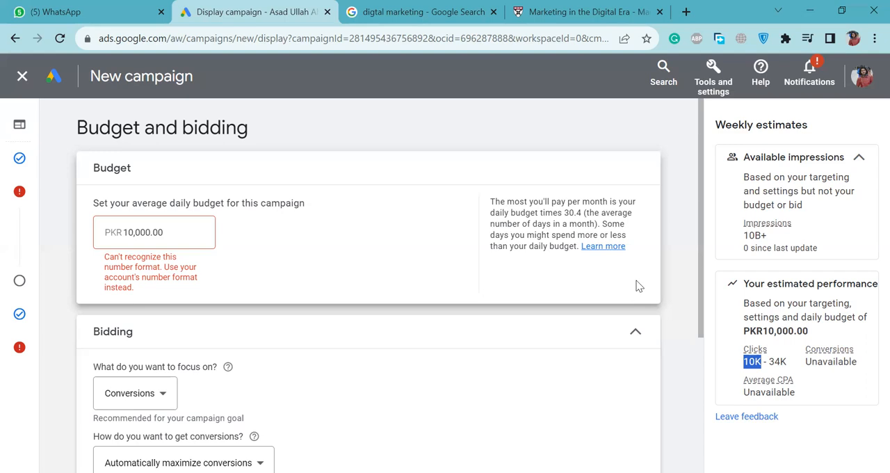
Search Google for "usd to pkr" in a new browser tab.
click(685, 11)
text(u)
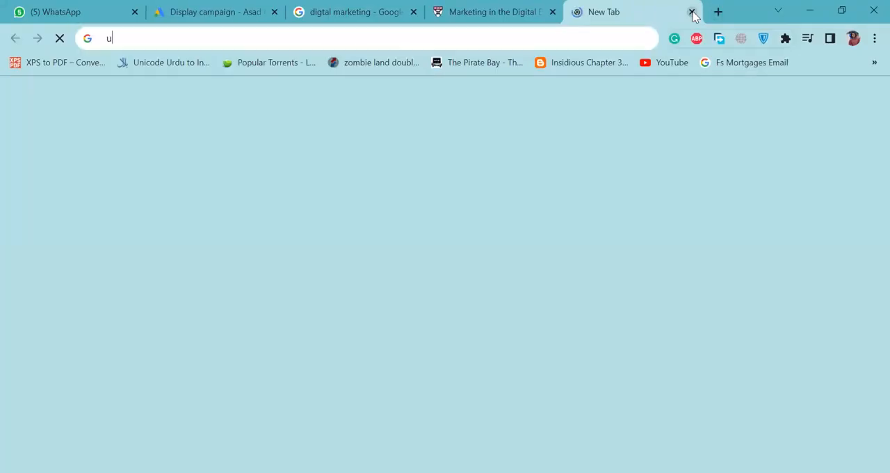
text(sd to pl)
key(BackSpace)
text(k)
key(Return)
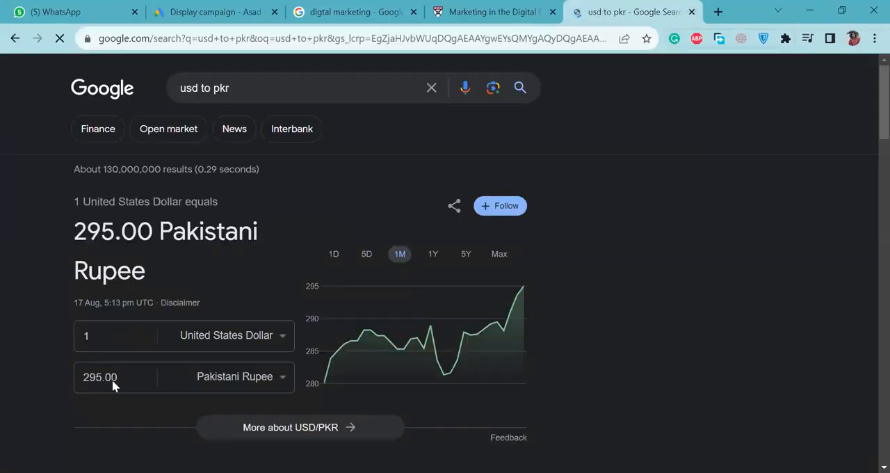
Convert 50 and then 55 Pakistani rupees to US dollars in Google's currency converter.
drag(129, 380, 14, 375)
text(50)
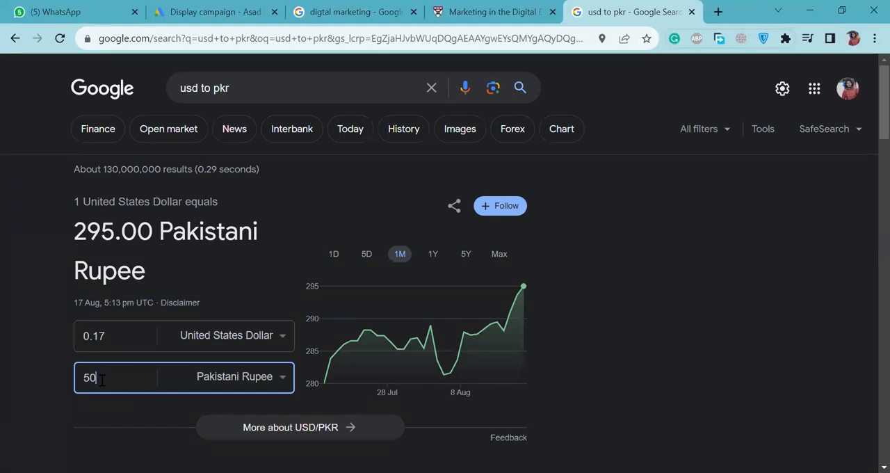
click(116, 334)
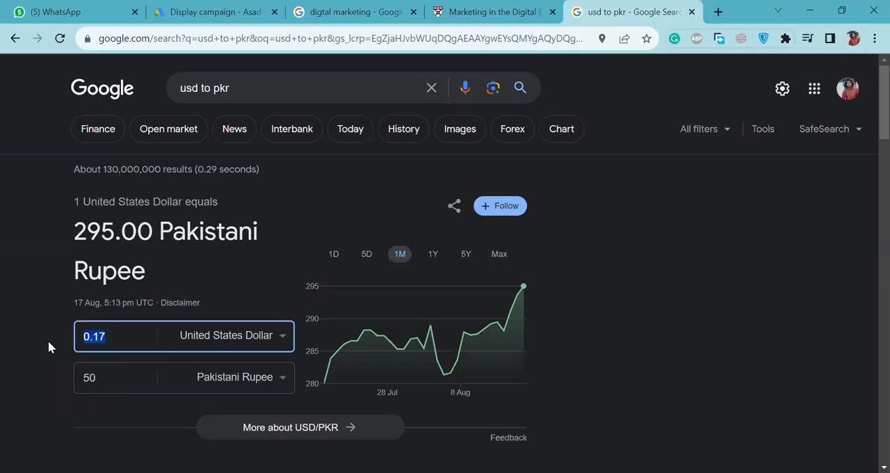
click(121, 340)
drag(111, 337, 81, 333)
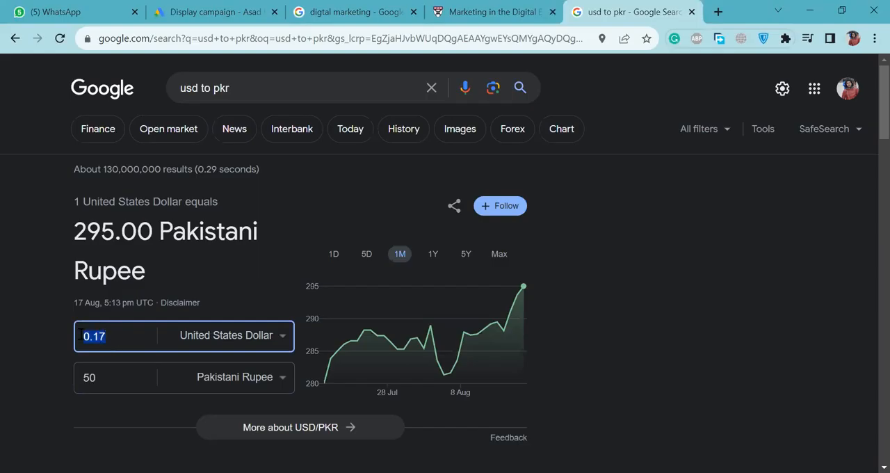
click(122, 374)
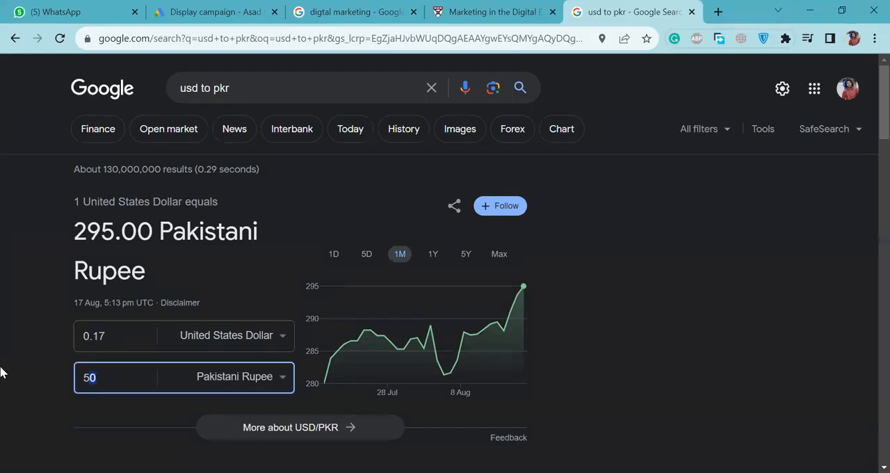
text(55)
Return to the Display campaign draft and set its average daily budget to PKR 1,000.
click(175, 17)
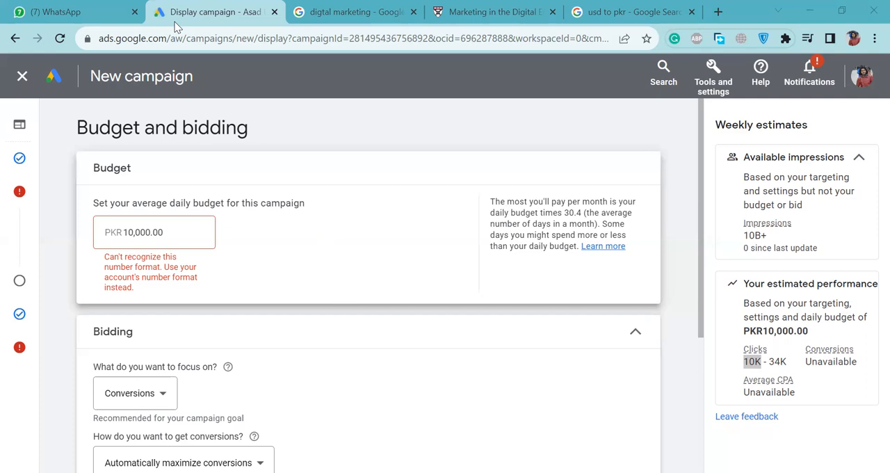
click(171, 39)
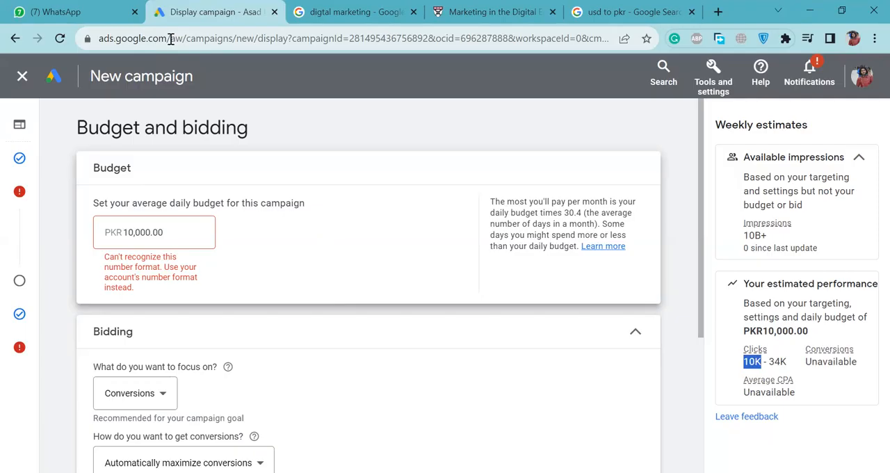
key(alt+Tab)
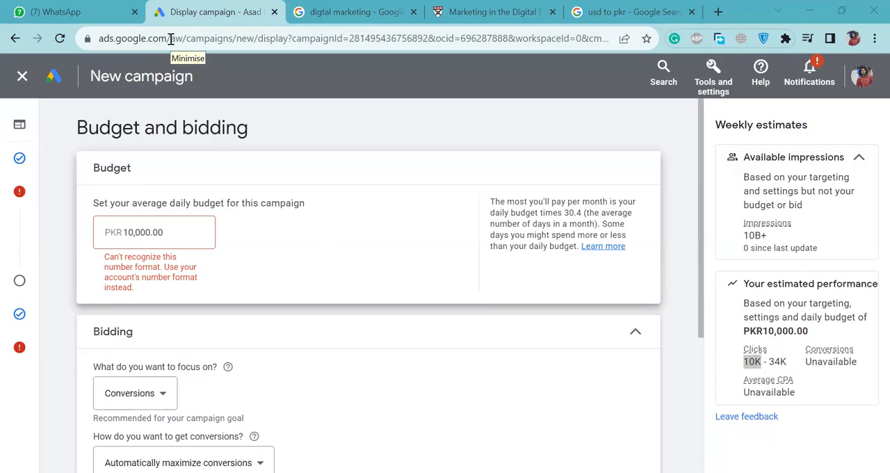
key(alt+Tab)
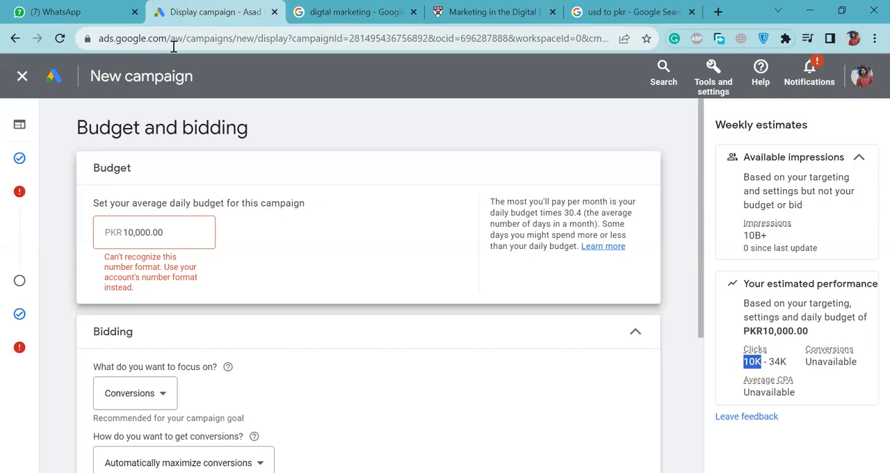
click(132, 232)
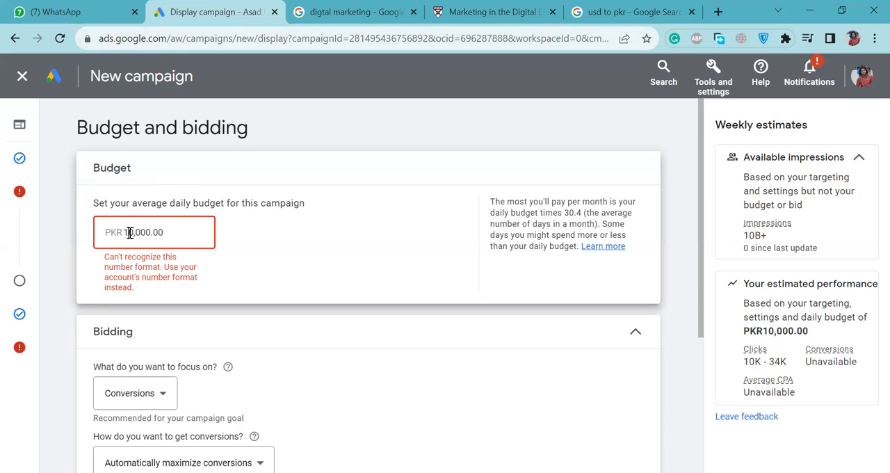
key(BackSpace)
click(312, 228)
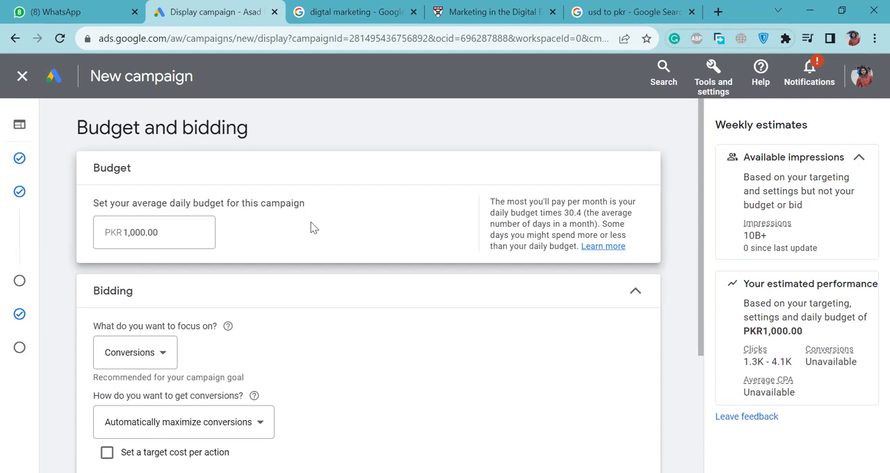
Keep conversions automatically maximized and enable a target cost per action for the bidding.
scroll(310, 227, down, 3)
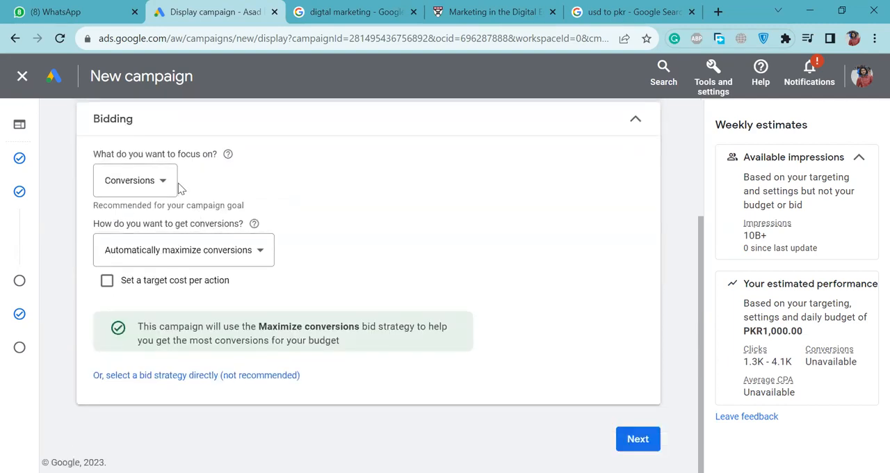
click(196, 264)
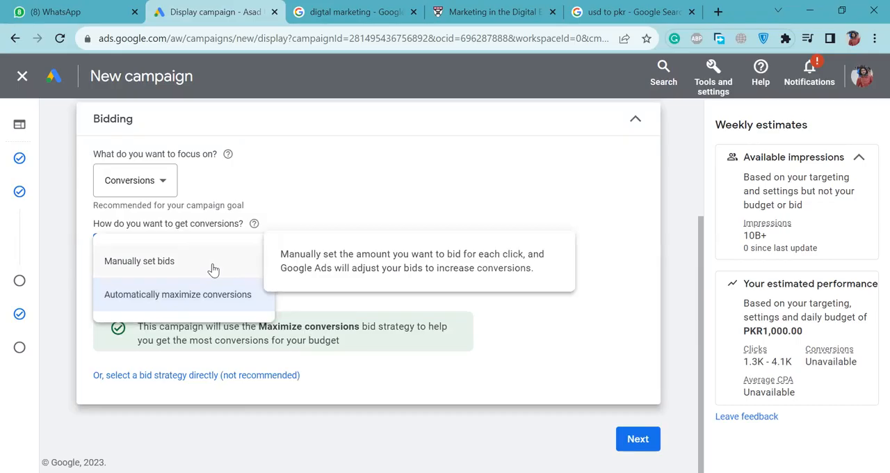
click(234, 304)
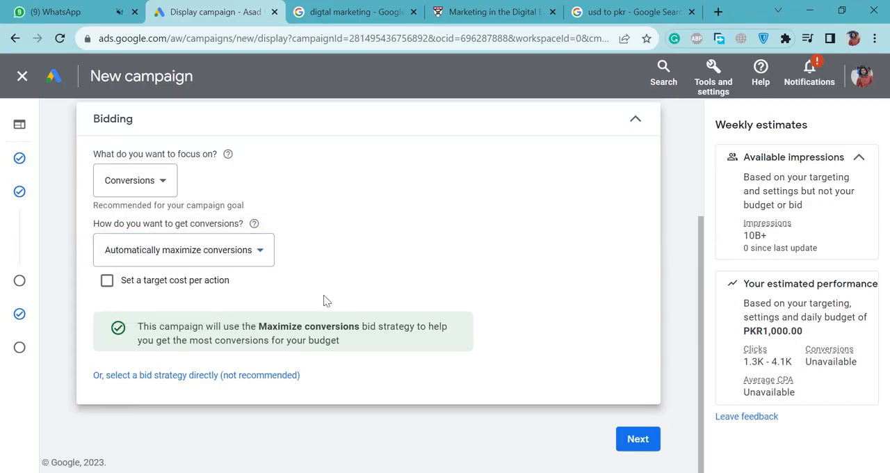
click(162, 281)
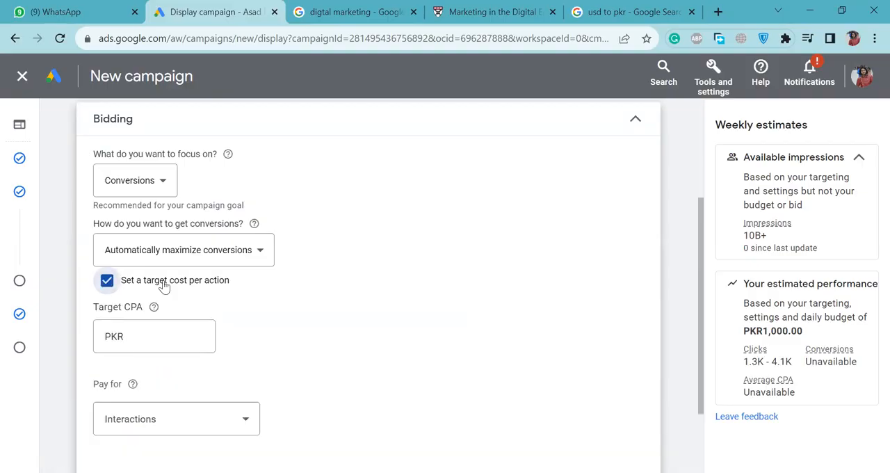
scroll(289, 328, down, 2)
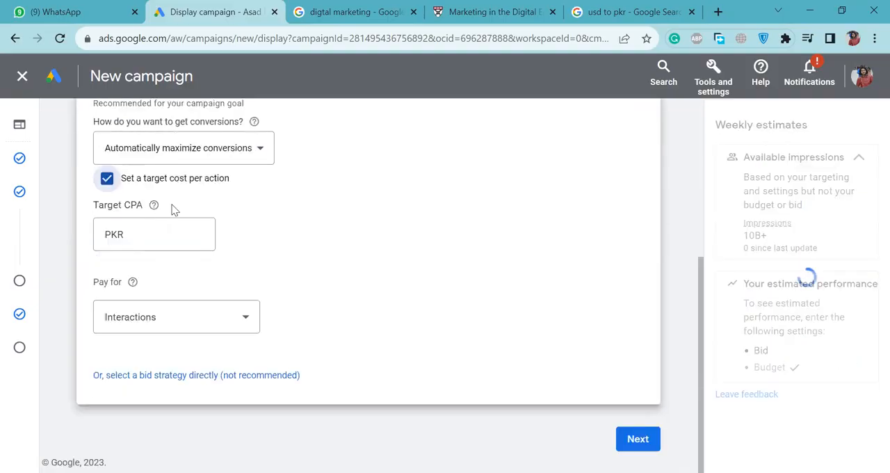
Try manually set bids for getting conversions, and switch back to Automatically maximize conversions.
click(230, 160)
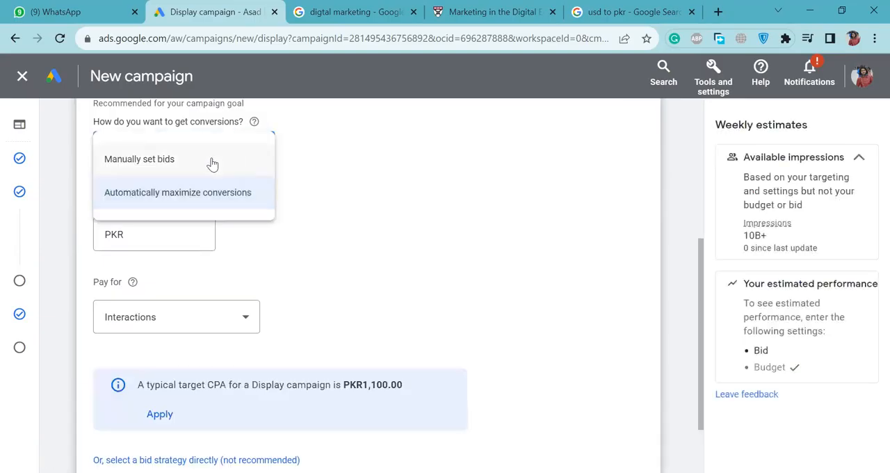
mouse_move(212, 164)
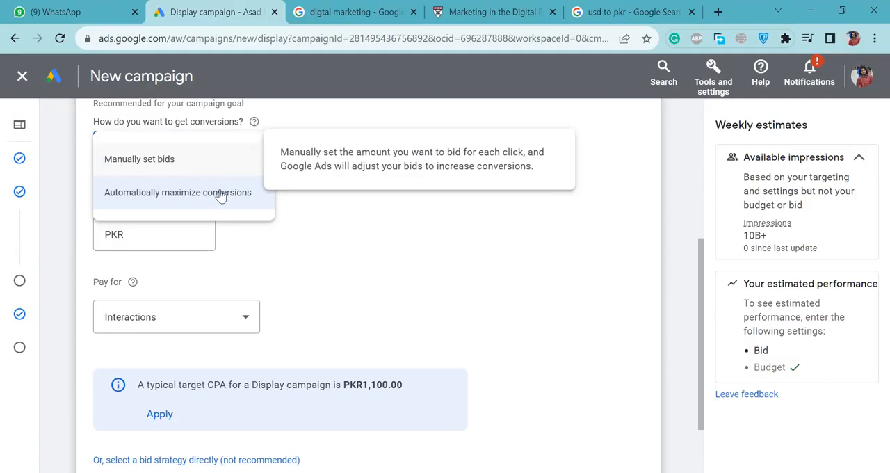
mouse_move(221, 196)
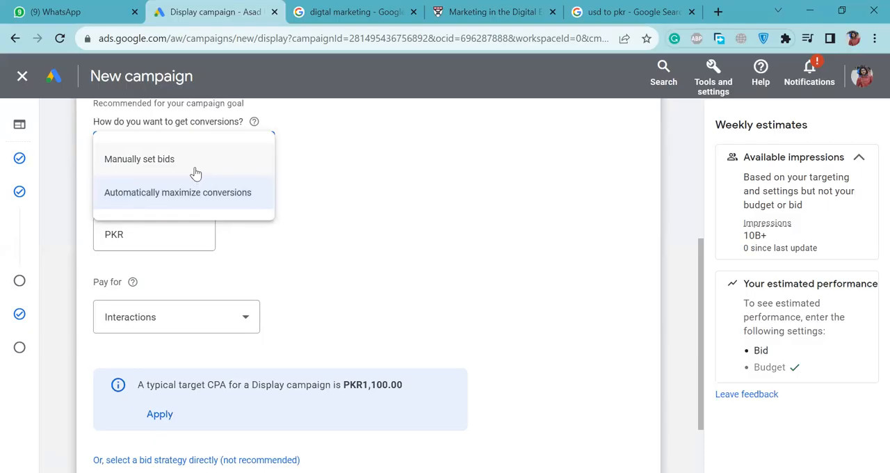
click(139, 159)
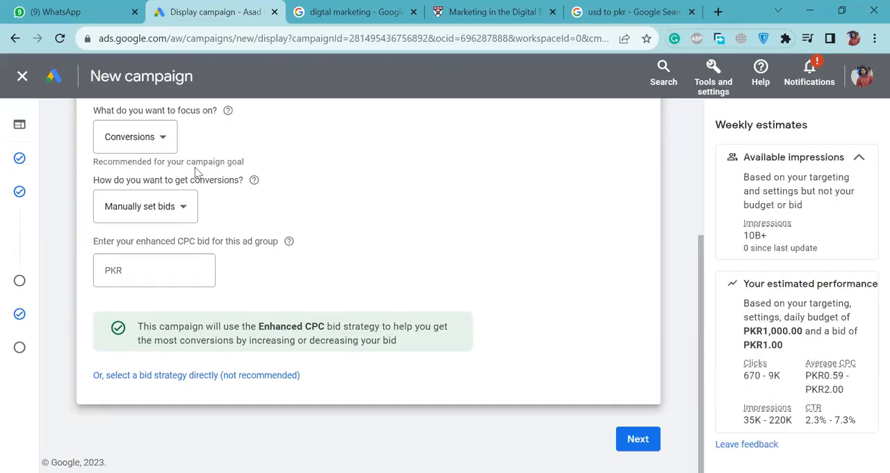
click(169, 207)
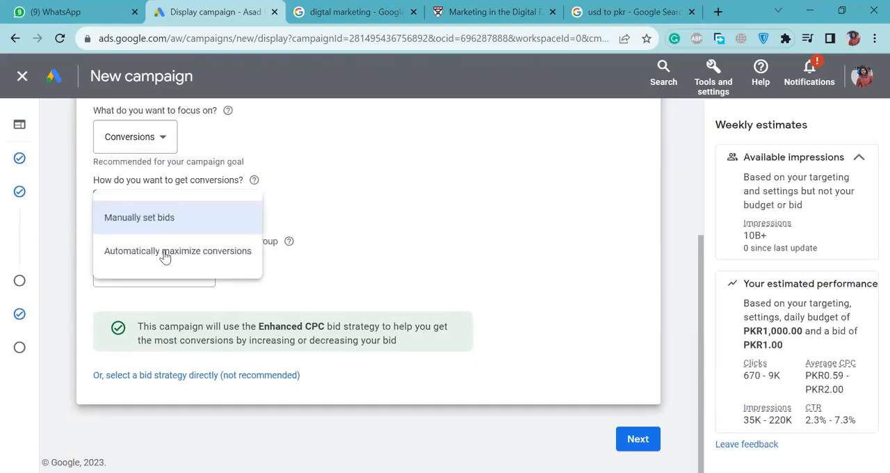
click(224, 256)
click(227, 260)
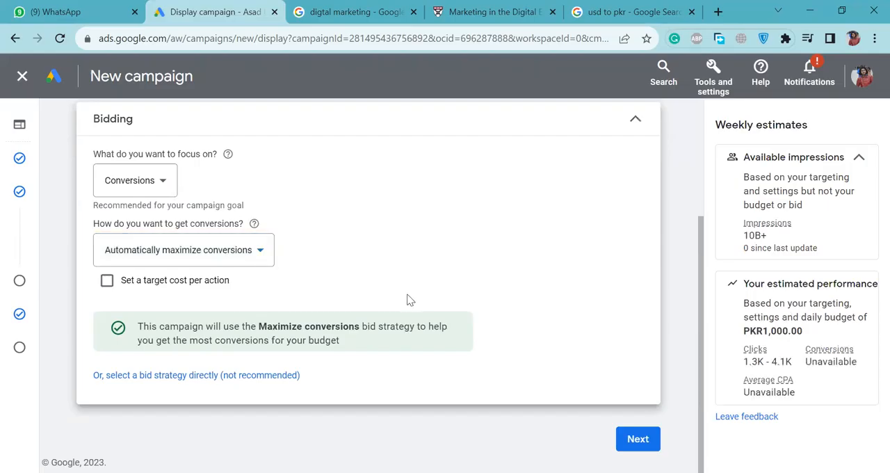
Change the bidding focus to Conversion value and set a target return on ad spend of 500%.
click(149, 190)
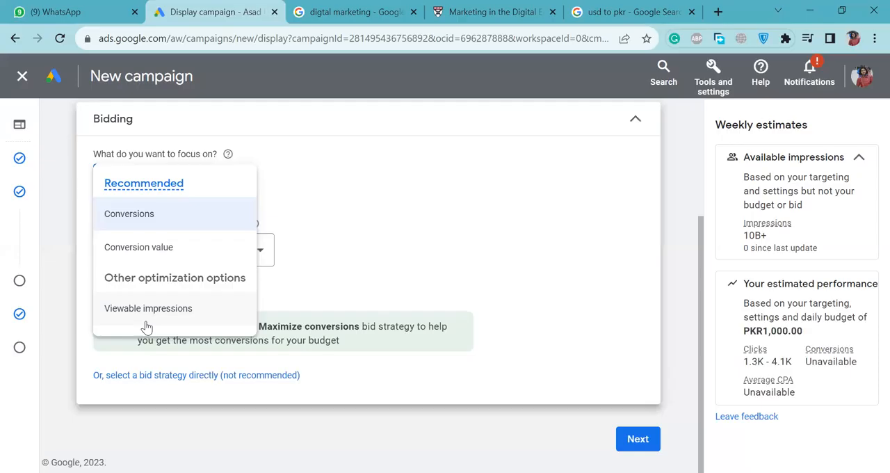
mouse_move(154, 257)
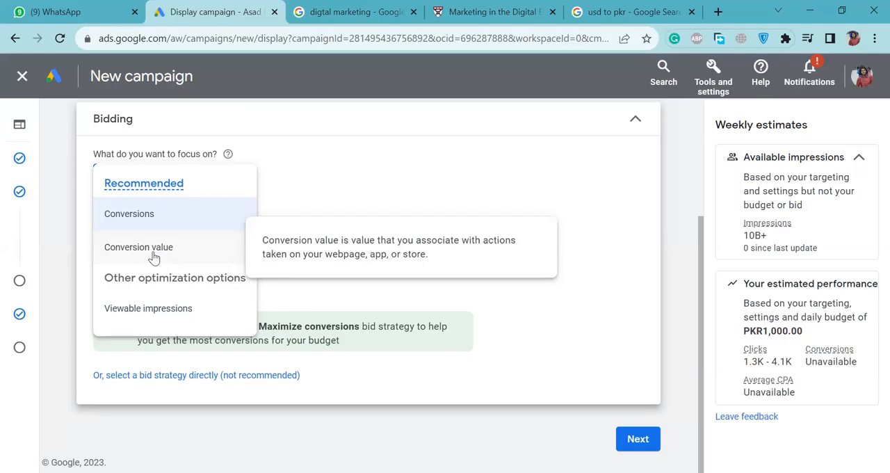
click(155, 257)
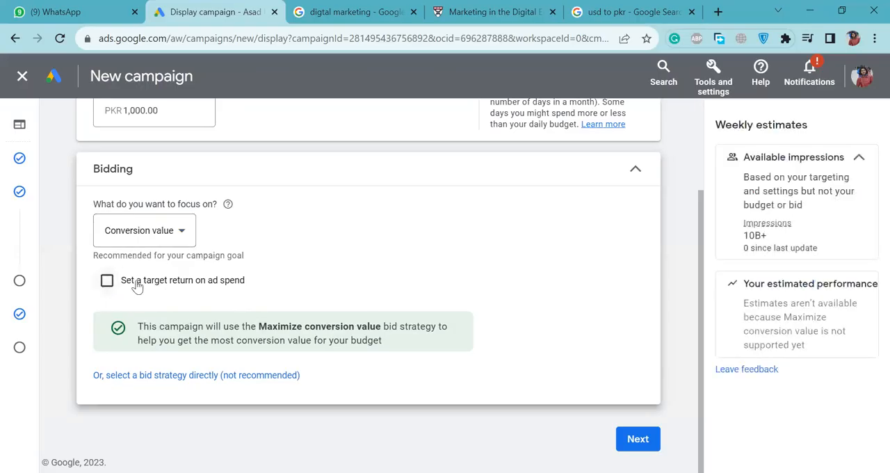
click(201, 286)
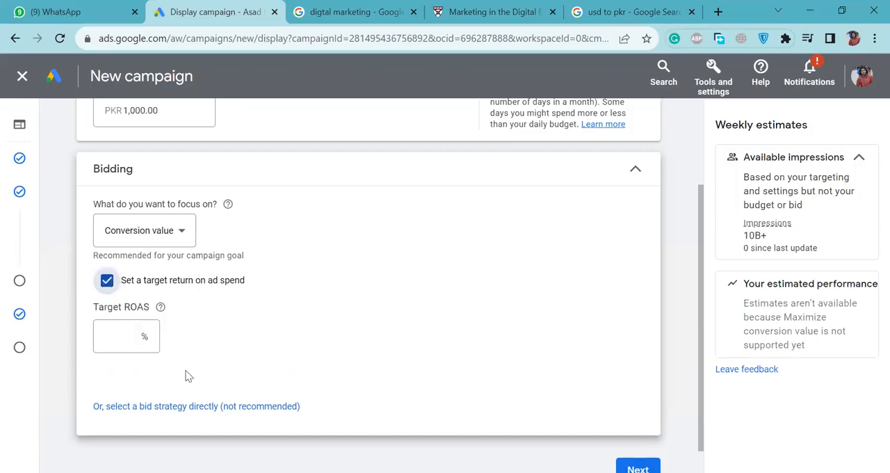
click(133, 335)
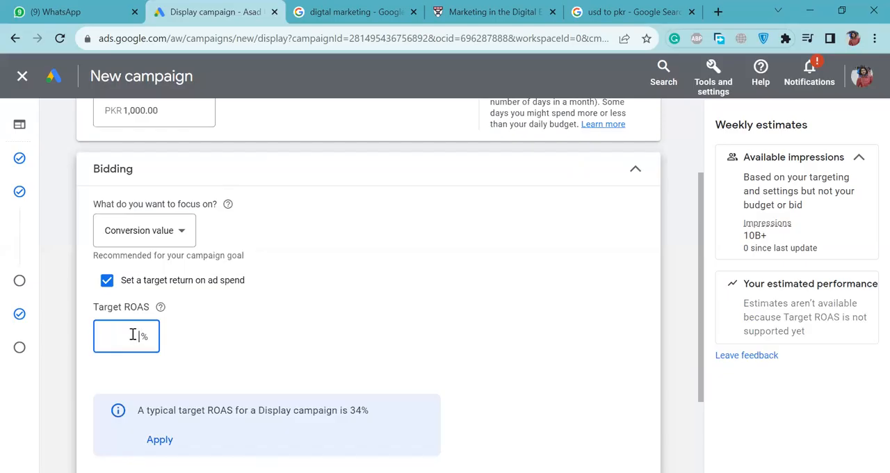
text(500)
click(250, 348)
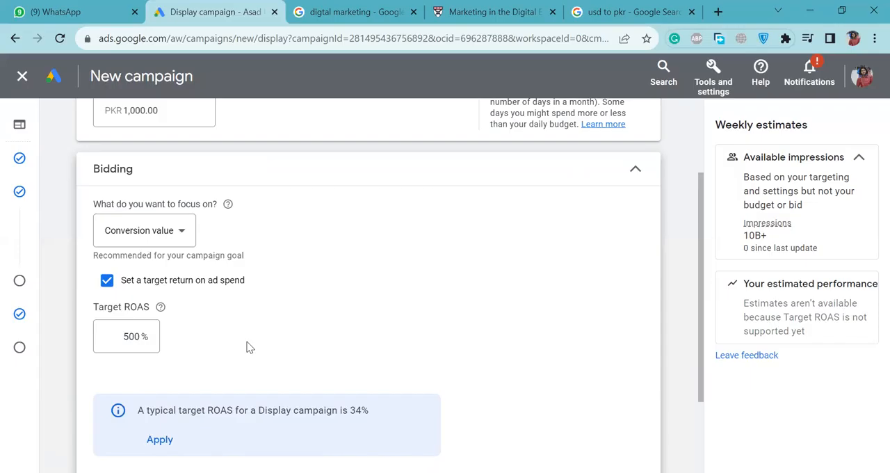
Raise the bidding's Target ROAS to 5000%.
click(132, 337)
text(0)
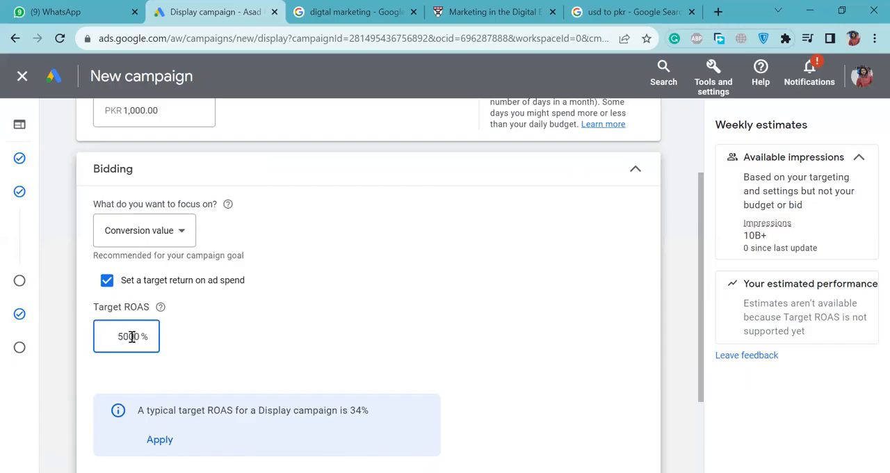
click(197, 339)
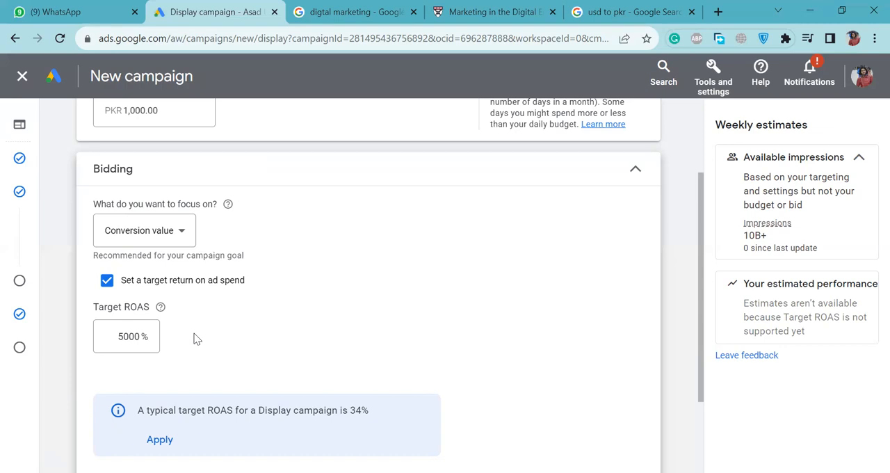
Turn off the target return on ad spend and set the bidding focus back to Conversions.
click(107, 280)
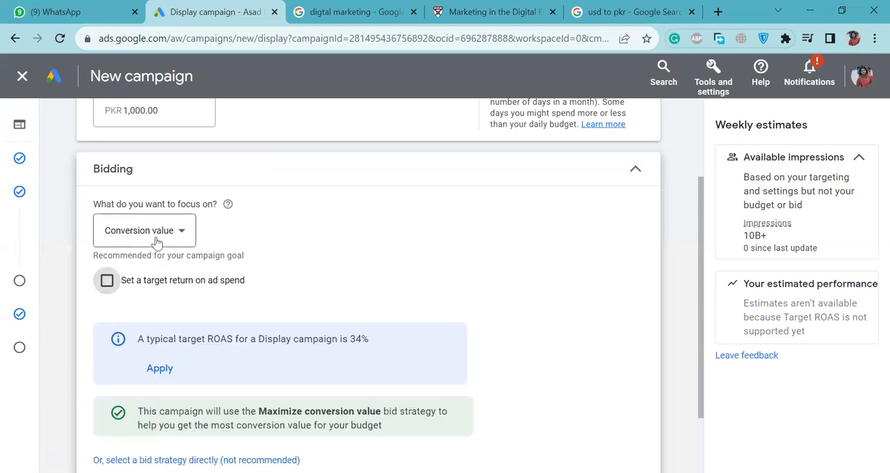
click(157, 237)
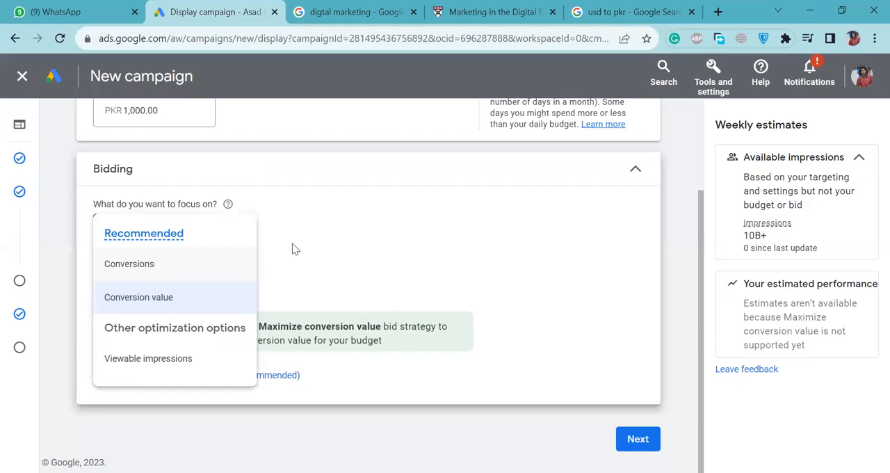
key(Up)
key(Return)
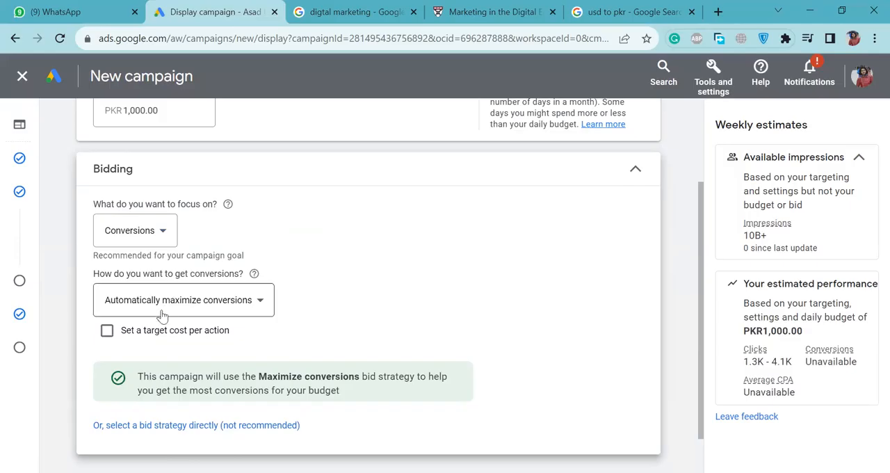
Try a target cost per action, and switch to manually set bids with an enhanced CPC bid of PKR 50.
click(215, 331)
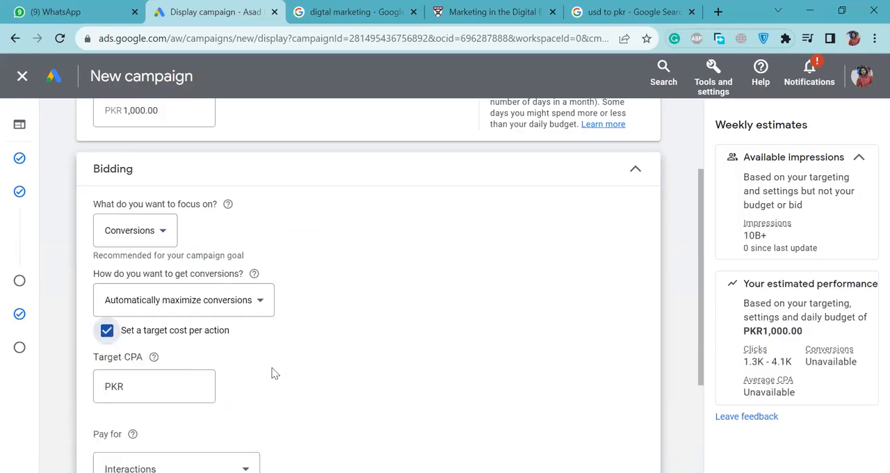
click(202, 379)
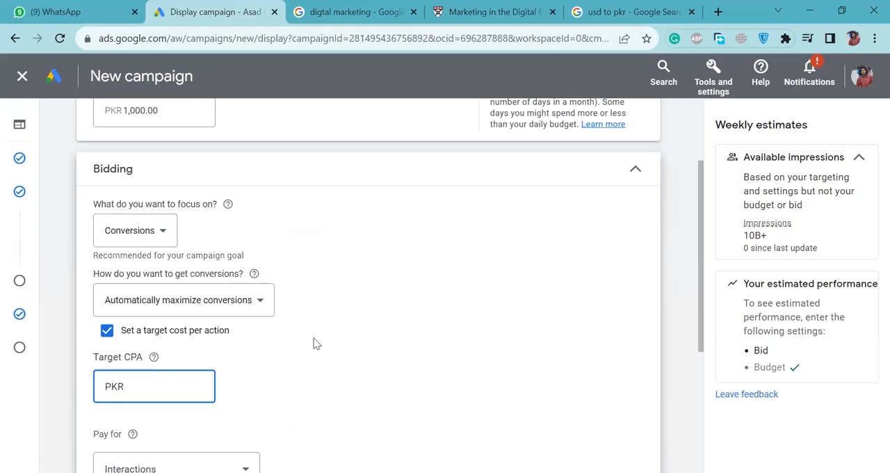
click(247, 300)
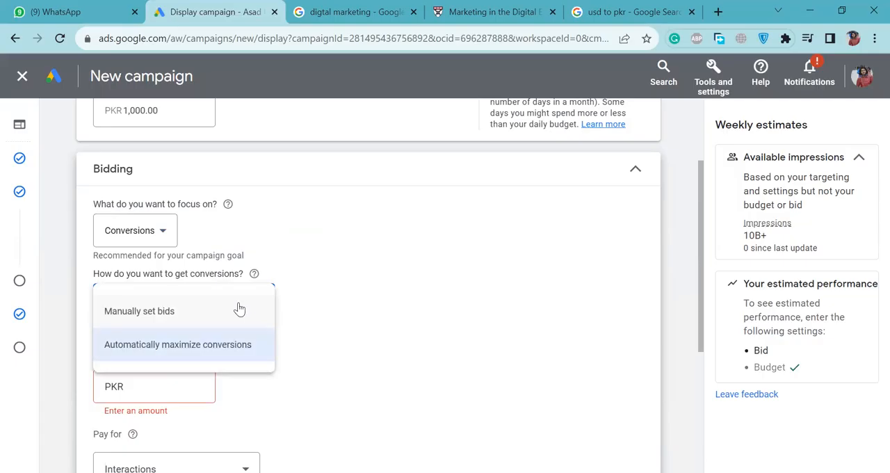
click(250, 310)
click(162, 359)
text(50)
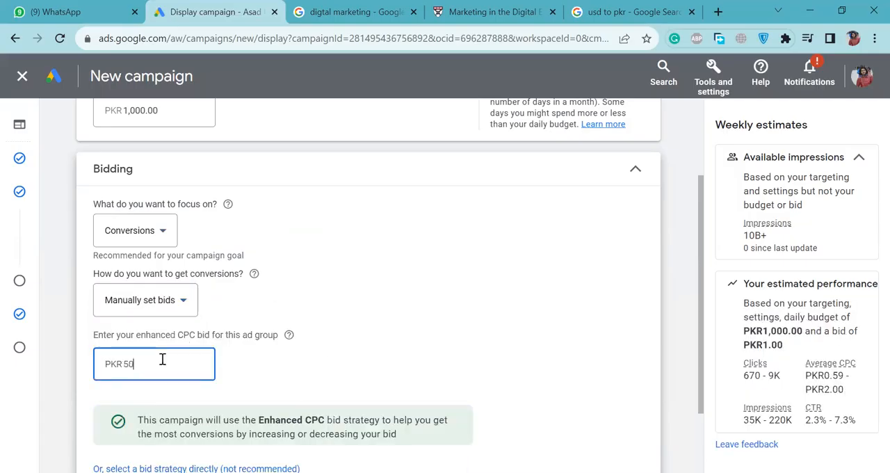
click(310, 340)
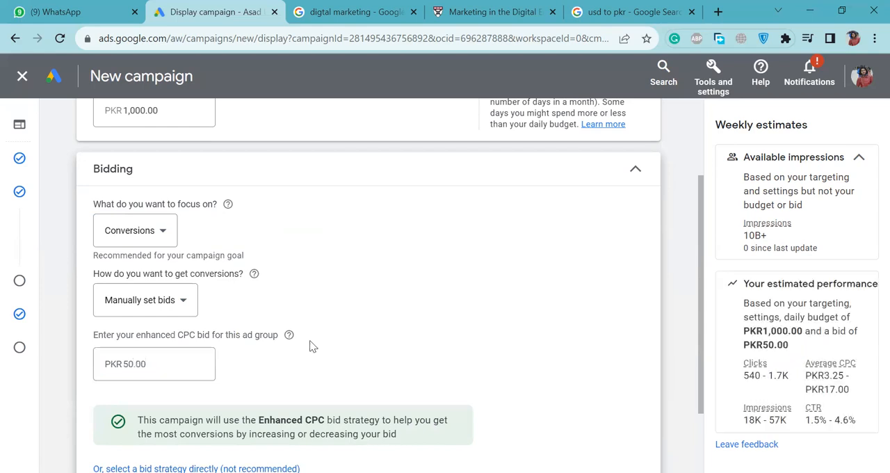
scroll(309, 340, down, 1)
scroll(191, 327, up, 2)
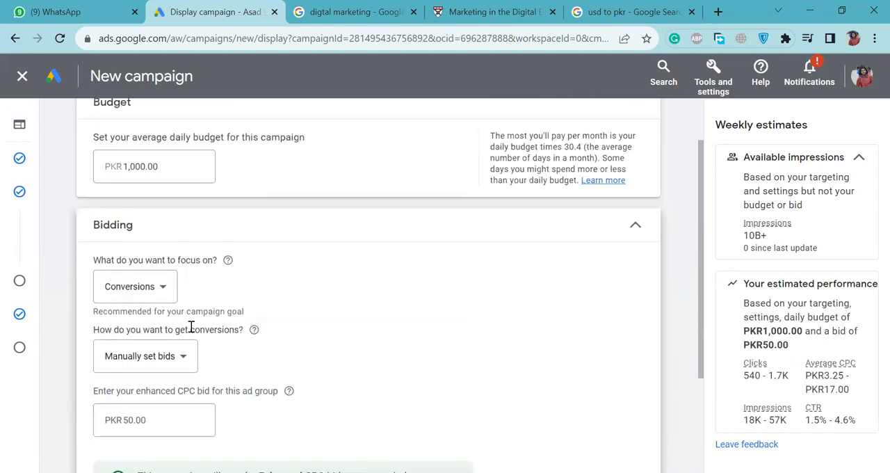
Switch back to Automatically maximize conversions with a target cost per action of PKR 50, and check the payment options.
click(175, 357)
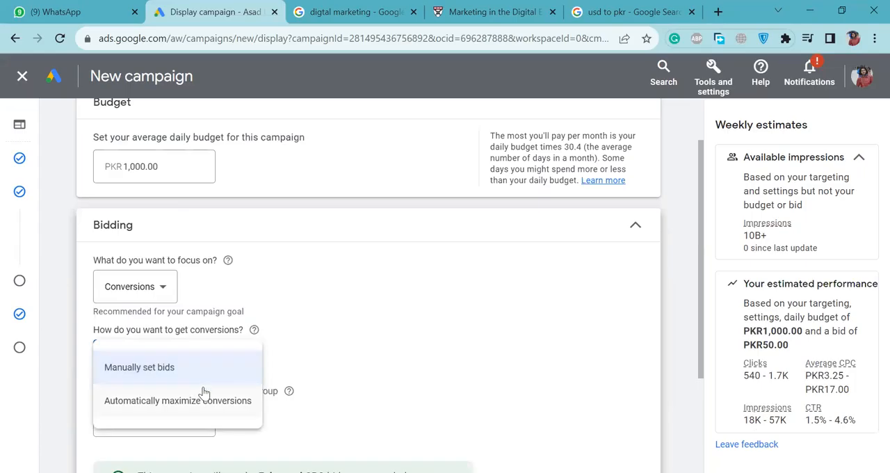
click(203, 393)
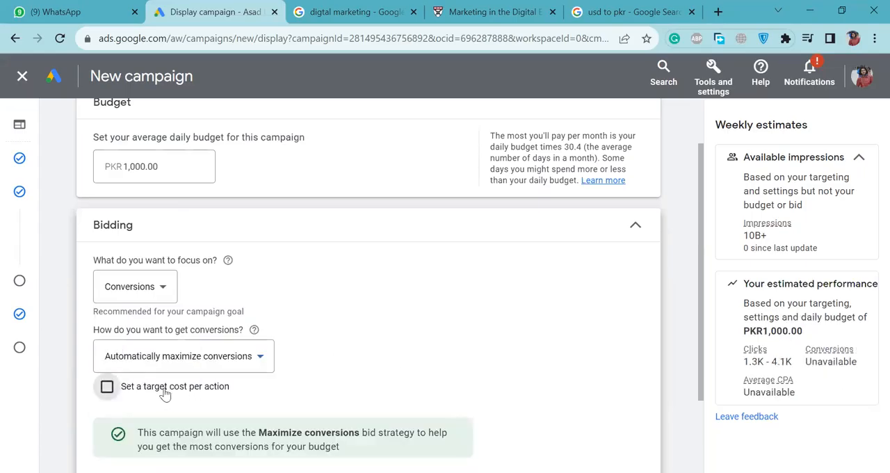
key(space)
scroll(397, 383, down, 3)
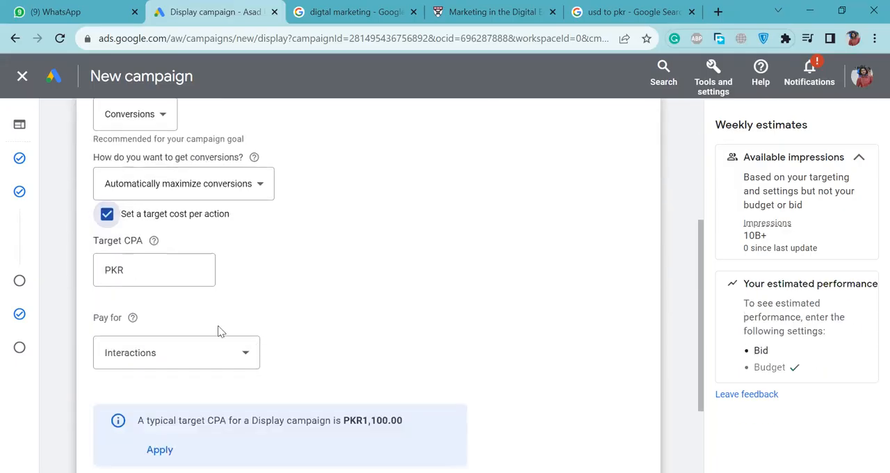
click(169, 270)
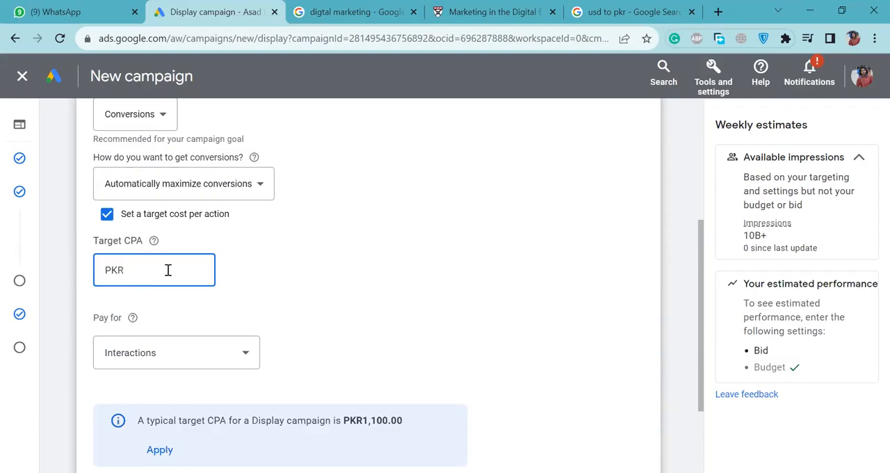
text(50)
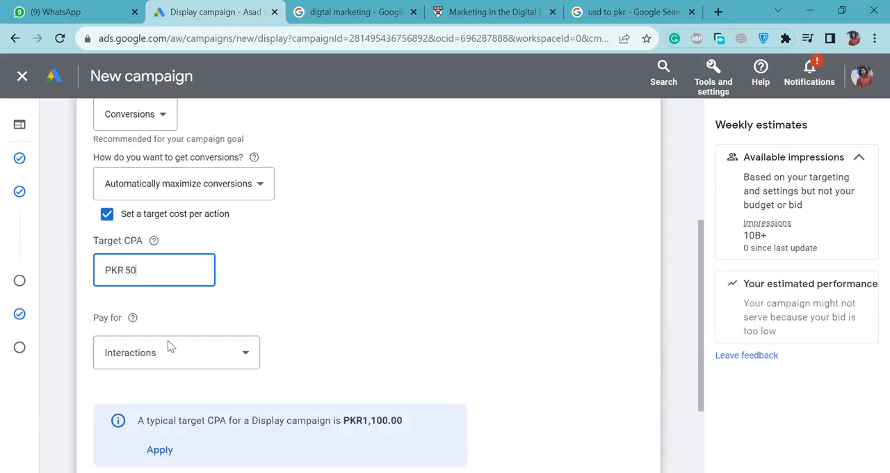
click(137, 355)
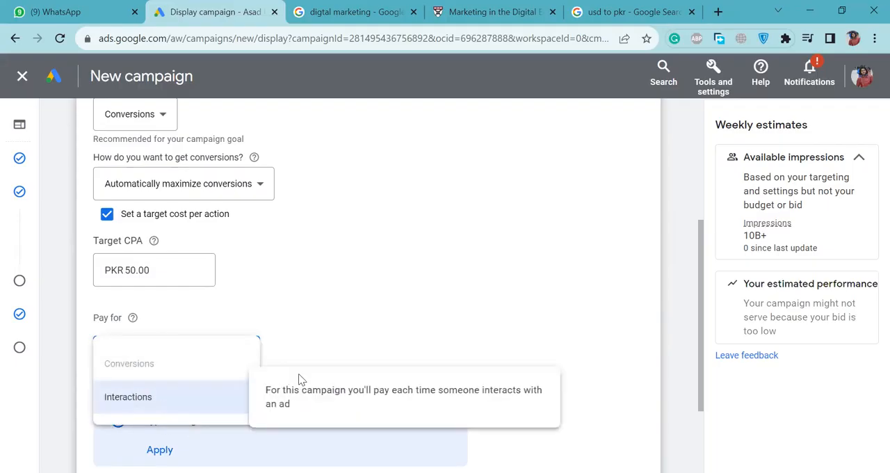
click(323, 350)
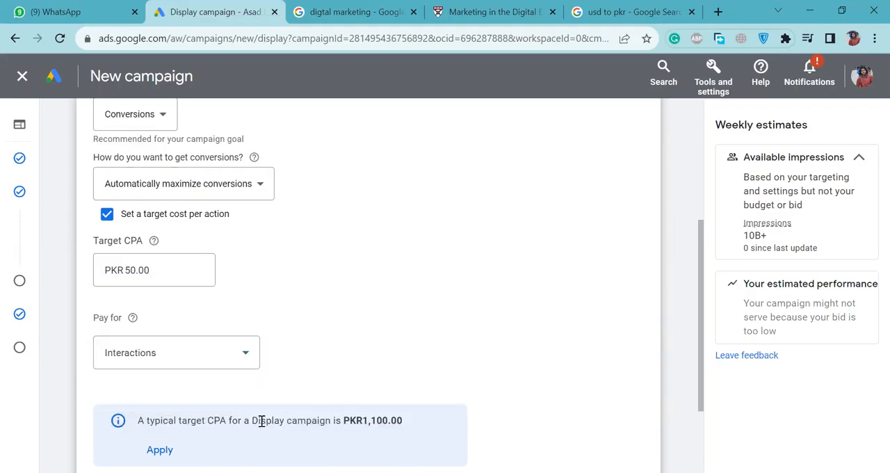
Raise the campaign's average daily budget to PKR 1,100.
triple_click(356, 420)
scroll(369, 276, up, 1)
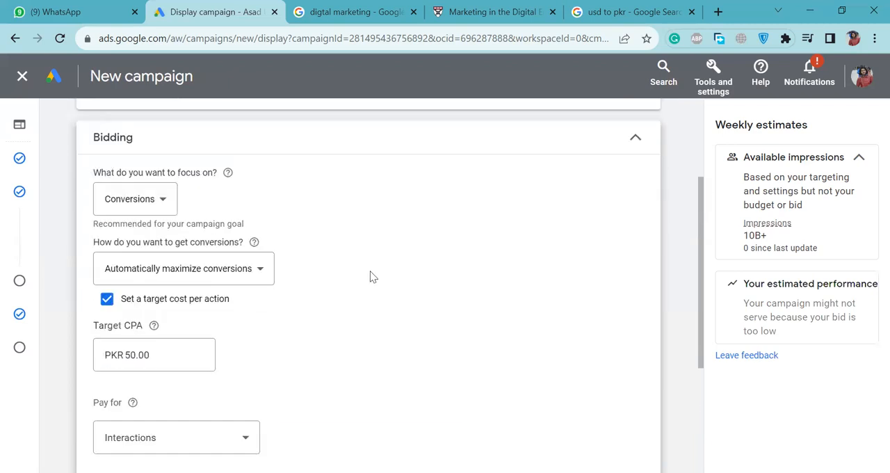
scroll(369, 276, up, 1)
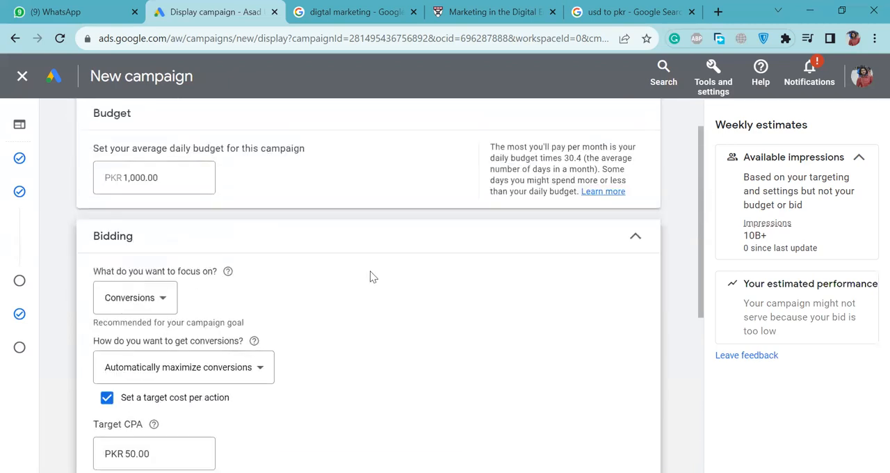
click(133, 177)
key(BackSpace)
text(1)
click(325, 265)
Apply the suggested typical target CPA of PKR 1,100 to the bidding settings.
scroll(371, 351, down, 3)
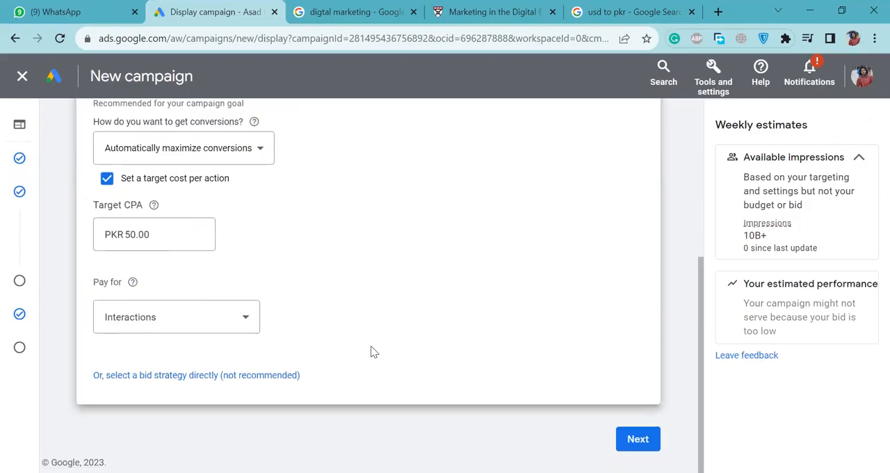
click(248, 318)
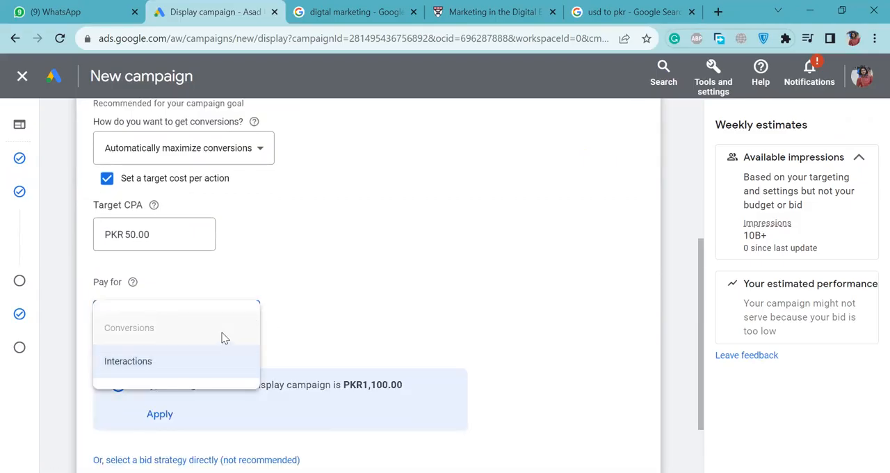
click(160, 417)
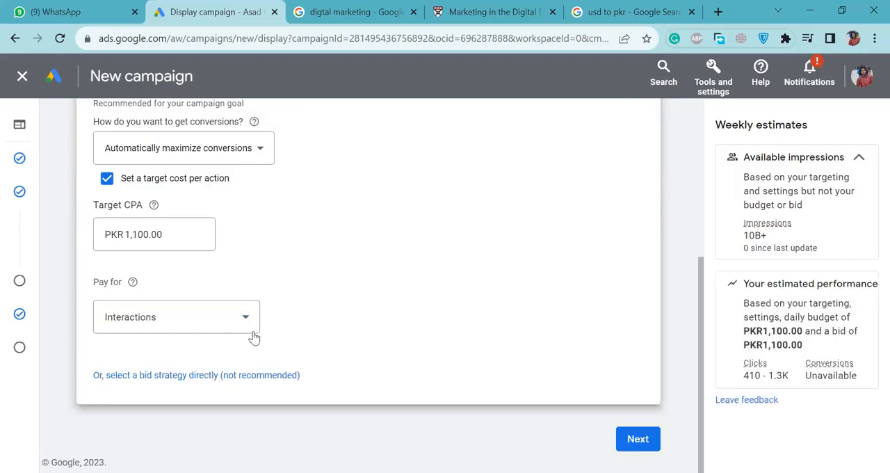
Check the account's eligibility requirements for paying for conversions instead of interactions.
click(244, 325)
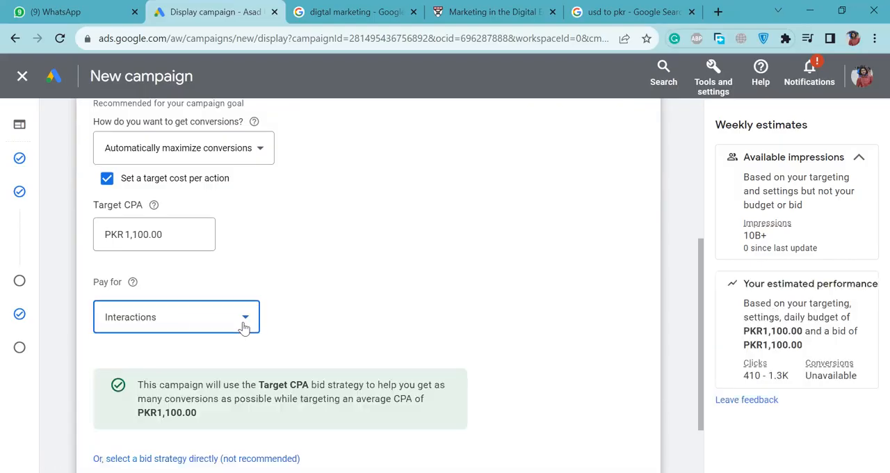
mouse_move(236, 334)
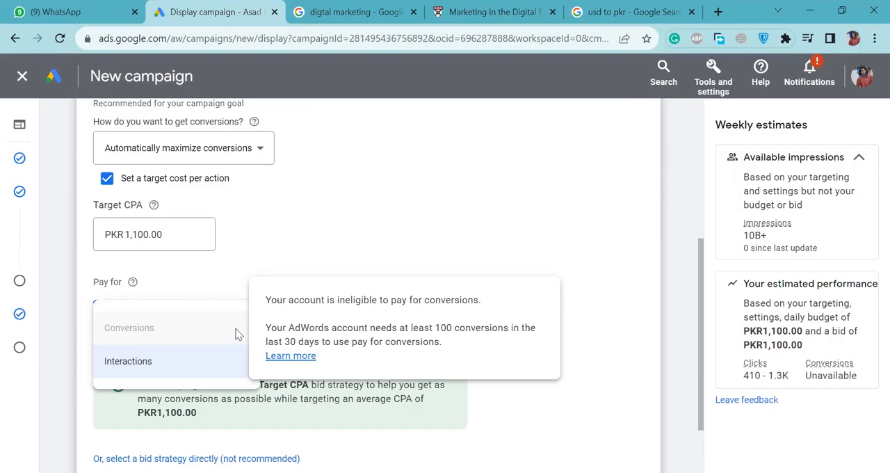
click(304, 258)
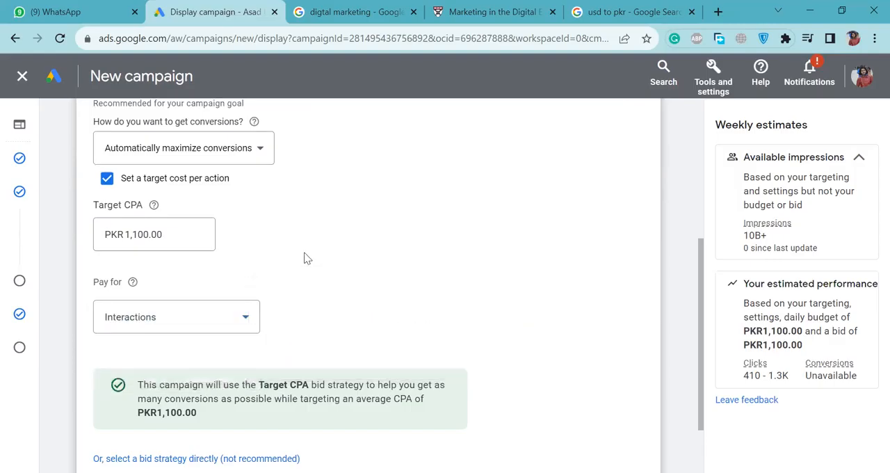
click(225, 326)
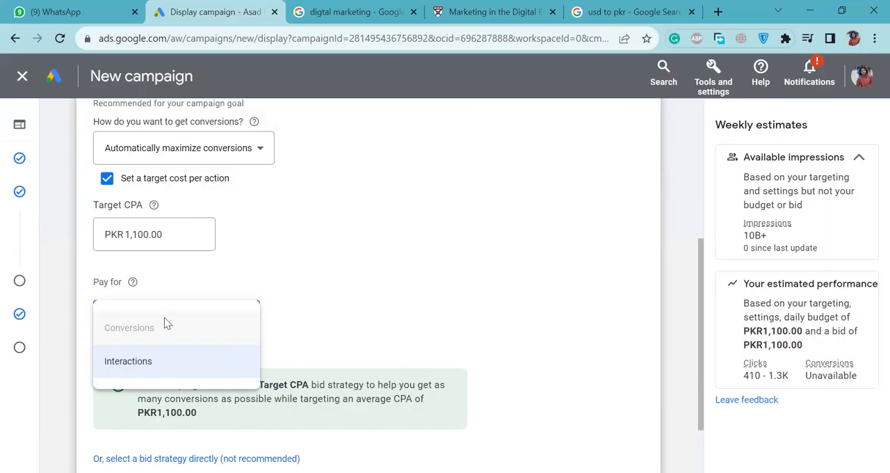
mouse_move(151, 327)
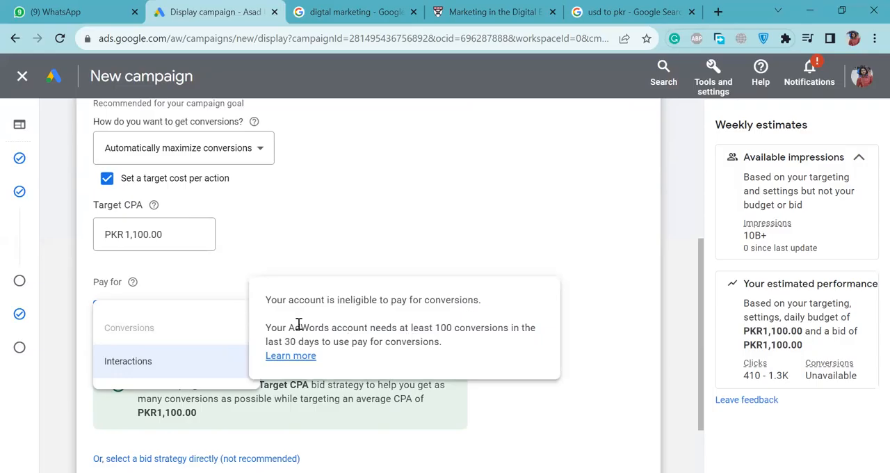
drag(287, 326, 480, 325)
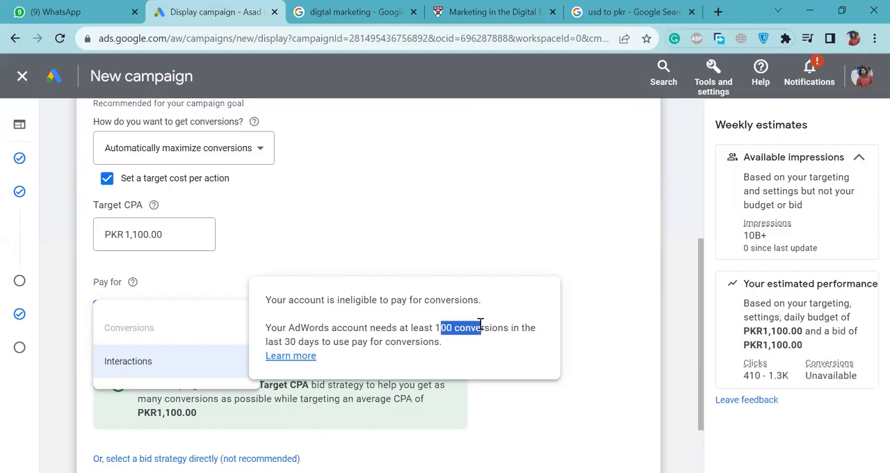
click(614, 314)
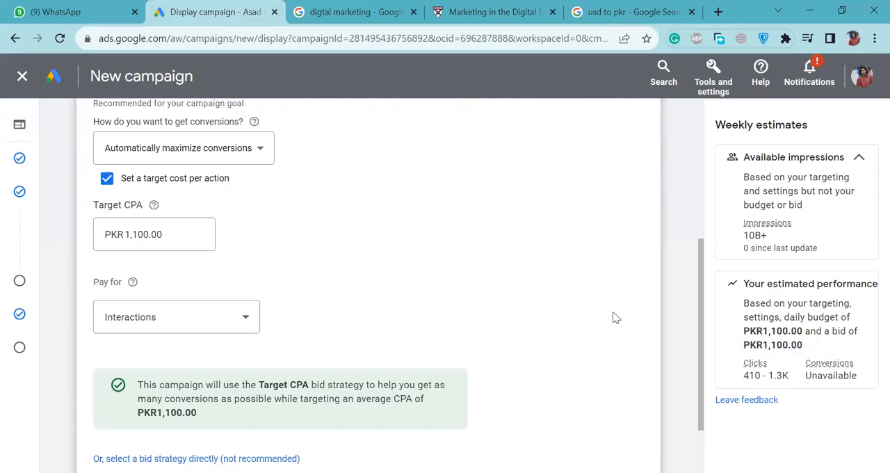
Compare the bidding settings with and without a target cost per action, and leave the target turned off.
scroll(614, 318, down, 2)
scroll(509, 282, up, 3)
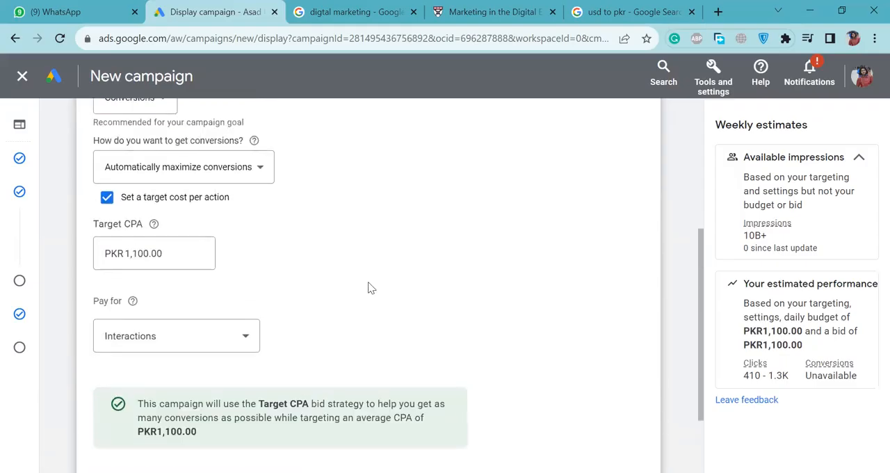
click(179, 203)
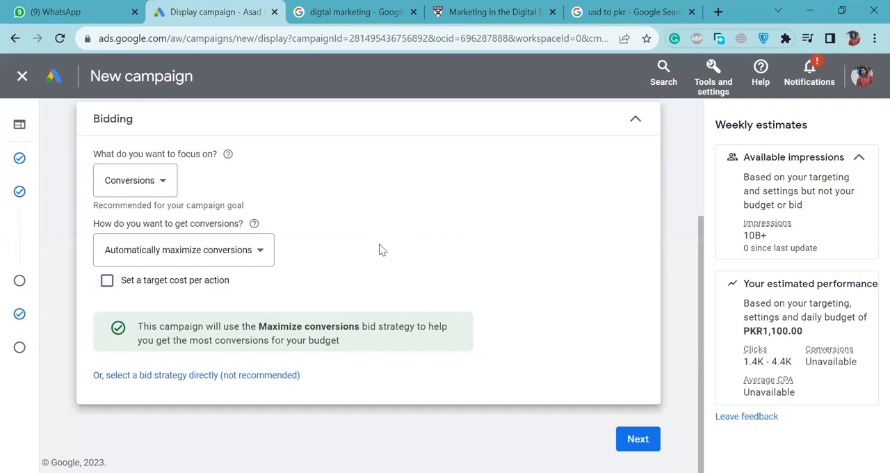
click(209, 286)
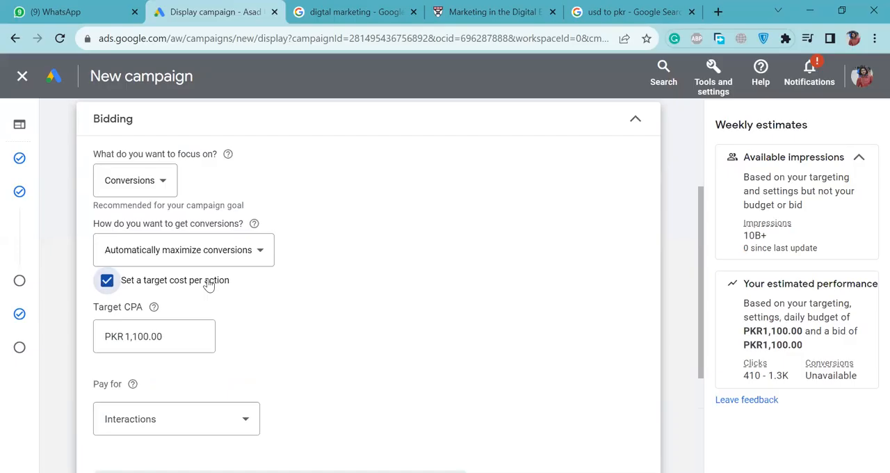
click(209, 285)
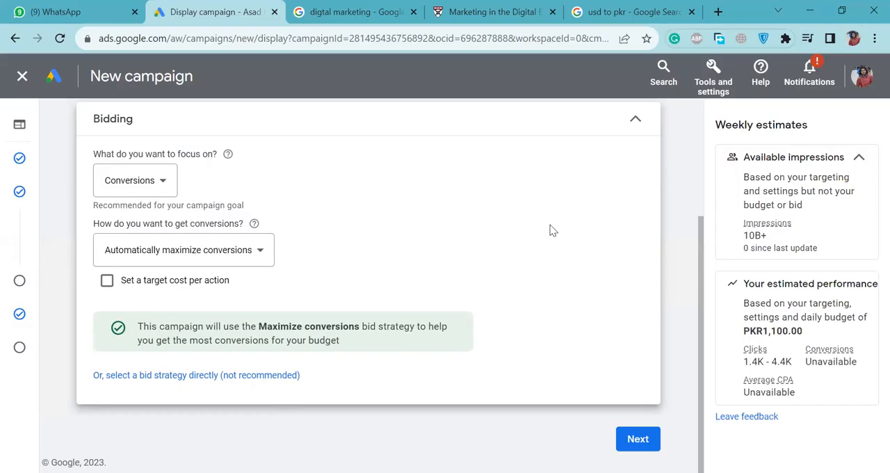
Leave the current Display campaign setup and start creating a new campaign from the account overview.
scroll(551, 230, up, 3)
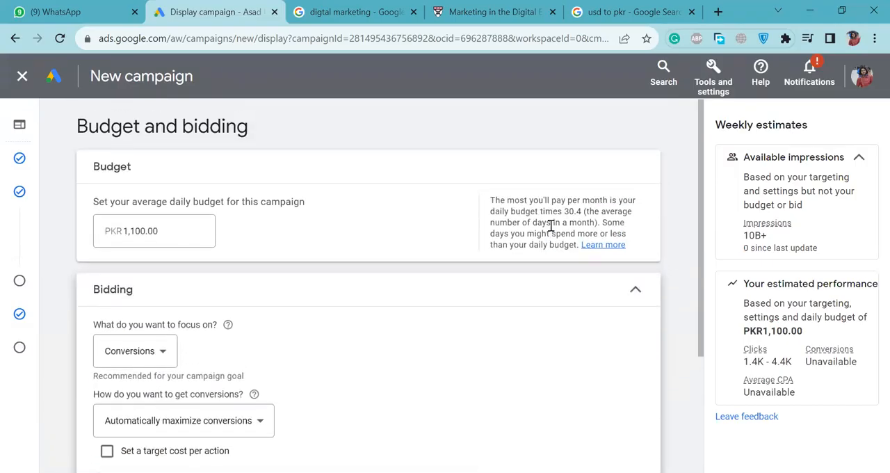
click(23, 79)
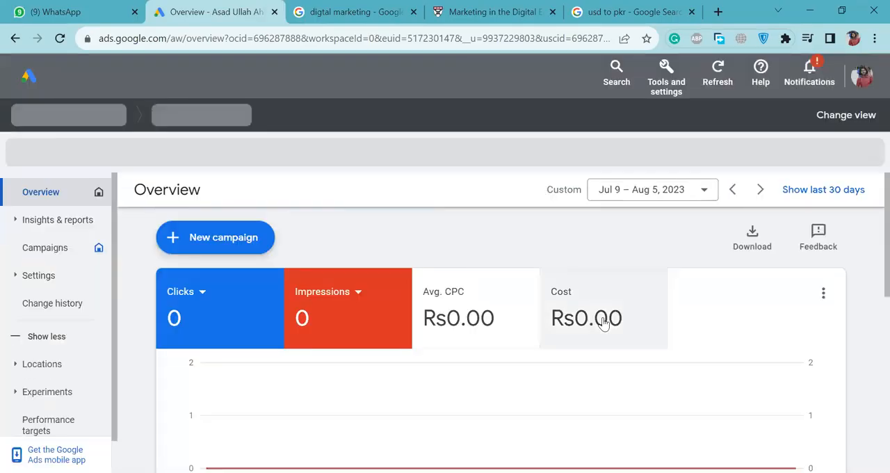
click(237, 239)
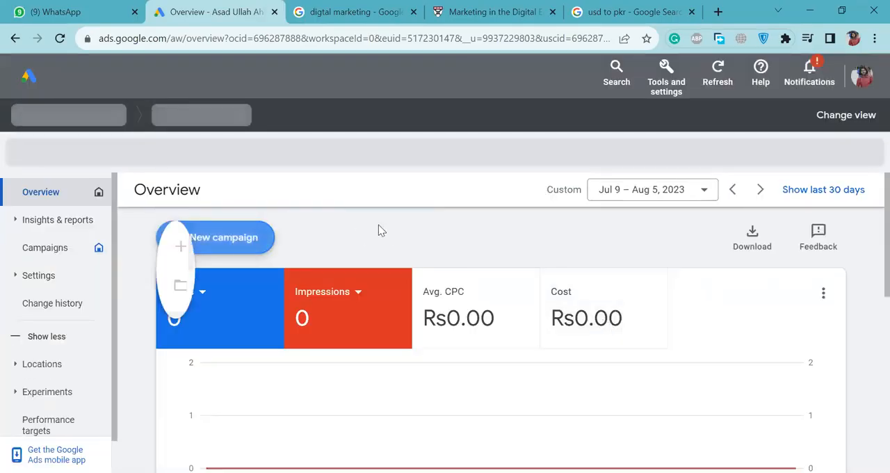
click(248, 243)
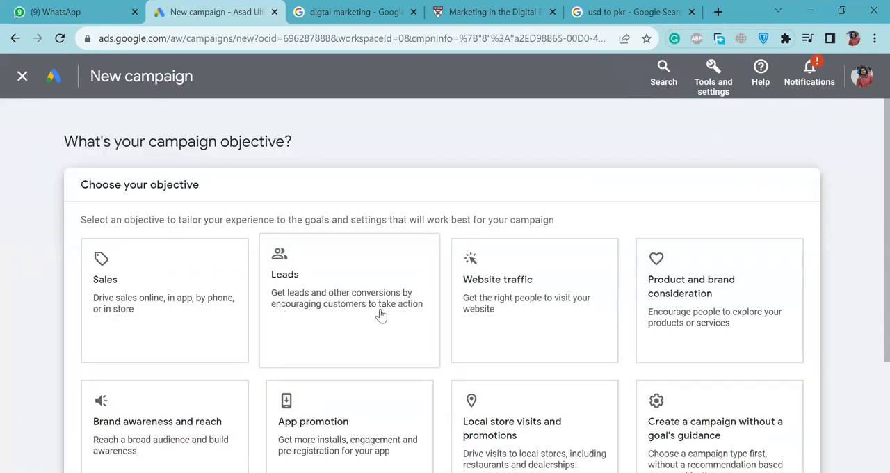
Choose Sales as the new campaign's objective and review its conversion goals.
scroll(379, 315, down, 3)
scroll(163, 216, up, 1)
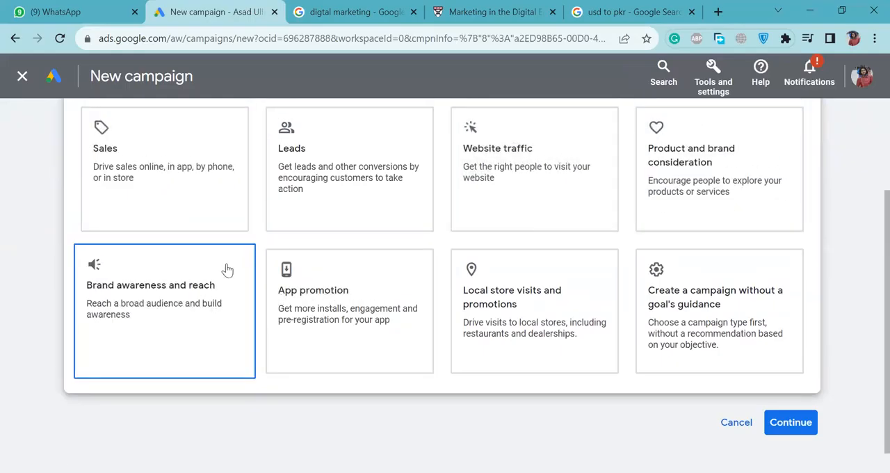
click(224, 188)
scroll(507, 223, down, 3)
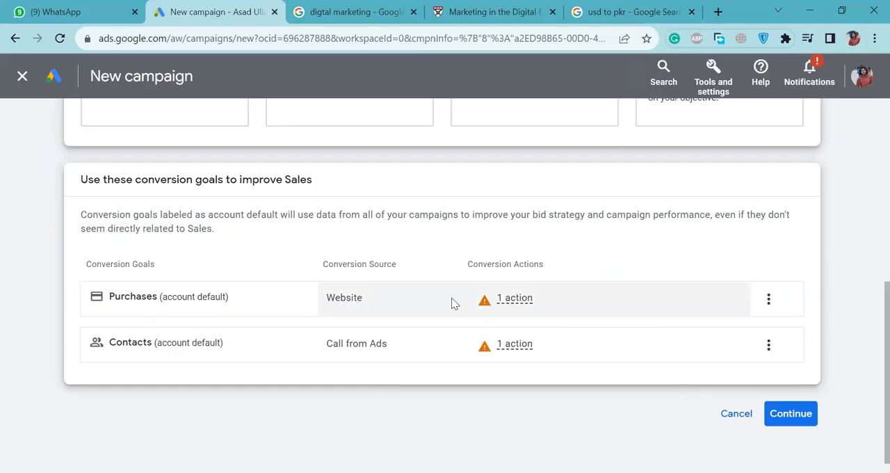
Check the conversion actions behind the Purchases and Contacts goals, and continue with these goals.
mouse_move(502, 306)
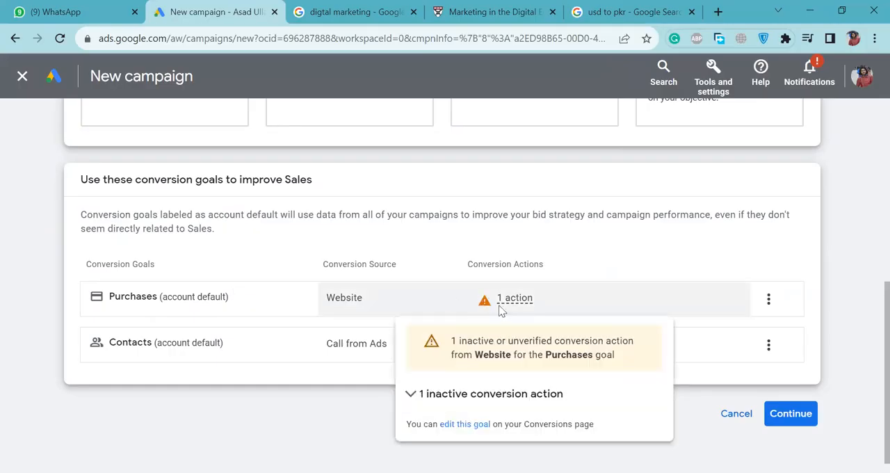
triple_click(506, 343)
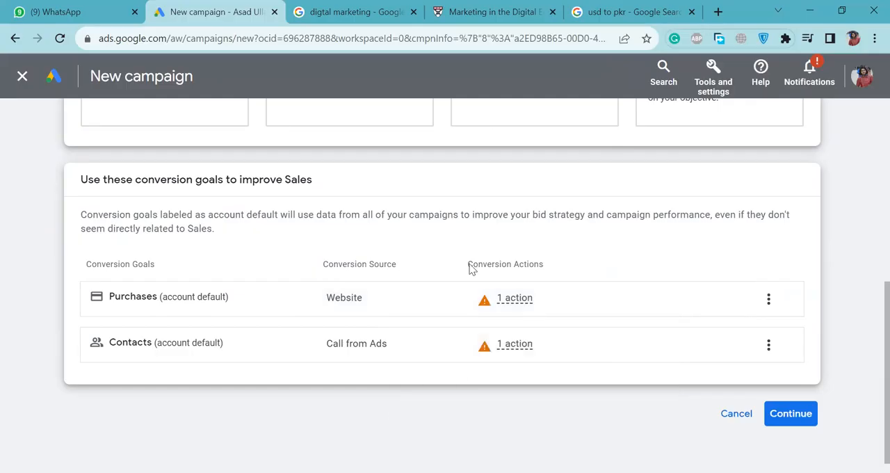
mouse_move(520, 345)
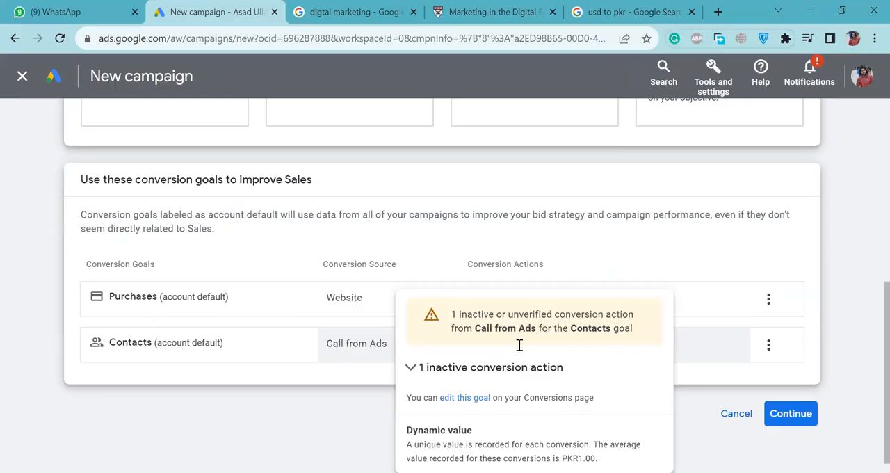
double_click(530, 264)
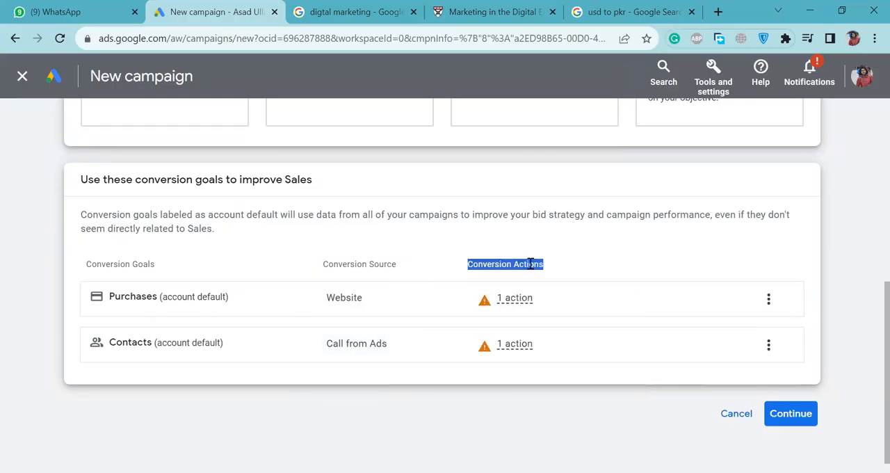
click(776, 414)
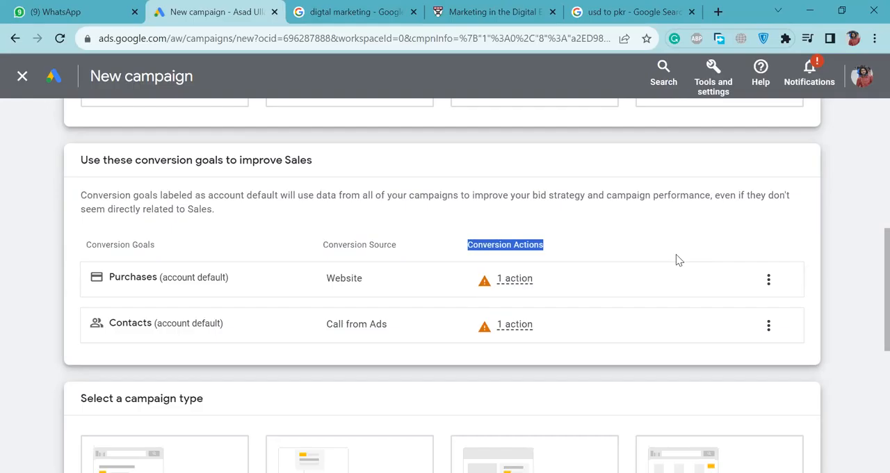
Choose Display as the campaign type.
scroll(676, 254, down, 5)
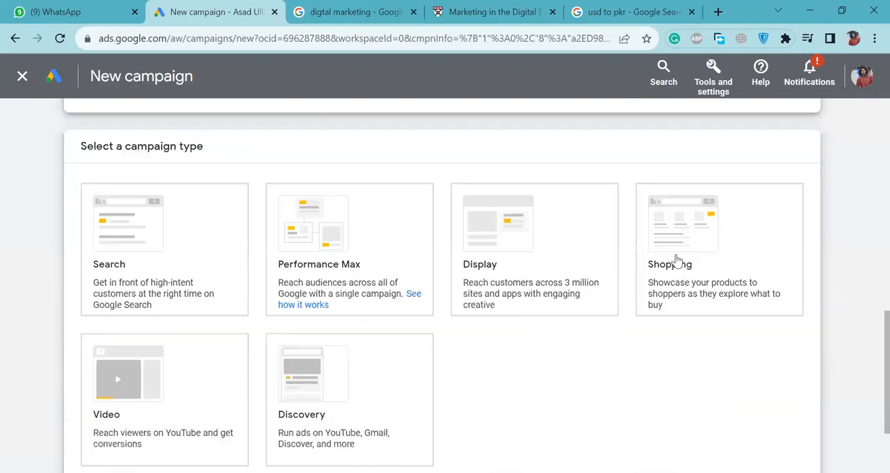
click(667, 259)
click(520, 201)
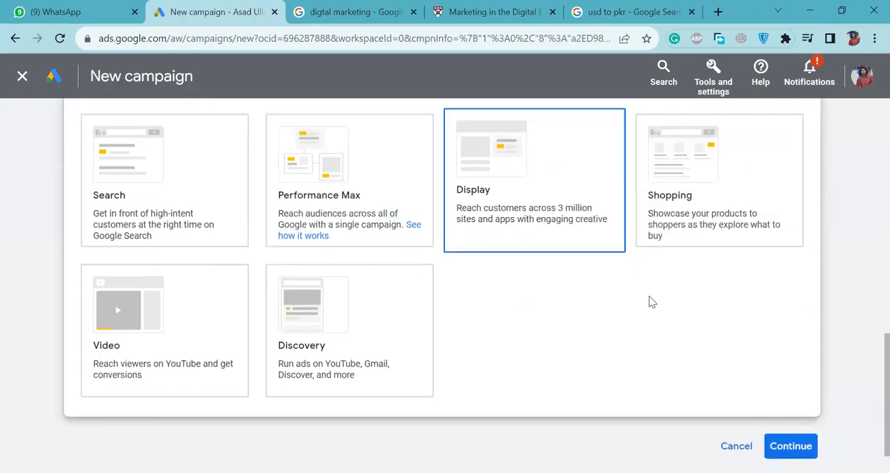
scroll(699, 396, down, 5)
click(295, 159)
text(https://)
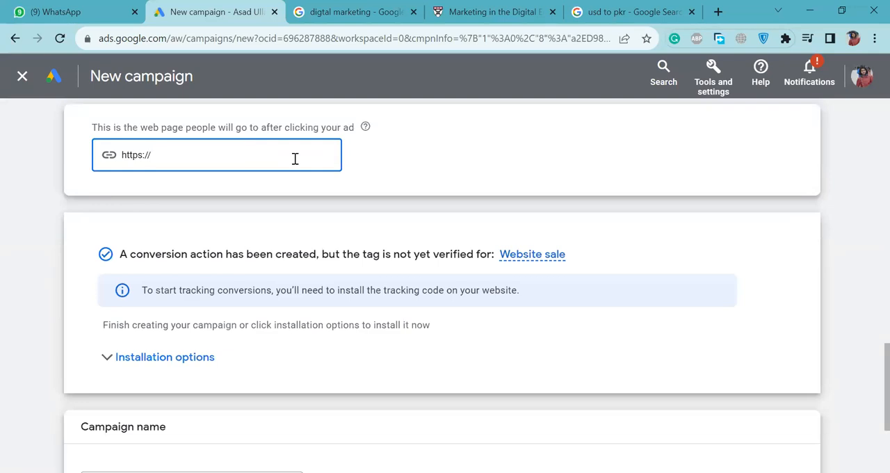
text(dankash.com/)
scroll(429, 282, down, 3)
click(788, 395)
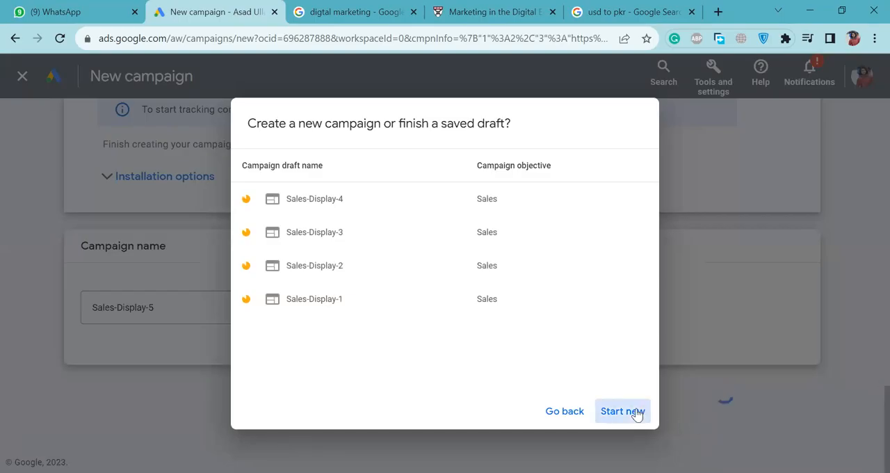
click(635, 412)
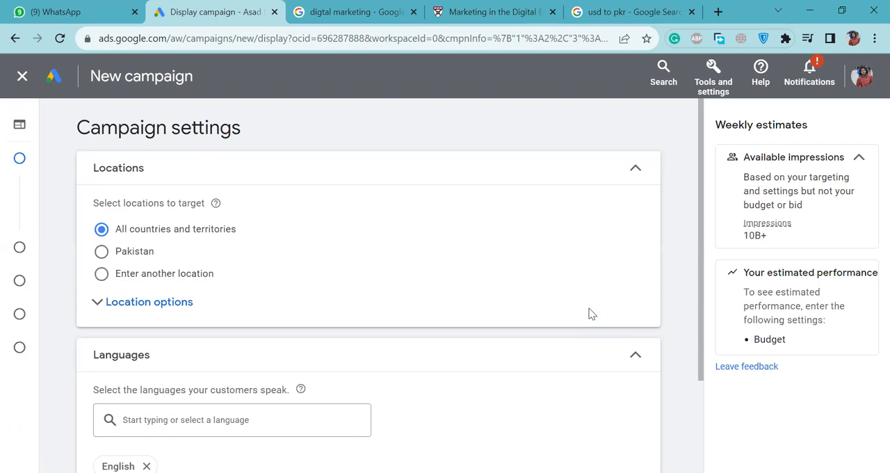
Expand the additional campaign settings below the location and language choices.
scroll(589, 314, down, 2)
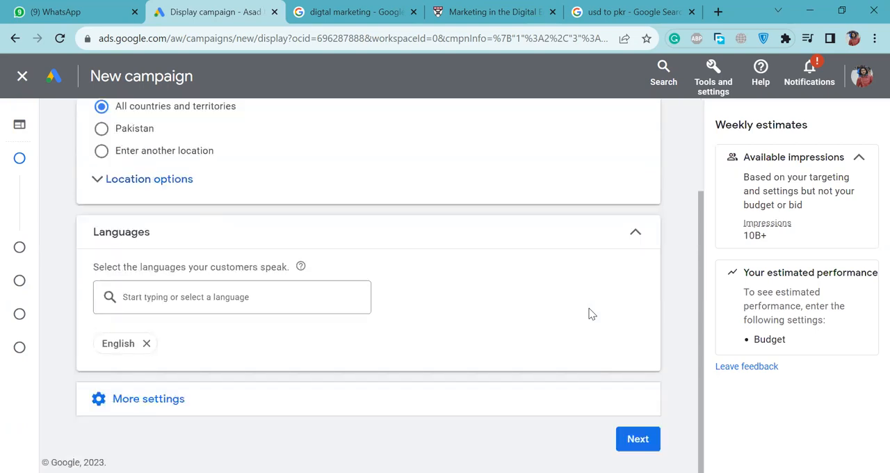
click(326, 410)
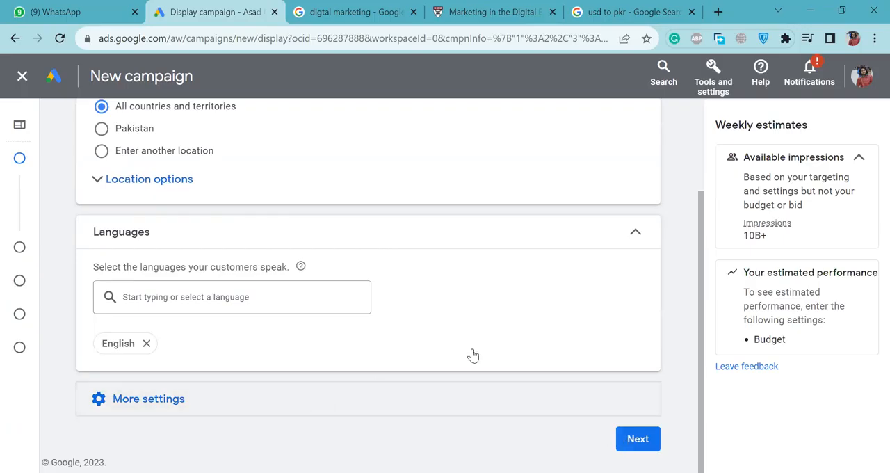
Look through the account's Shared Library tools.
click(716, 90)
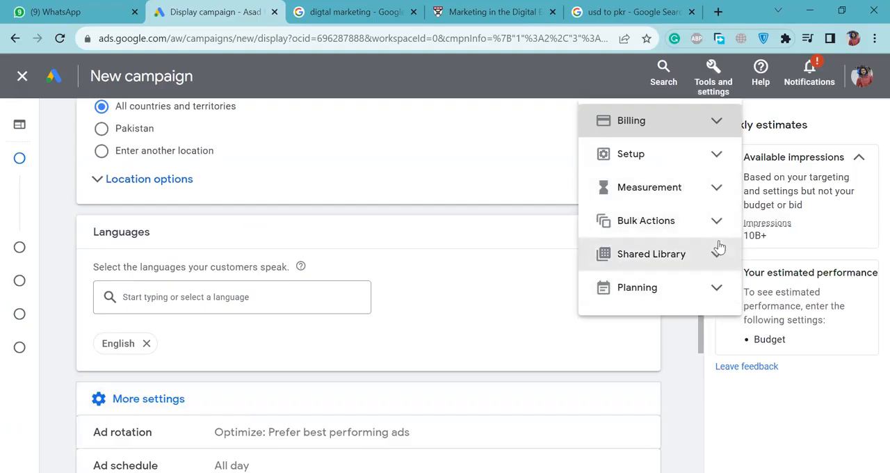
click(719, 245)
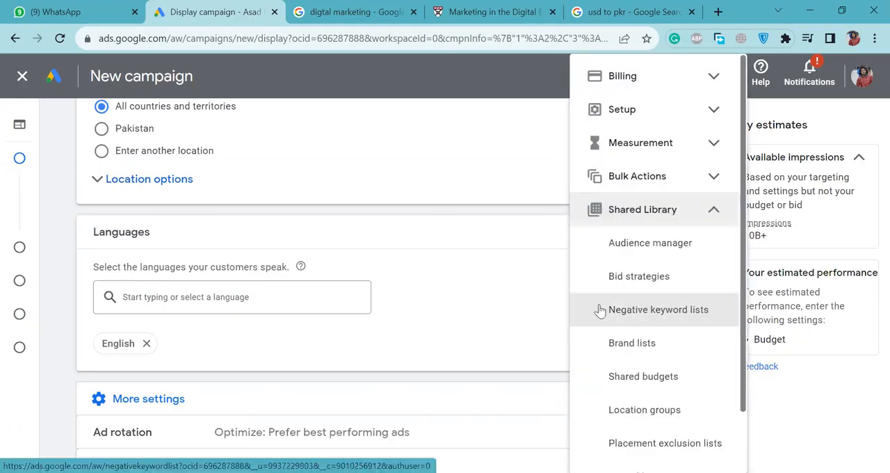
click(534, 281)
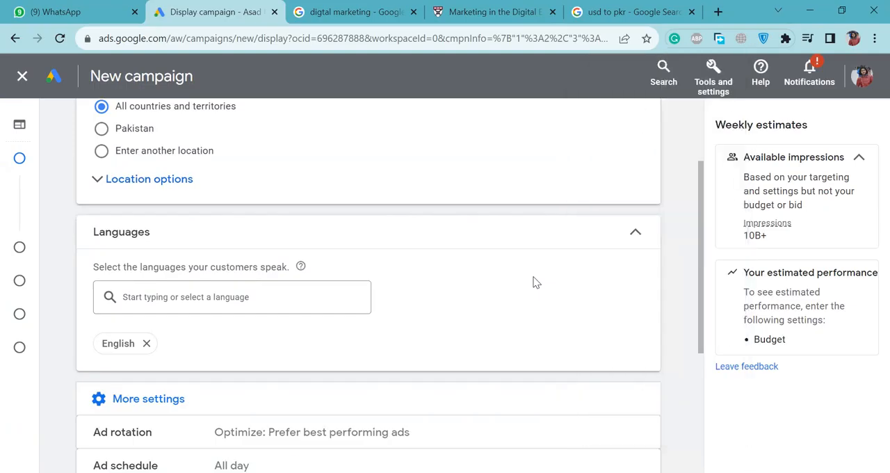
Review the ad rotation, schedule, device and URL settings, keep the defaults, and proceed to budget and bidding.
mouse_move(702, 261)
mouse_down()
mouse_move(711, 341)
mouse_move(701, 268)
mouse_up()
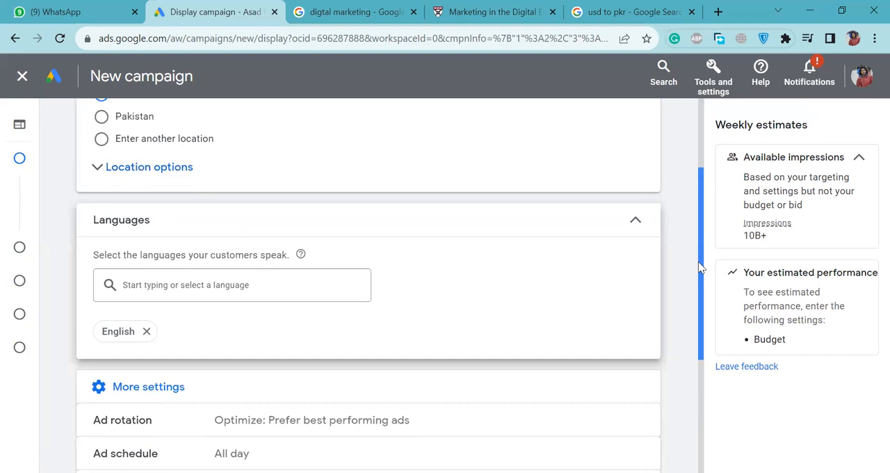
drag(701, 267, 700, 296)
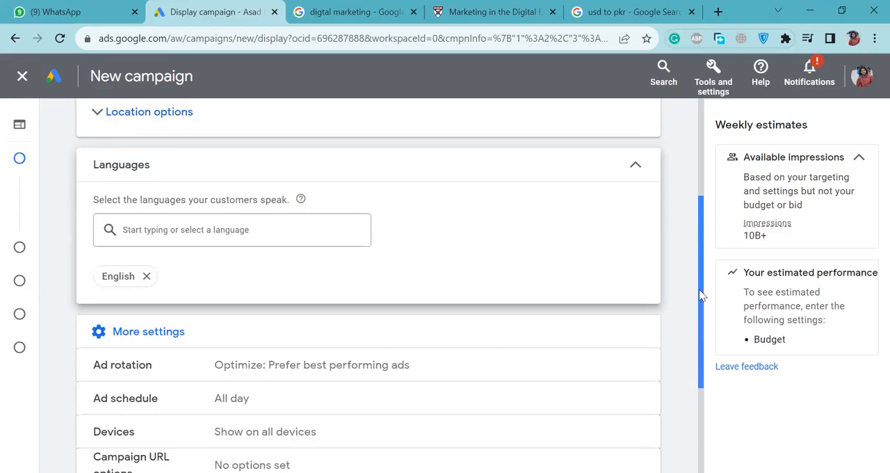
drag(700, 295, 705, 398)
click(641, 442)
Set the average daily budget to PKR 1000, keep the conversion-focused bidding, and proceed to targeting.
drag(701, 309, 706, 339)
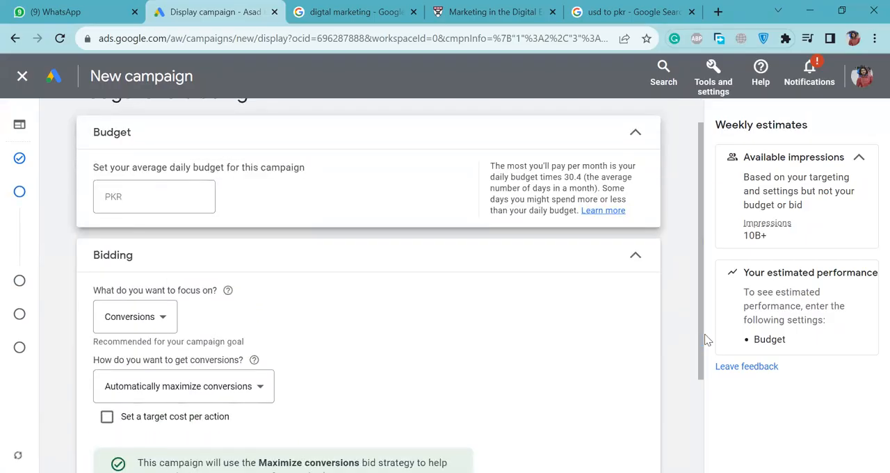
click(185, 197)
text(1000)
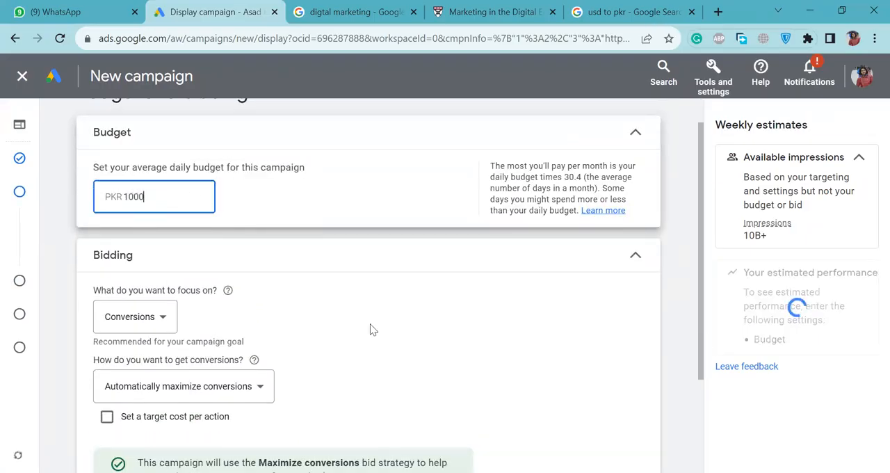
scroll(371, 330, down, 2)
click(636, 439)
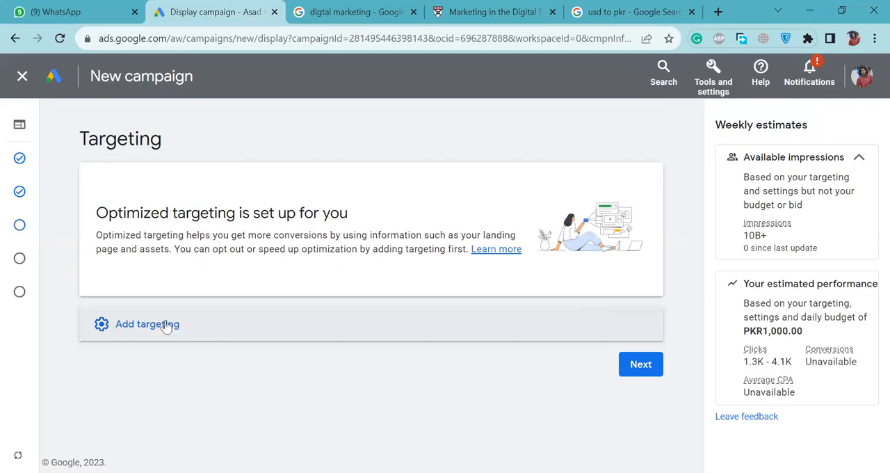
Add audience segment targeting to the campaign and look through the suggested segments.
click(334, 317)
click(442, 293)
click(473, 337)
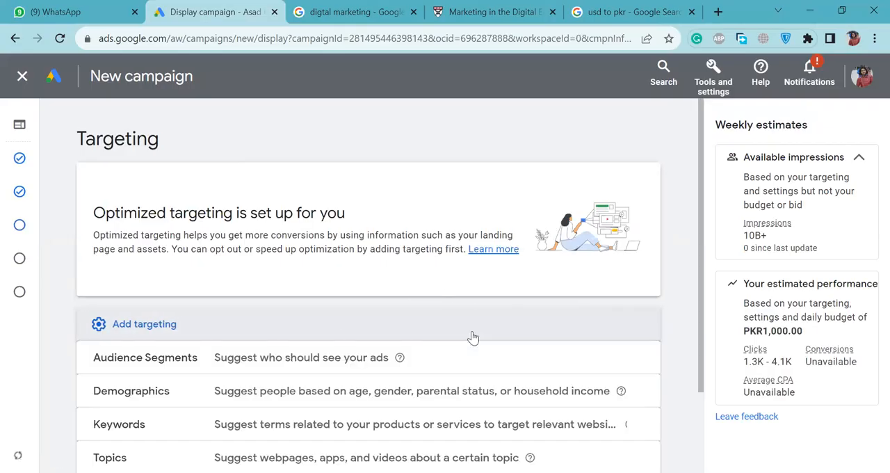
scroll(473, 338, down, 2)
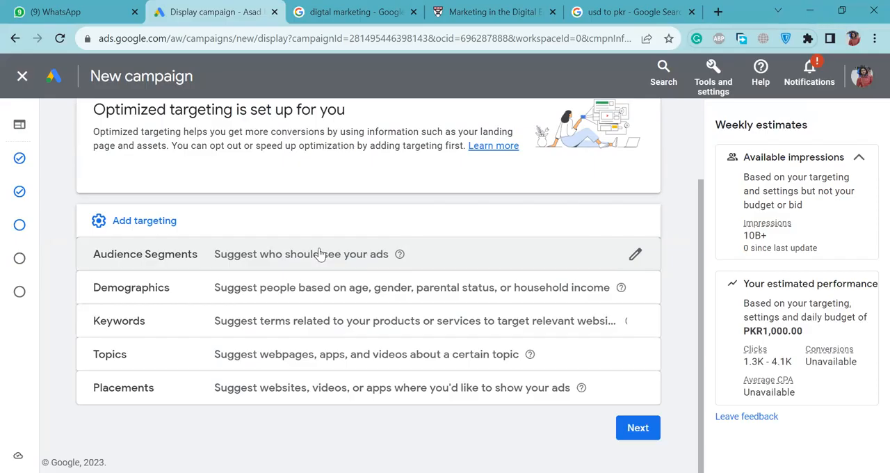
click(634, 255)
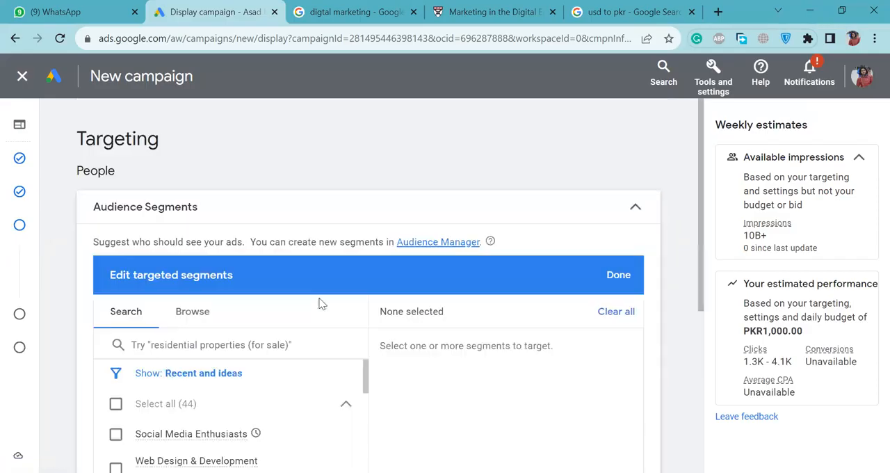
scroll(318, 302, down, 3)
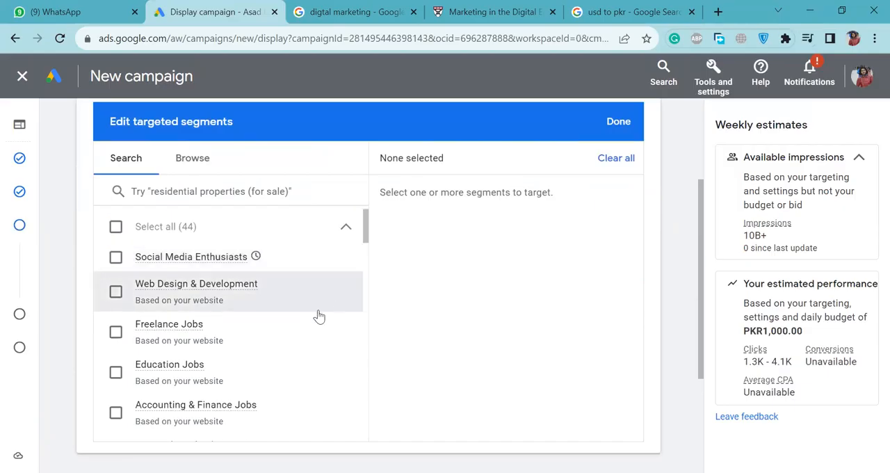
scroll(318, 313, up, 3)
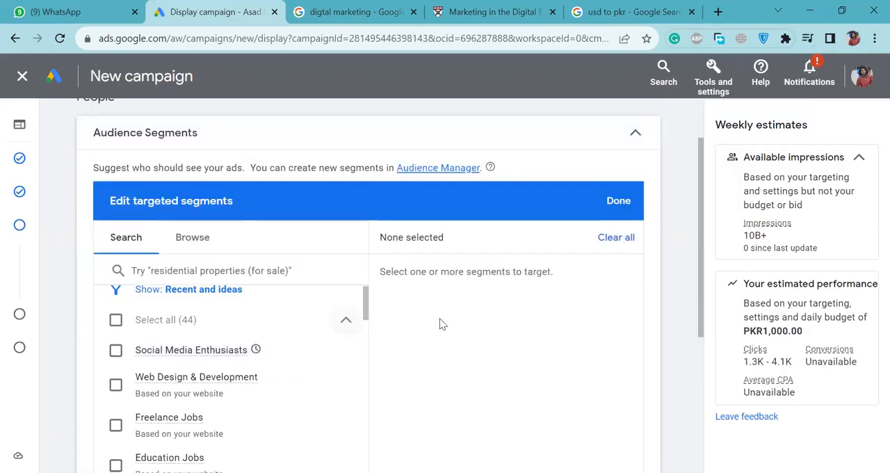
scroll(439, 324, down, 2)
scroll(246, 233, down, 1)
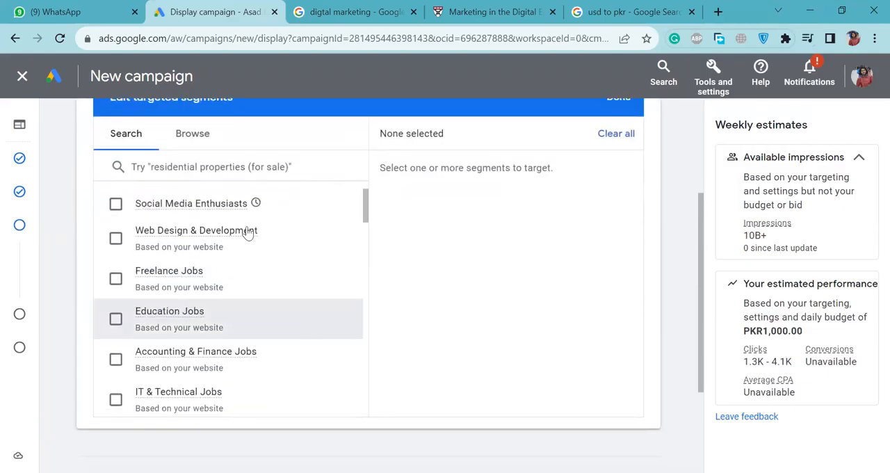
Search the audience segments for "digital marketing" and look through the matching segments.
click(186, 166)
text(digi)
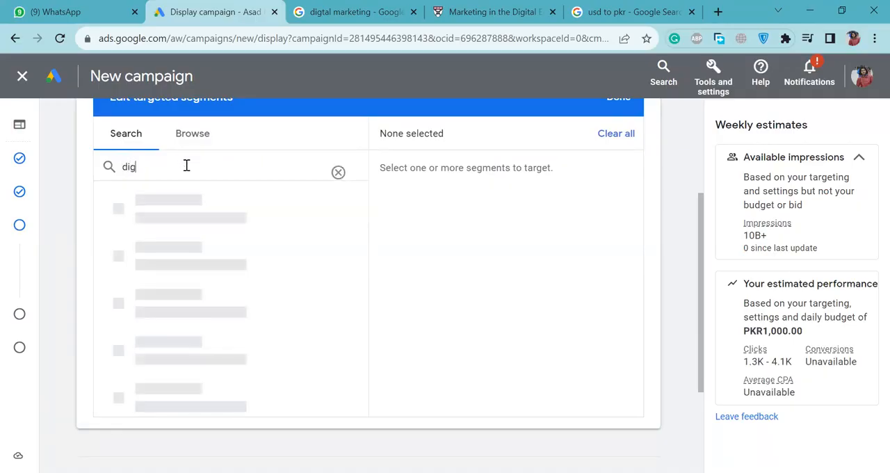
text(tal )
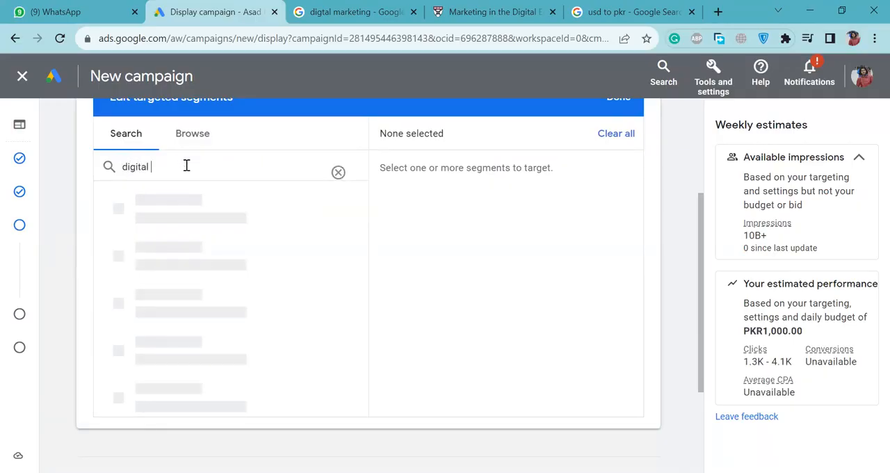
text(marketi)
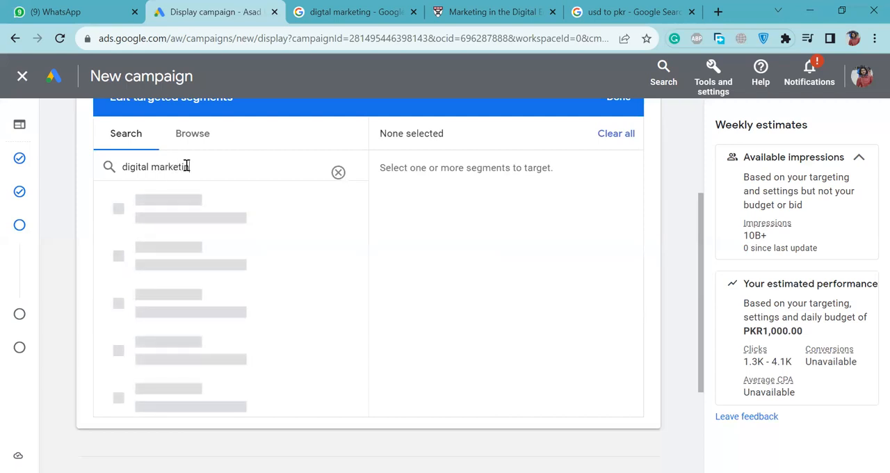
text(ng)
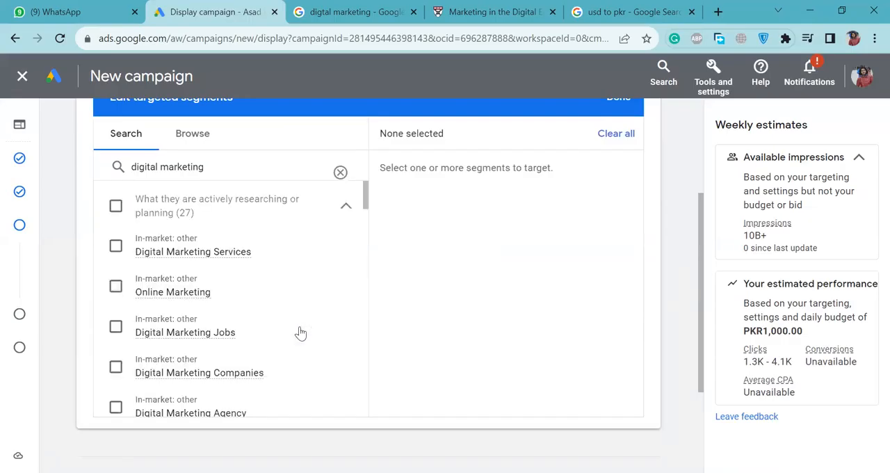
scroll(298, 334, down, 1)
scroll(300, 334, down, 3)
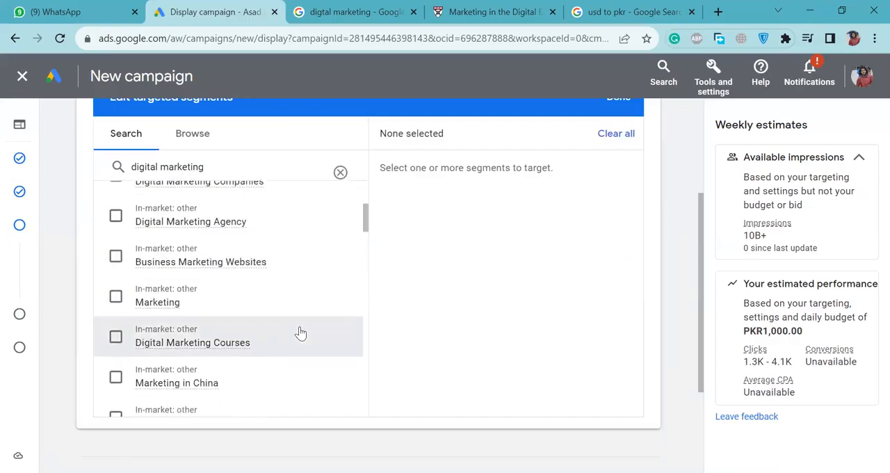
scroll(300, 333, down, 3)
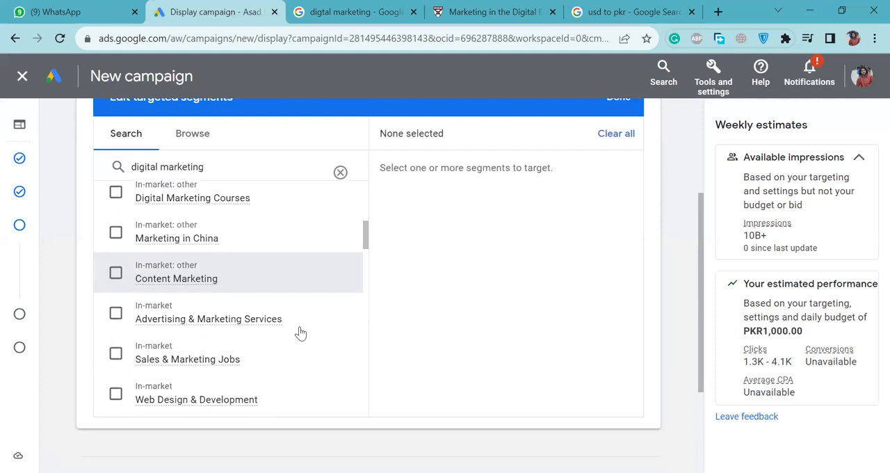
scroll(300, 334, down, 10)
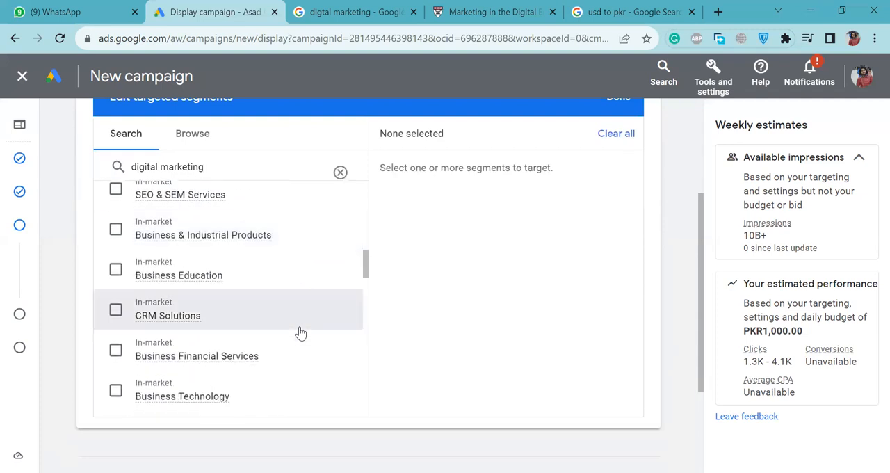
scroll(301, 334, down, 6)
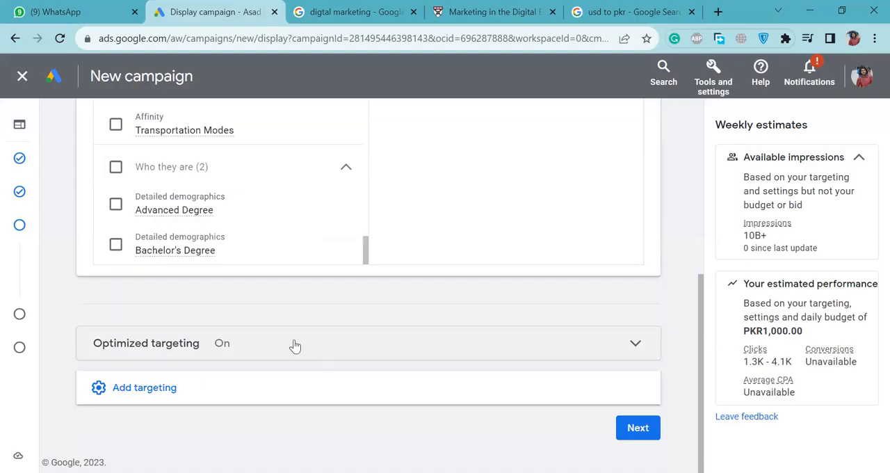
Add demographics targeting to the campaign and review its gender, age, parental status and household income options.
click(294, 346)
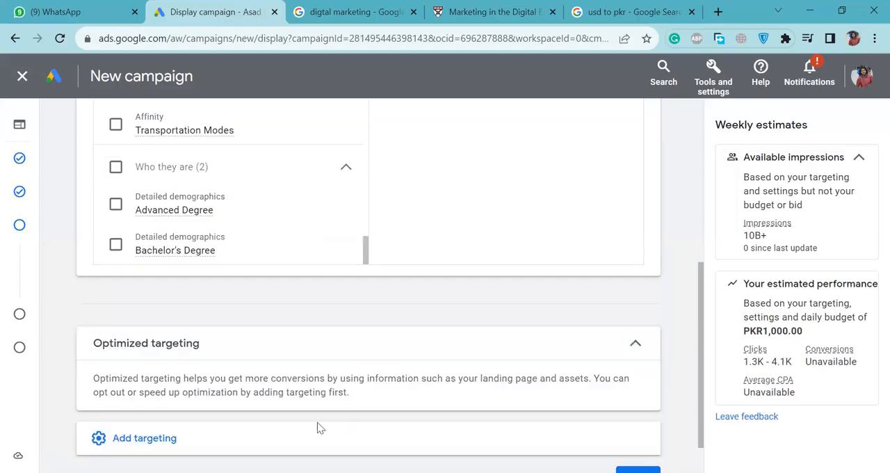
click(298, 438)
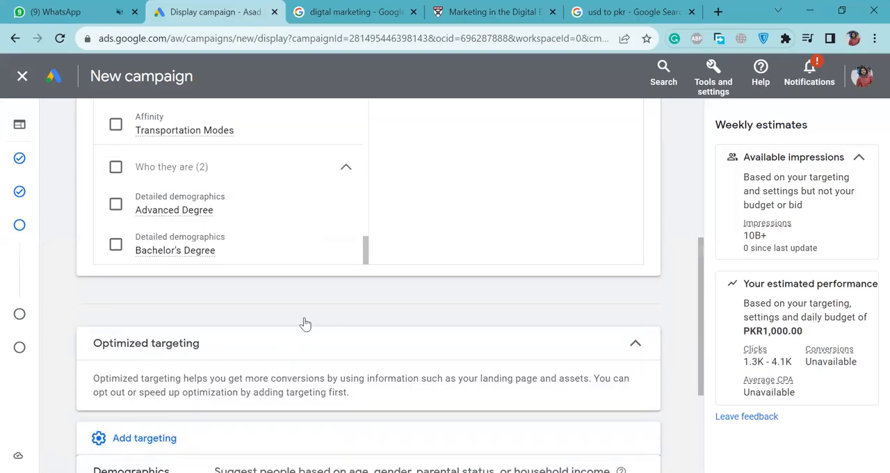
scroll(313, 319, down, 3)
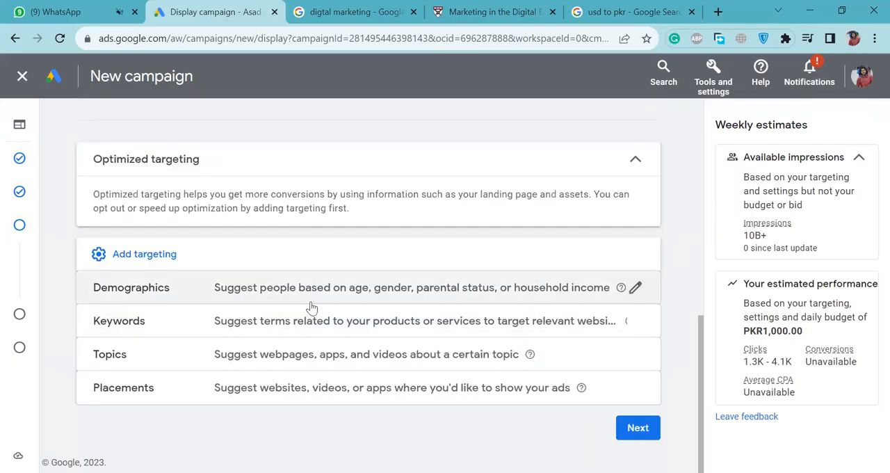
click(635, 289)
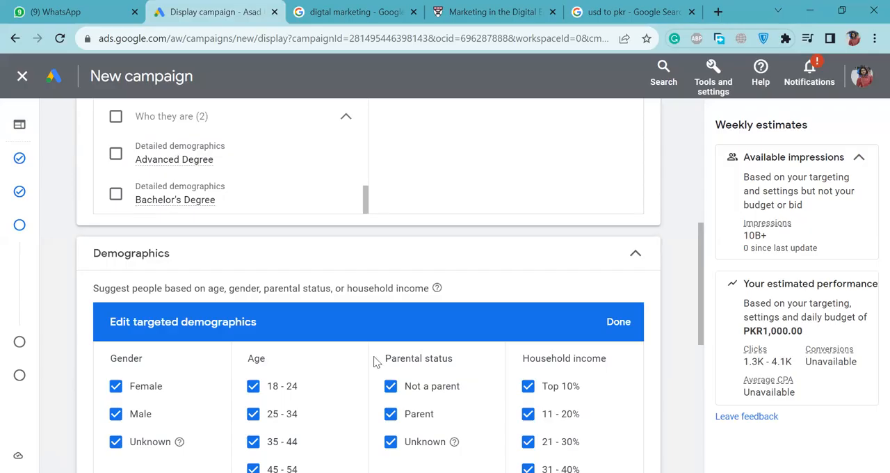
scroll(331, 401, down, 1)
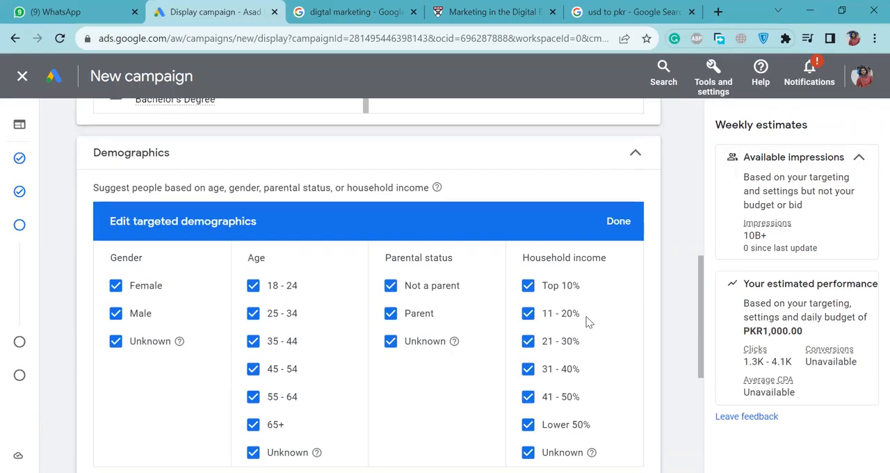
scroll(586, 321, down, 2)
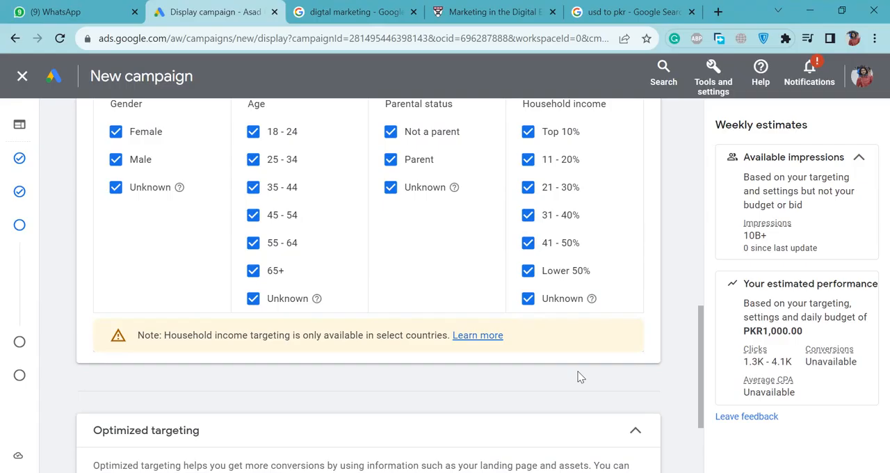
scroll(581, 376, down, 3)
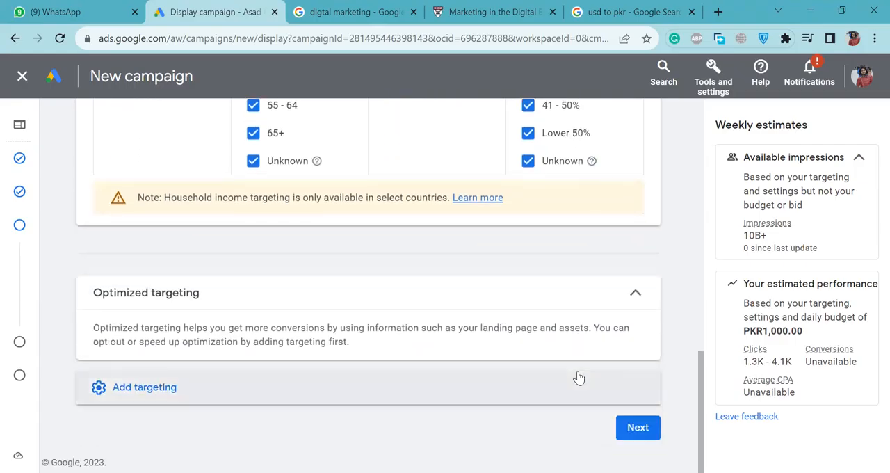
scroll(595, 205, up, 5)
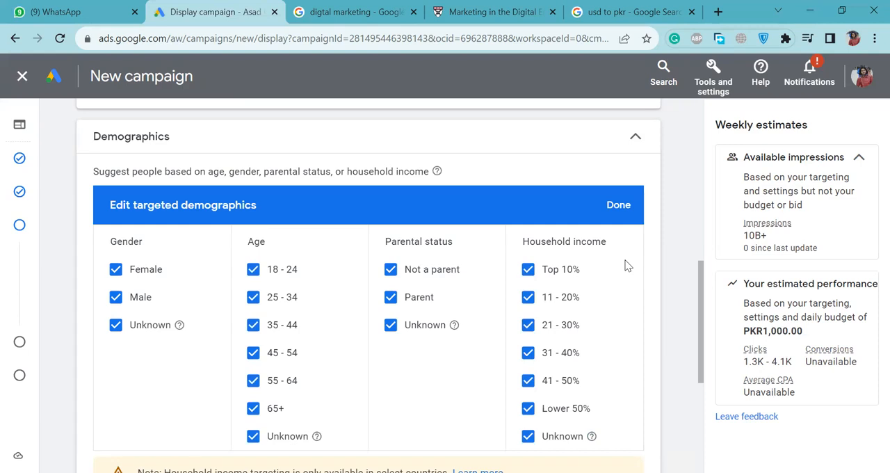
scroll(626, 265, down, 4)
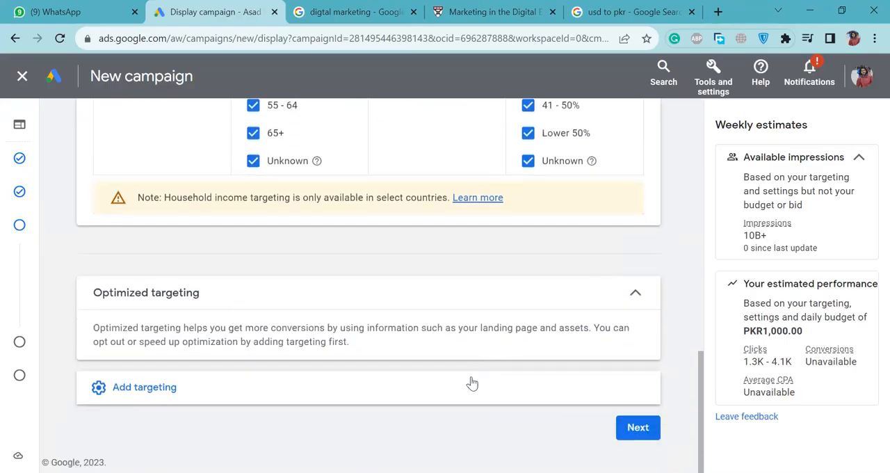
Look over the other targeting types that can be added and return to the demographics options.
click(472, 384)
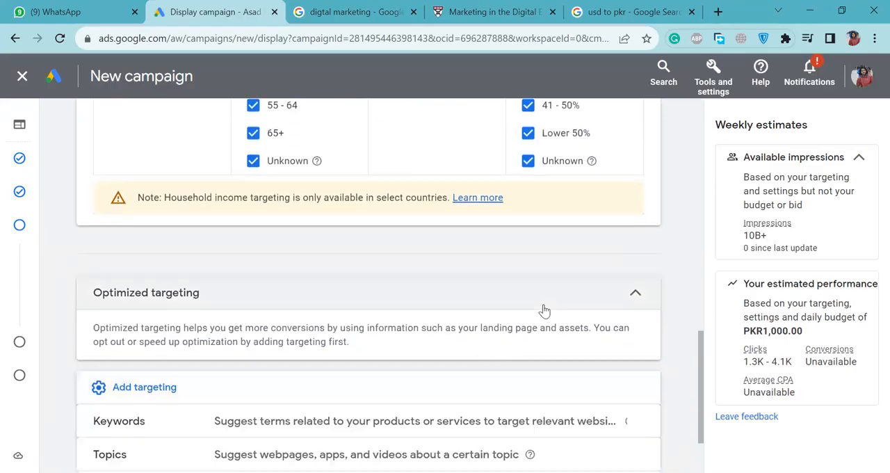
scroll(544, 310, down, 2)
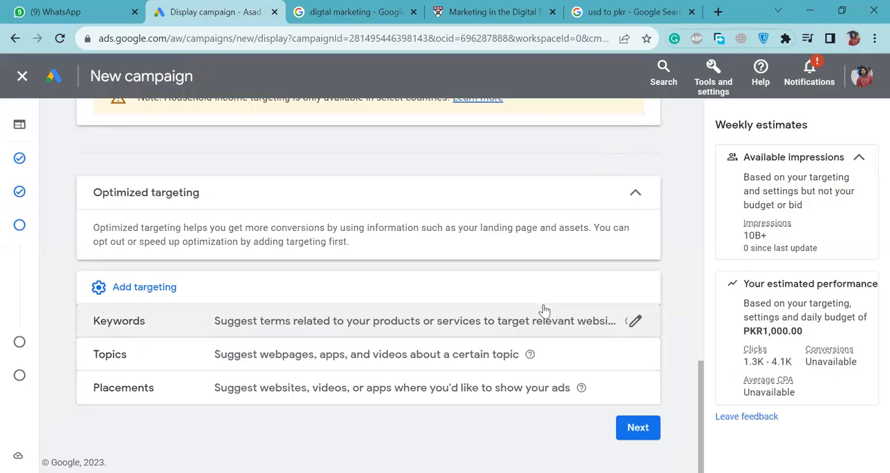
scroll(672, 183, up, 4)
right_click(671, 183)
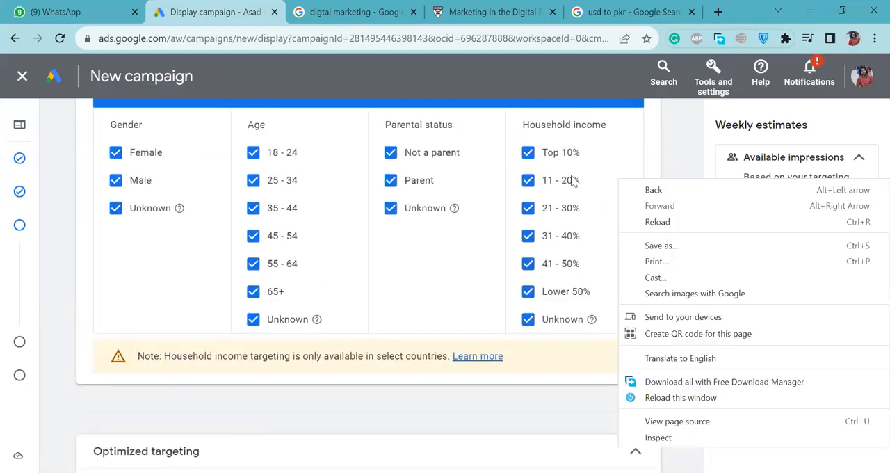
click(683, 153)
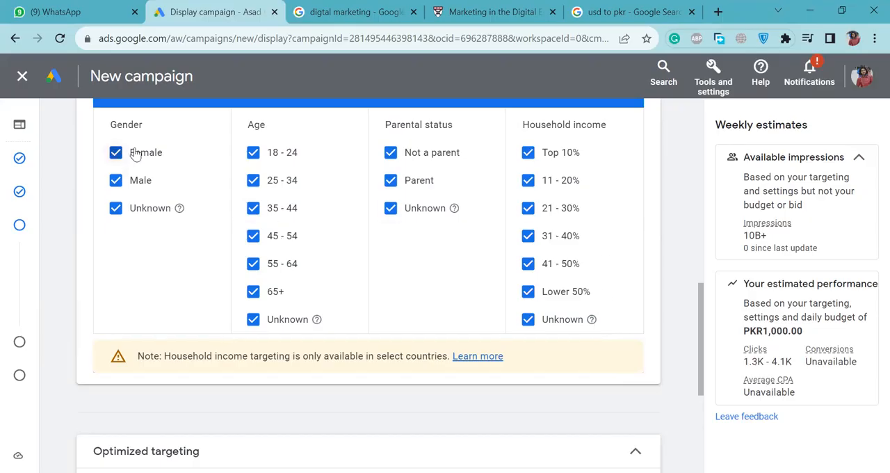
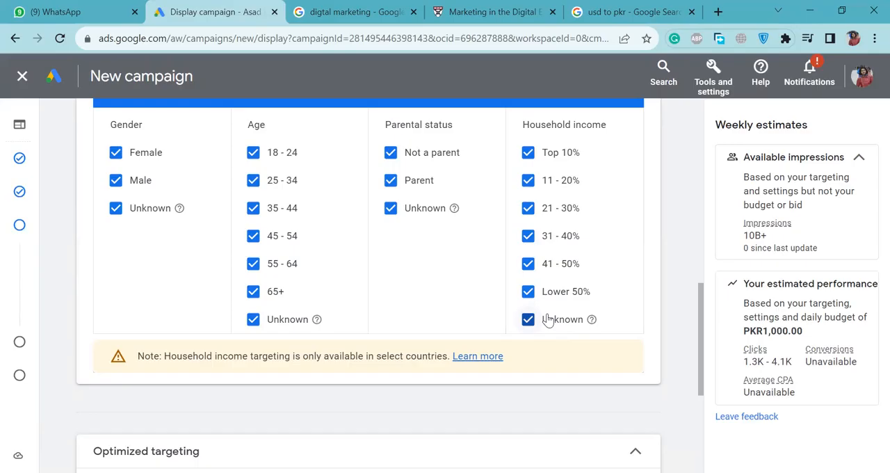
Restrict the household income targeting to Unknown only, clearing every income bracket, and check the effect on the estimated clicks.
click(547, 319)
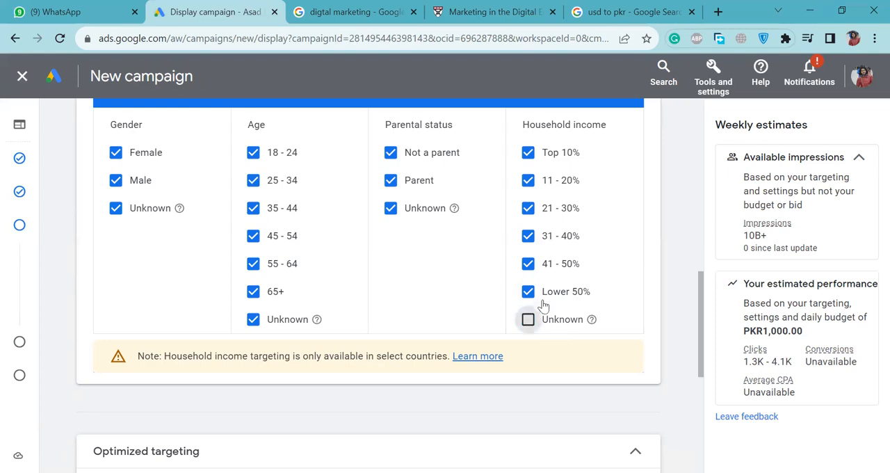
click(544, 292)
click(544, 268)
click(535, 236)
click(533, 209)
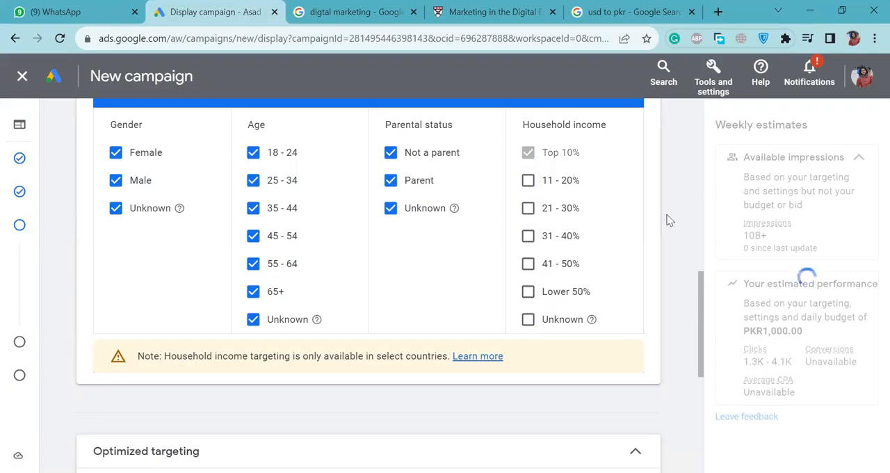
mouse_move(523, 151)
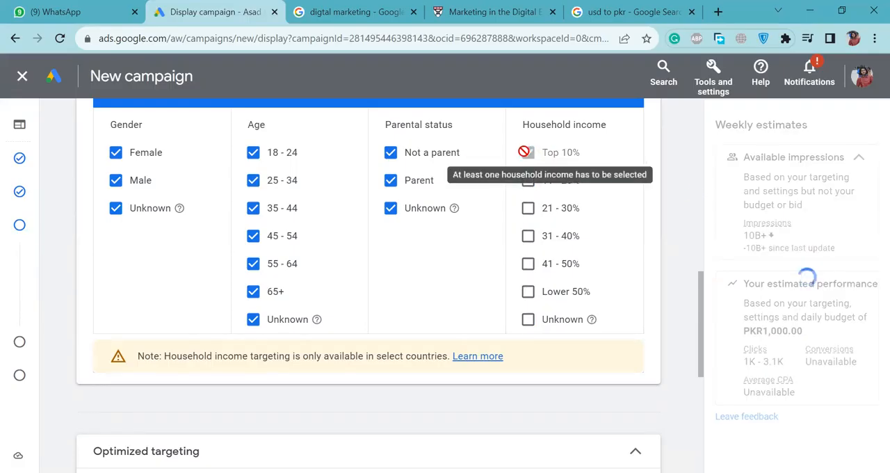
double_click(528, 176)
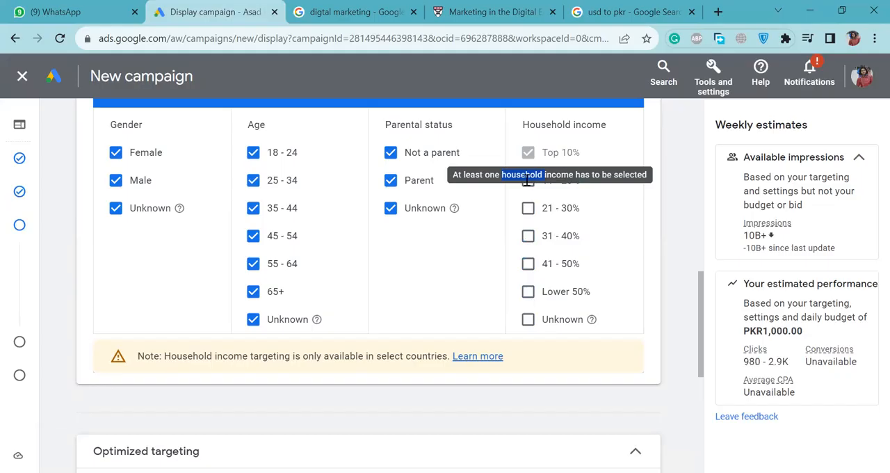
click(527, 319)
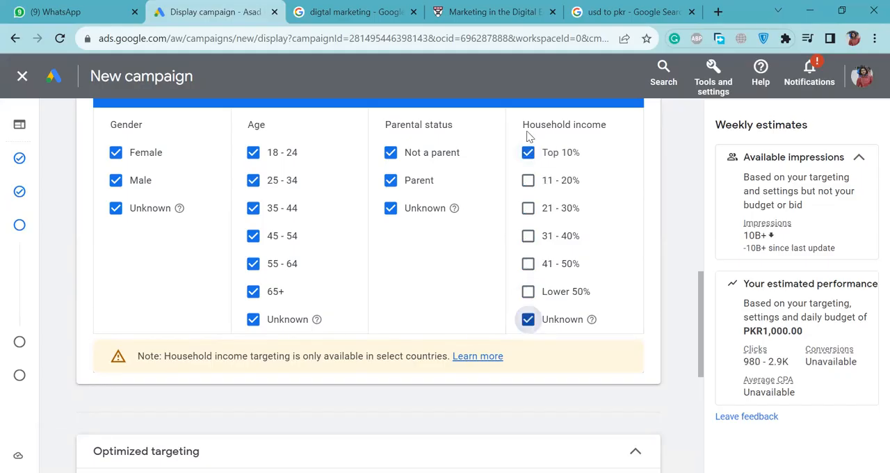
click(527, 152)
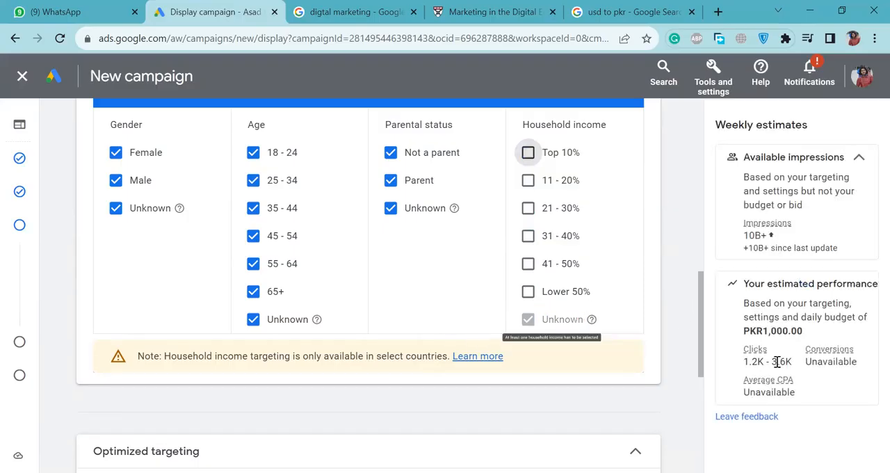
double_click(779, 360)
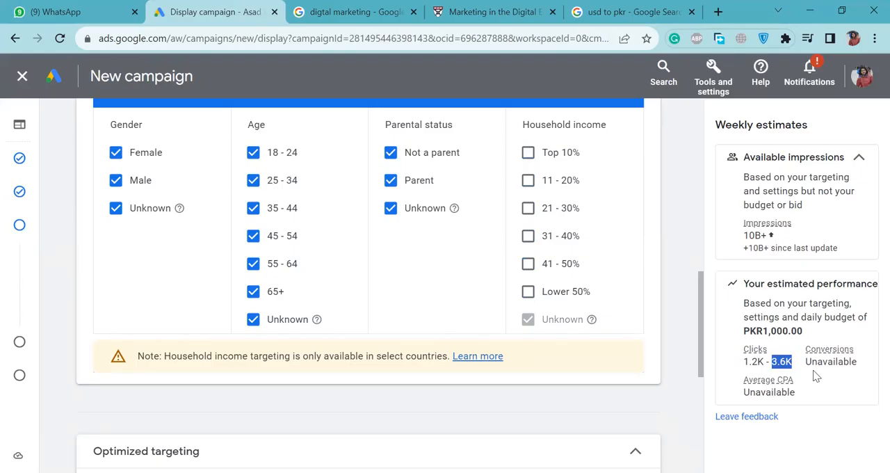
scroll(681, 366, down, 2)
scroll(682, 367, down, 3)
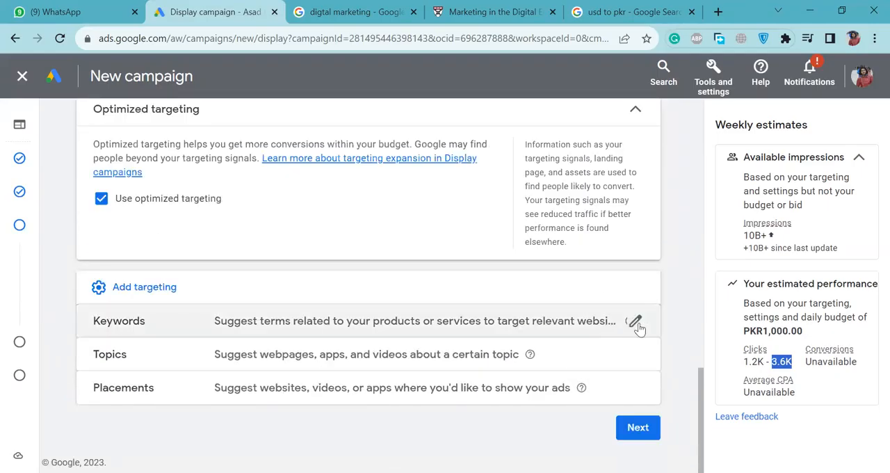
click(634, 321)
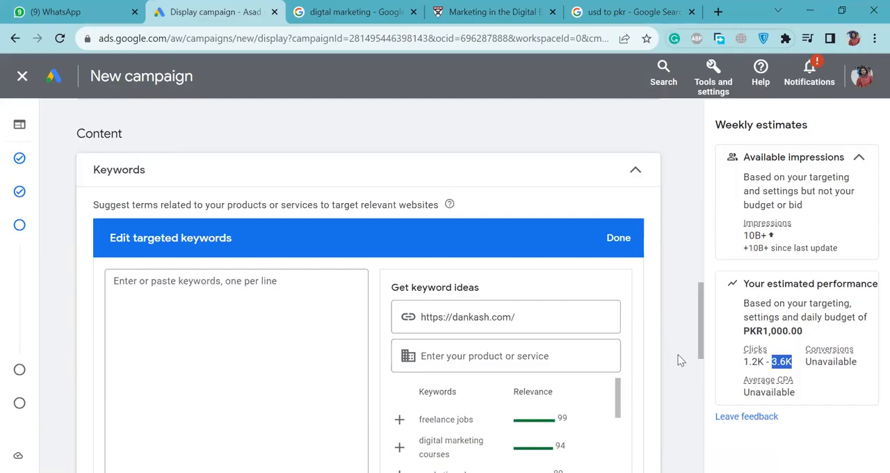
scroll(680, 360, down, 3)
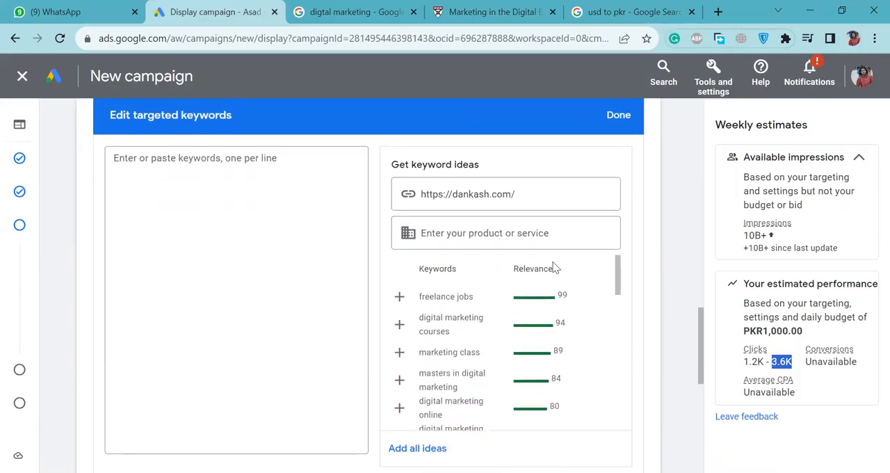
scroll(527, 338, down, 3)
scroll(527, 338, down, 10)
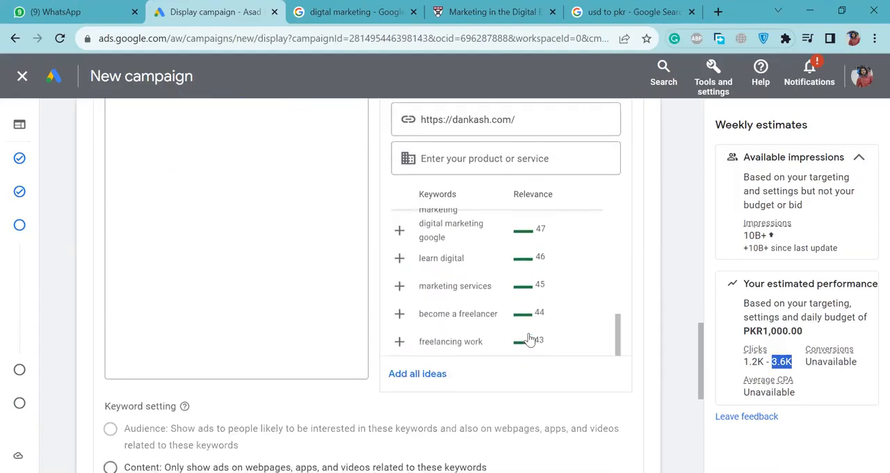
scroll(663, 342, up, 1)
scroll(518, 322, up, 8)
scroll(518, 324, up, 5)
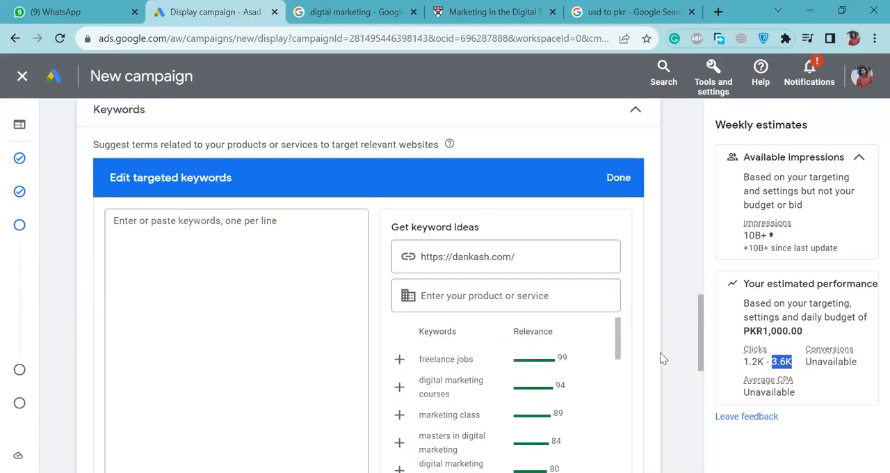
scroll(663, 359, down, 1)
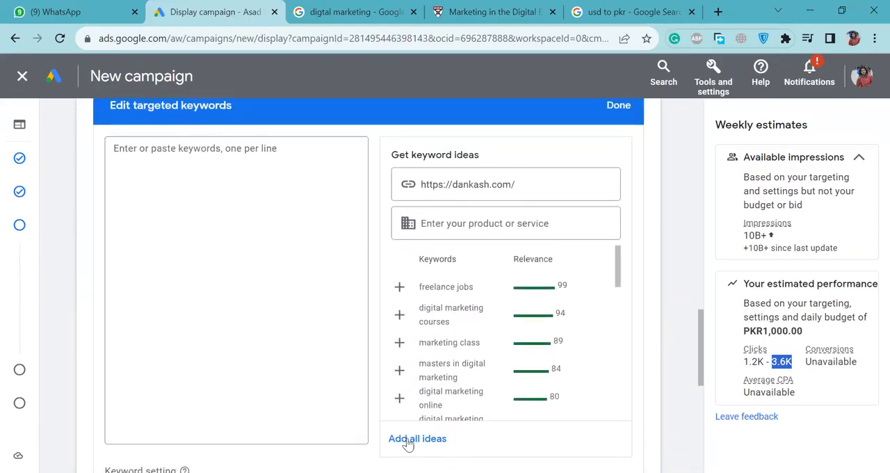
Add the "marketing class" idea and all the remaining keyword ideas to the targeted keywords, and review the list.
click(399, 342)
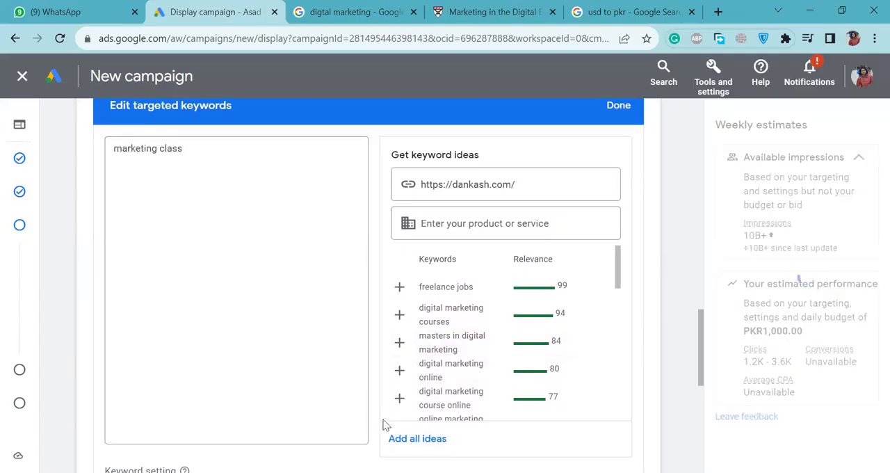
click(397, 439)
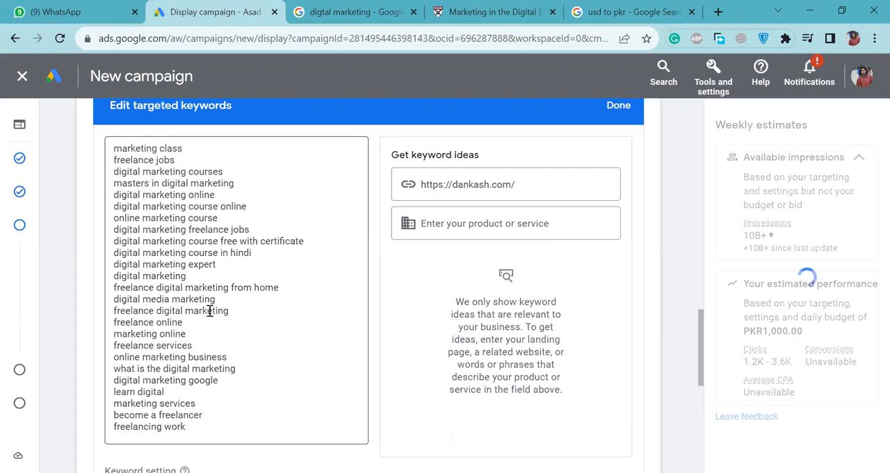
scroll(210, 311, down, 1)
scroll(210, 311, up, 1)
scroll(210, 311, down, 1)
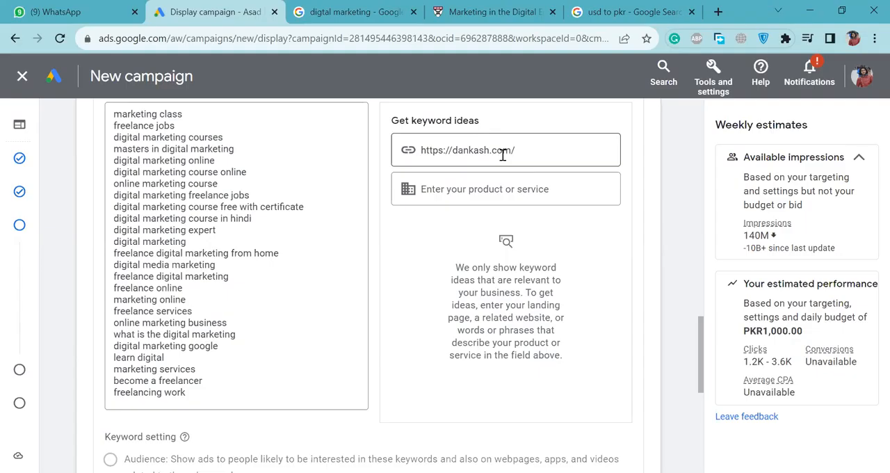
click(199, 379)
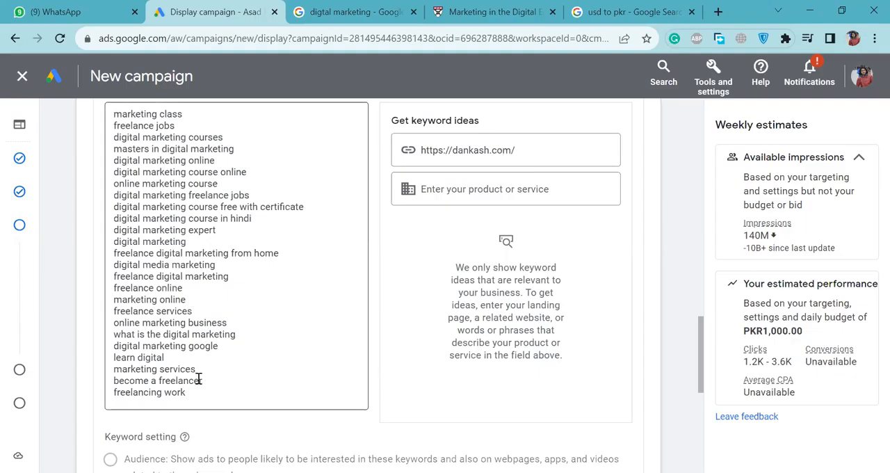
Set the keyword setting to Content and highlight the keyword "freelance online" in the targeted keywords list.
scroll(259, 312, down, 1)
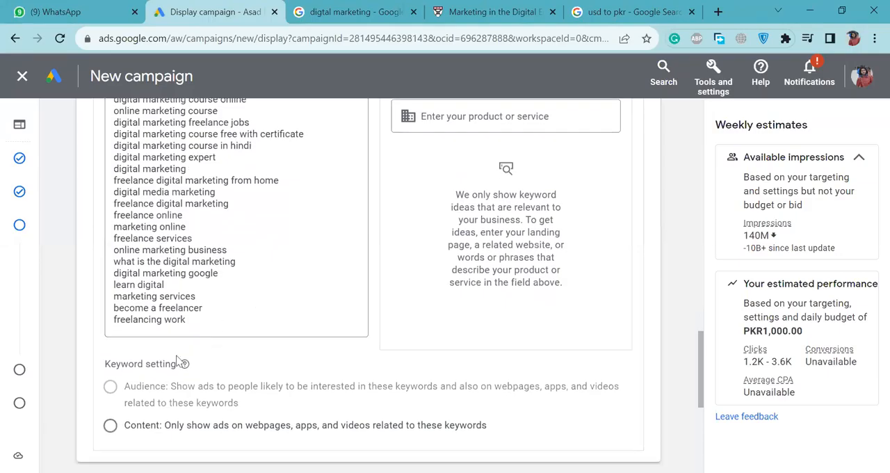
click(110, 429)
mouse_move(223, 377)
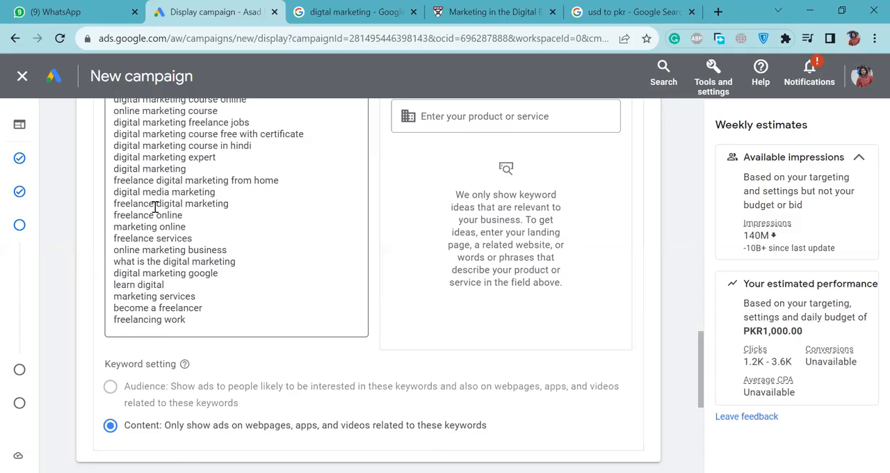
drag(185, 219, 118, 216)
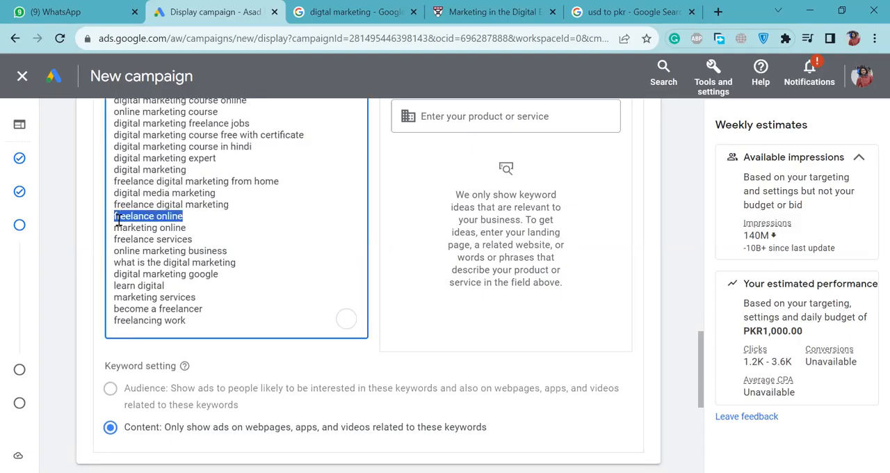
click(117, 218)
drag(185, 218, 110, 220)
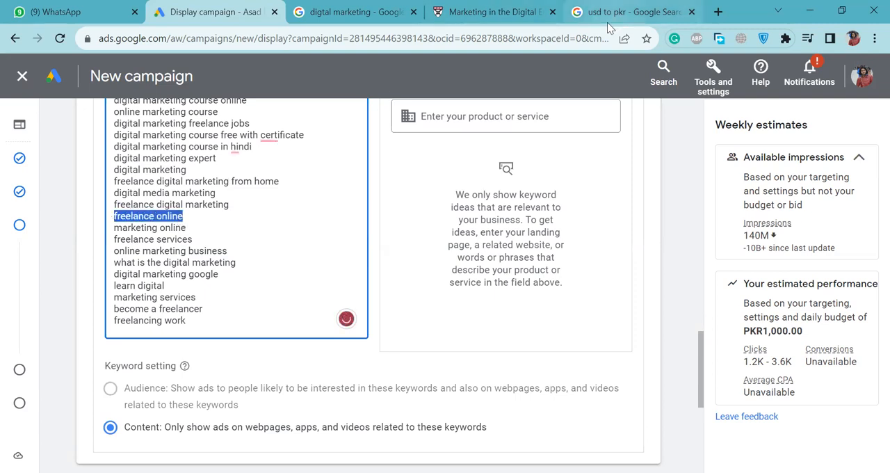
Switch to the Google results for "digtal marketing", open Mailchimp's "What is Digital Marketing?" article and look through it.
click(354, 11)
scroll(299, 328, down, 6)
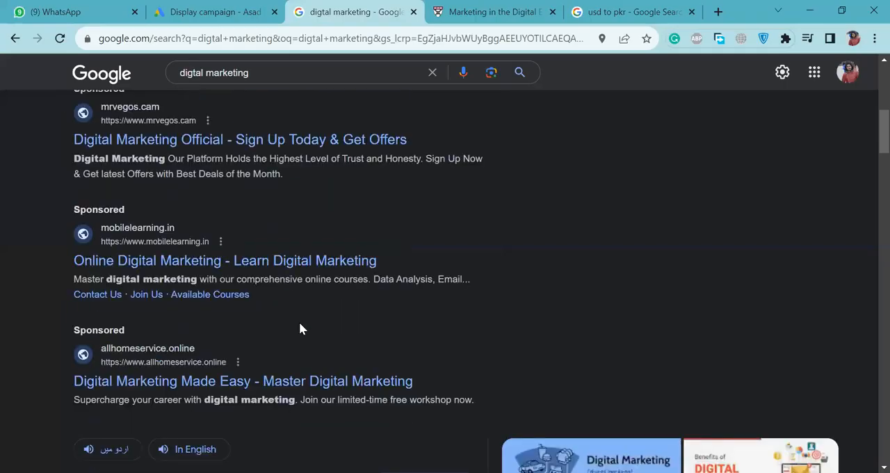
scroll(299, 328, down, 3)
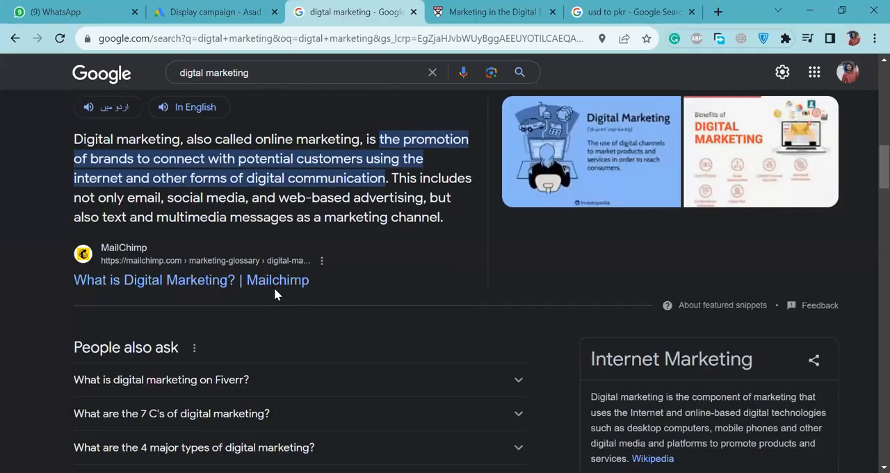
click(274, 281)
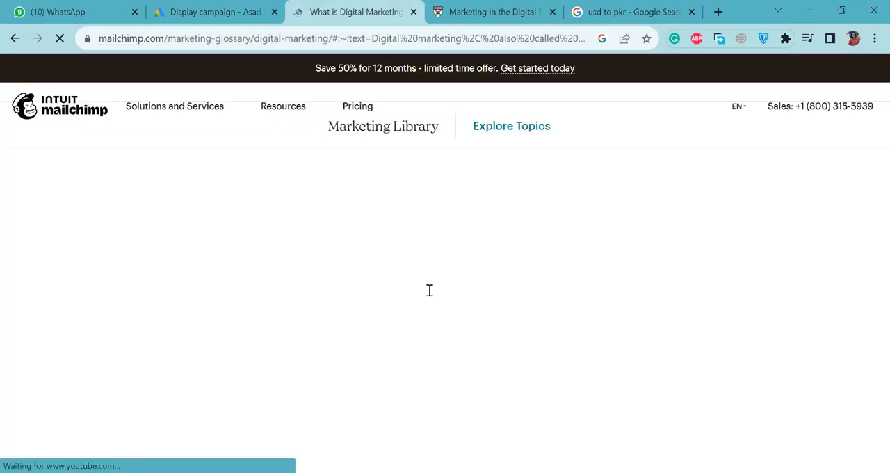
scroll(281, 394, down, 4)
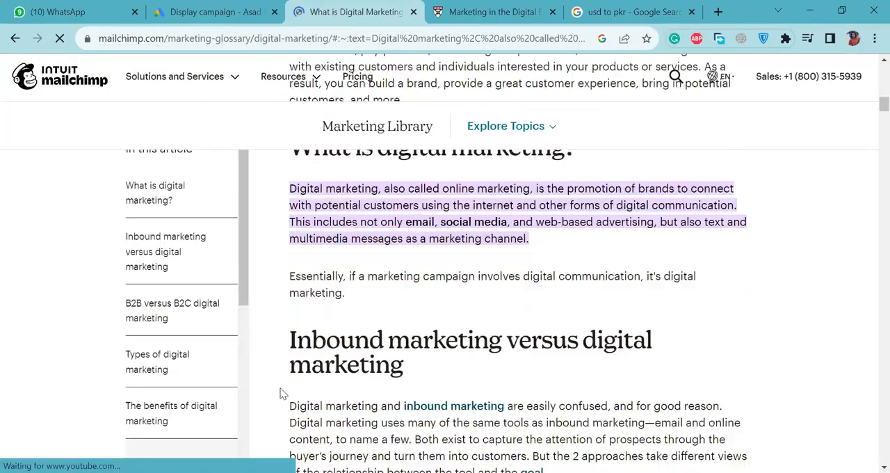
scroll(281, 393, down, 2)
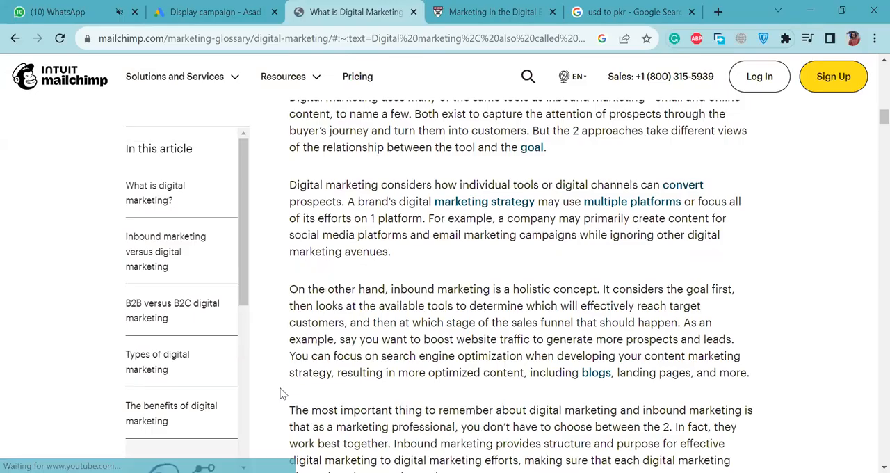
scroll(282, 394, down, 2)
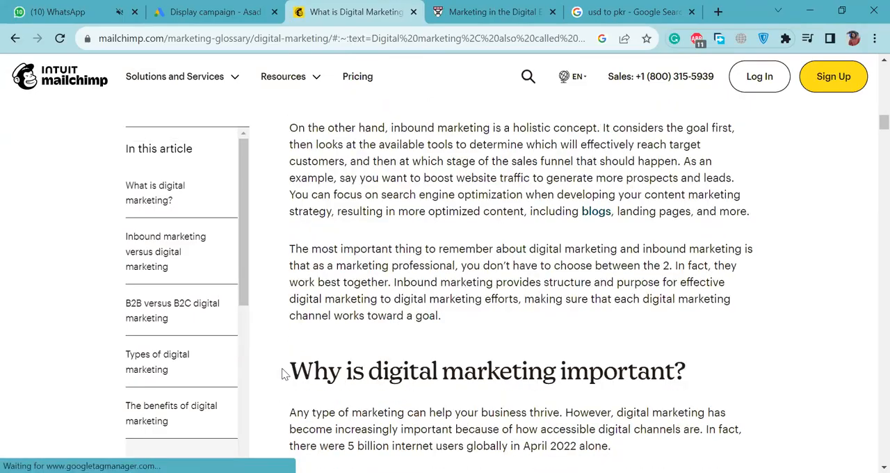
scroll(281, 374, down, 3)
scroll(281, 373, down, 4)
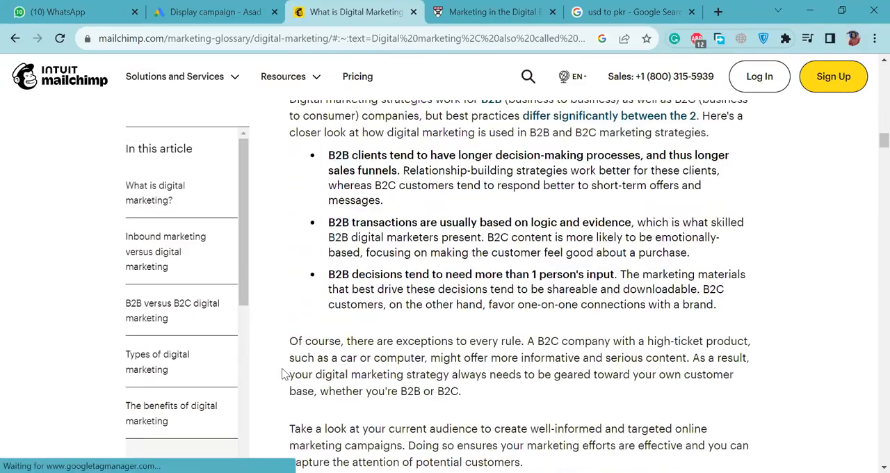
scroll(282, 373, down, 2)
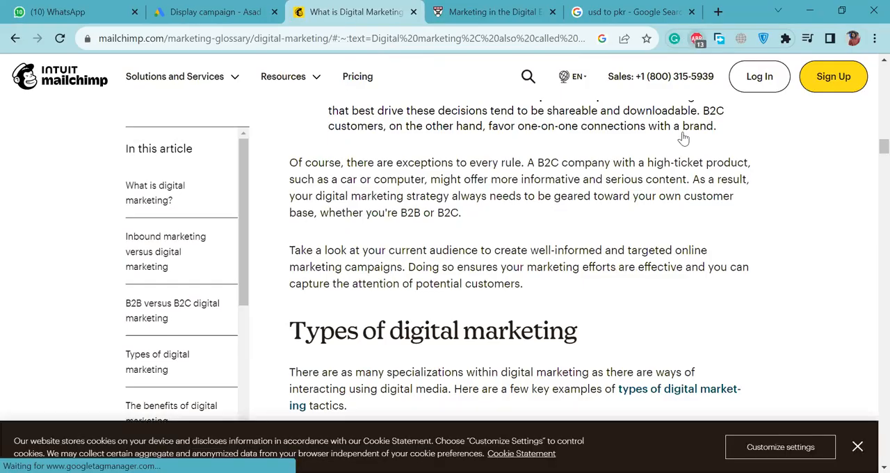
Turn off the ABP ad blocker for the Mailchimp site and reload the article.
click(697, 38)
click(673, 125)
click(602, 313)
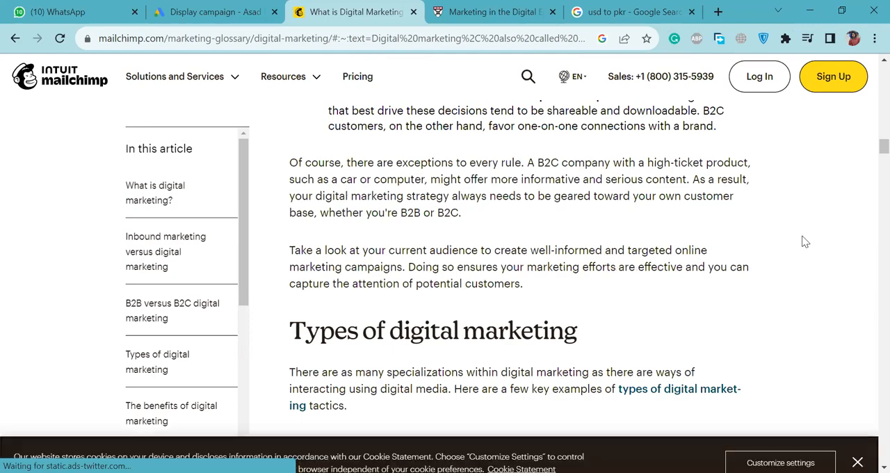
Look further through the Mailchimp article, declining its feedback survey, and switch back to the targeting settings of the Google Ads campaign.
click(212, 9)
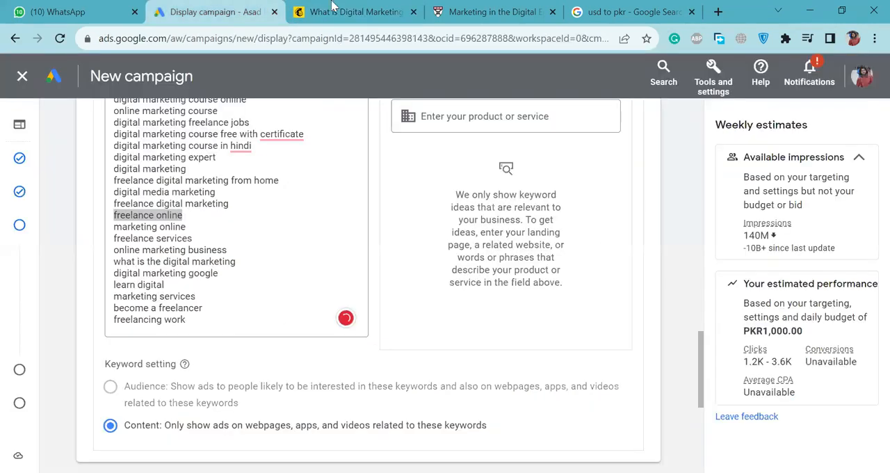
click(337, 10)
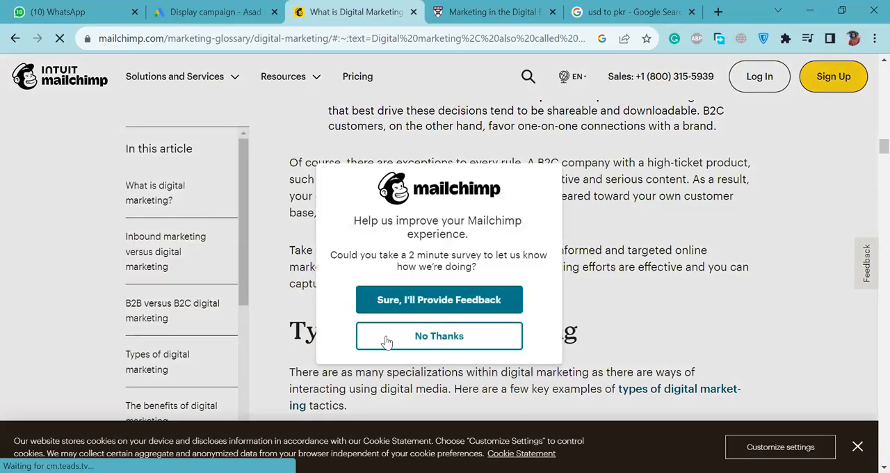
click(386, 338)
scroll(798, 252, down, 2)
scroll(798, 252, down, 10)
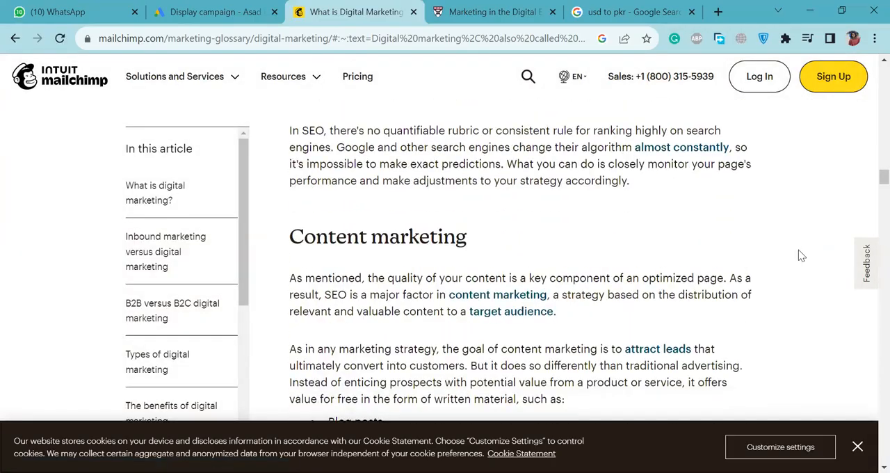
click(221, 5)
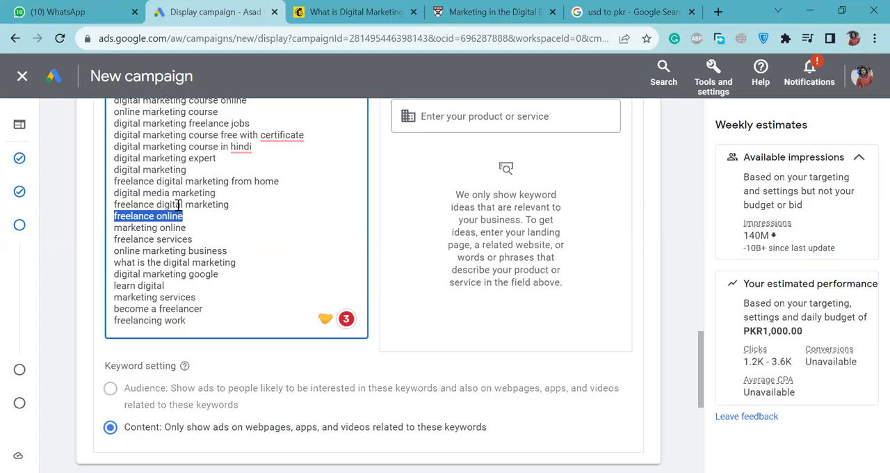
scroll(262, 290, down, 4)
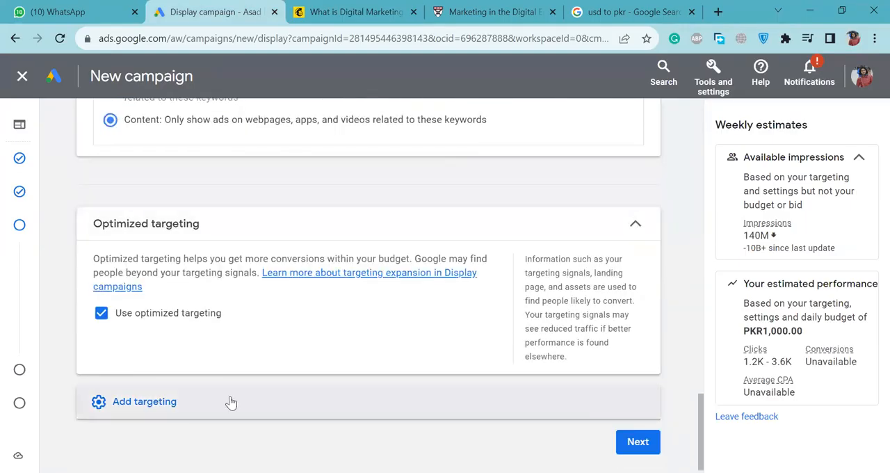
Show the additional targeting options and read the explanation given for the unavailable Audience keyword setting.
click(235, 400)
scroll(368, 266, down, 2)
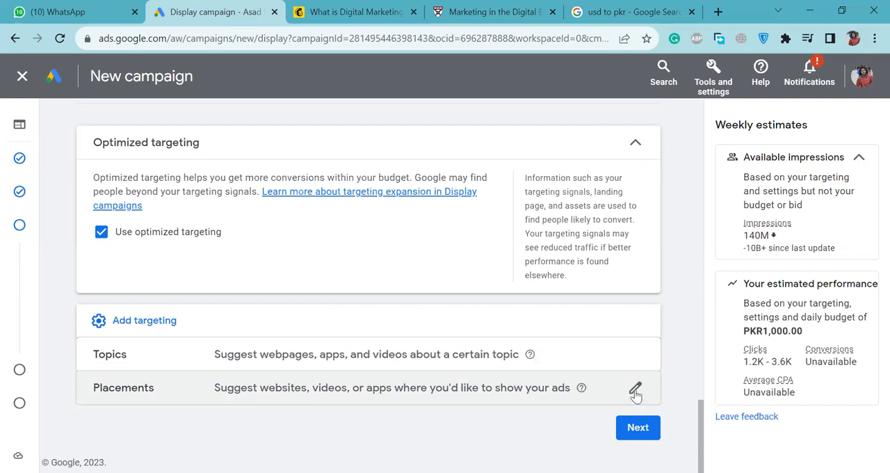
scroll(522, 301, up, 3)
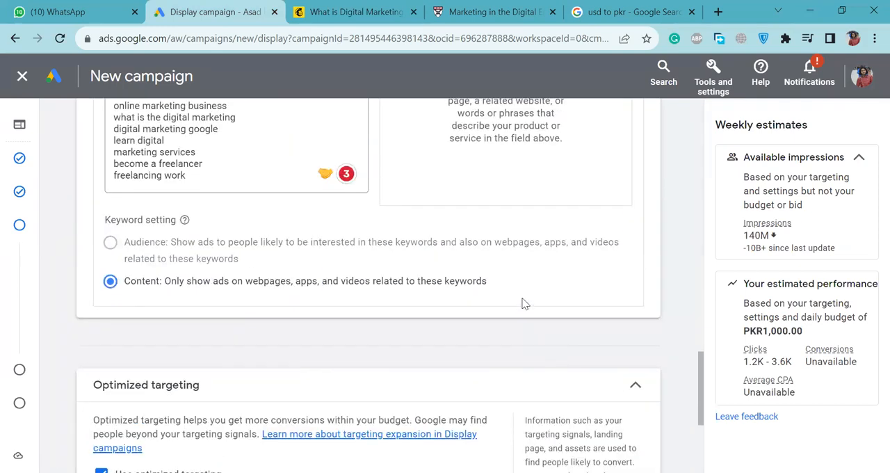
mouse_move(238, 249)
mouse_move(153, 257)
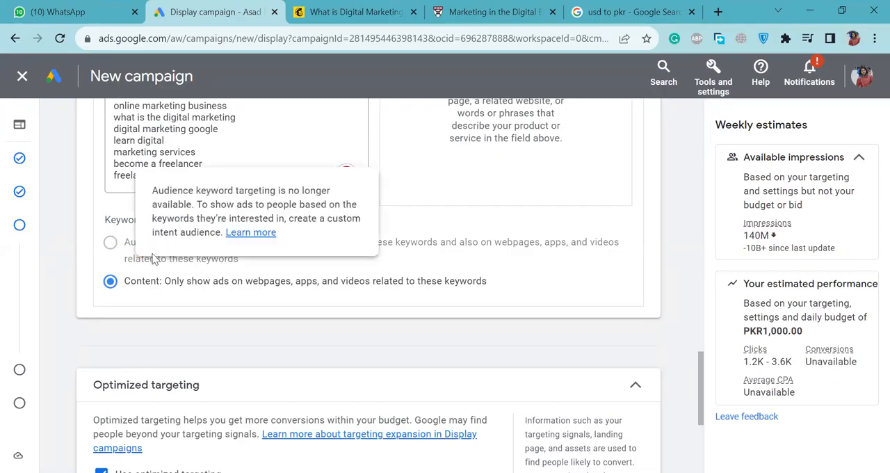
triple_click(160, 191)
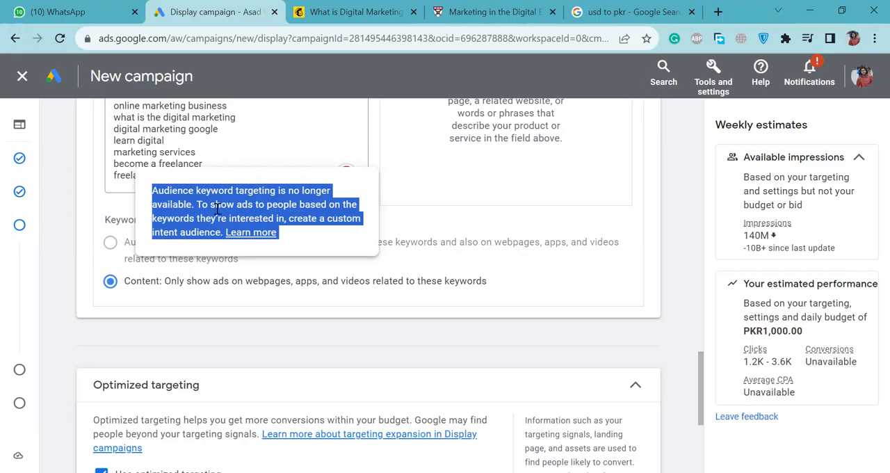
click(356, 252)
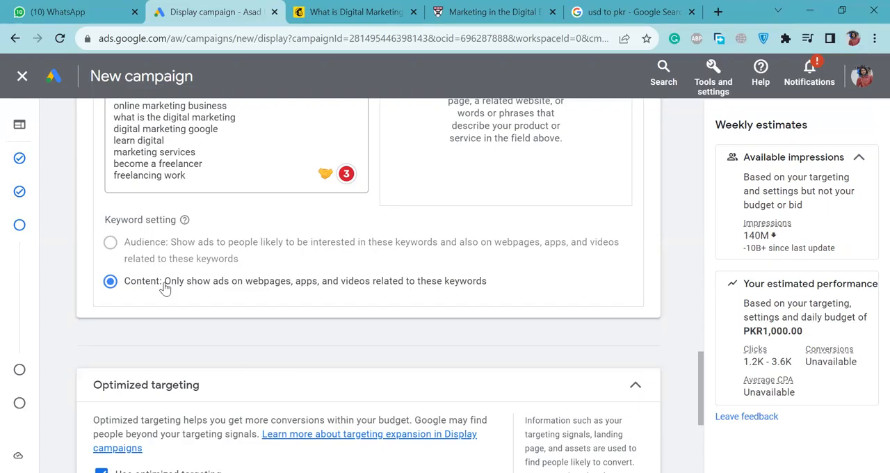
Add Topics targeting to the ad group and look through the full list of topic categories.
scroll(166, 287, down, 3)
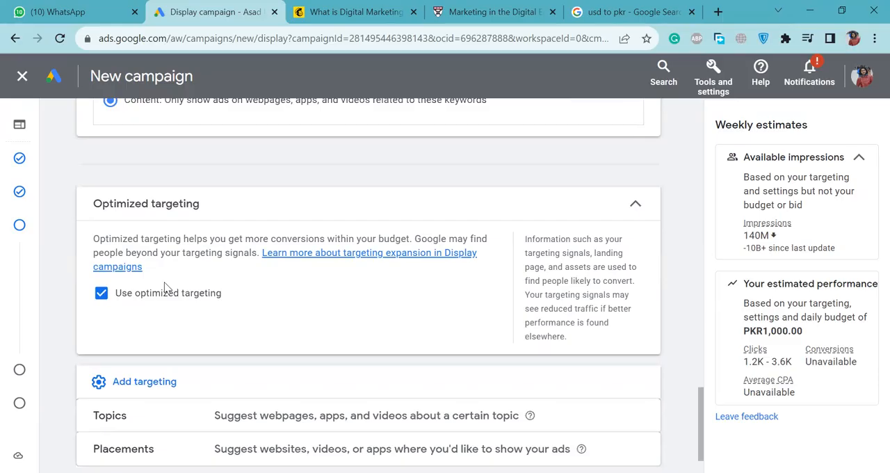
scroll(165, 287, down, 1)
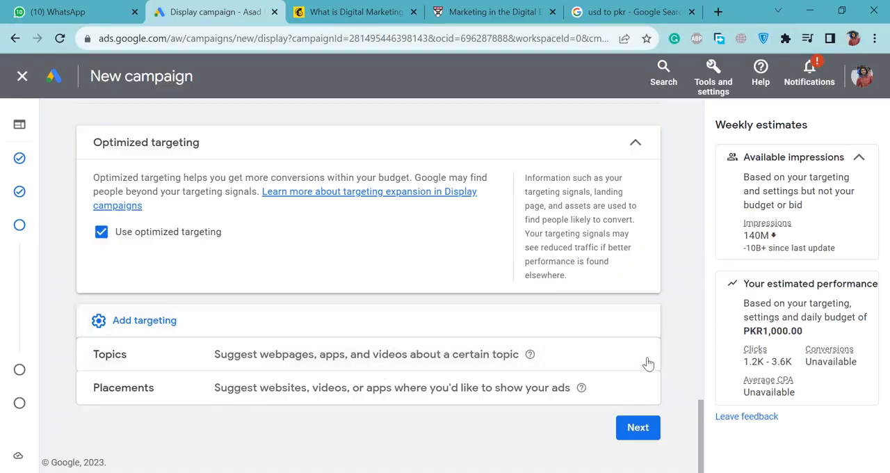
click(626, 356)
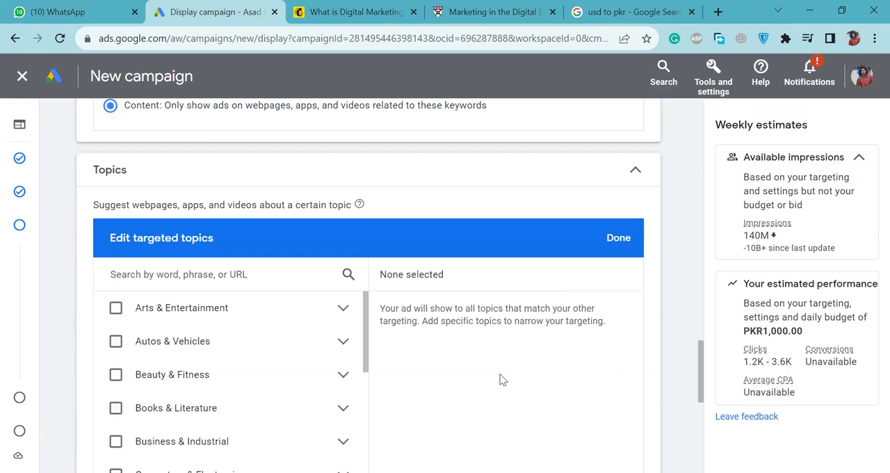
scroll(503, 379, down, 1)
scroll(502, 379, down, 1)
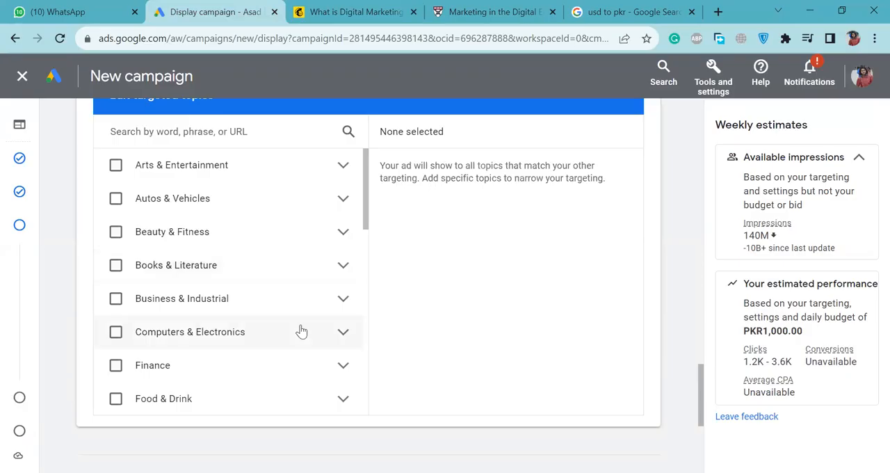
scroll(301, 331, down, 5)
scroll(301, 332, down, 5)
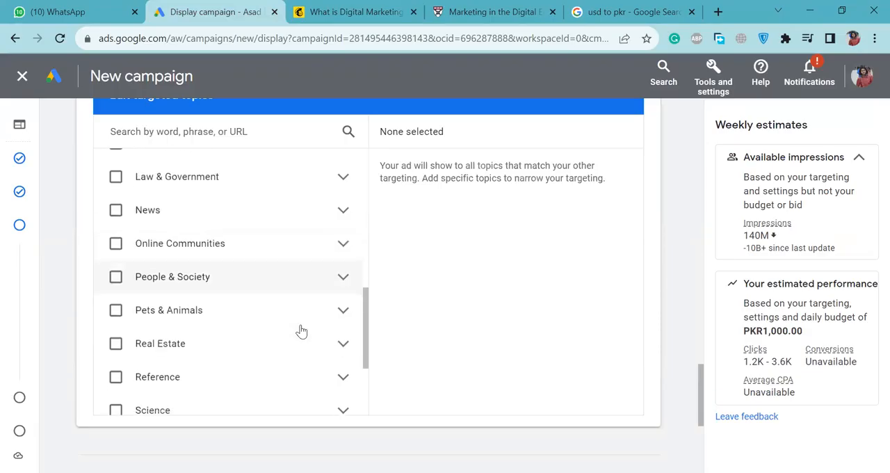
scroll(301, 331, down, 3)
scroll(310, 331, down, 1)
scroll(310, 329, down, 1)
scroll(310, 330, up, 6)
scroll(310, 333, up, 5)
scroll(309, 332, up, 4)
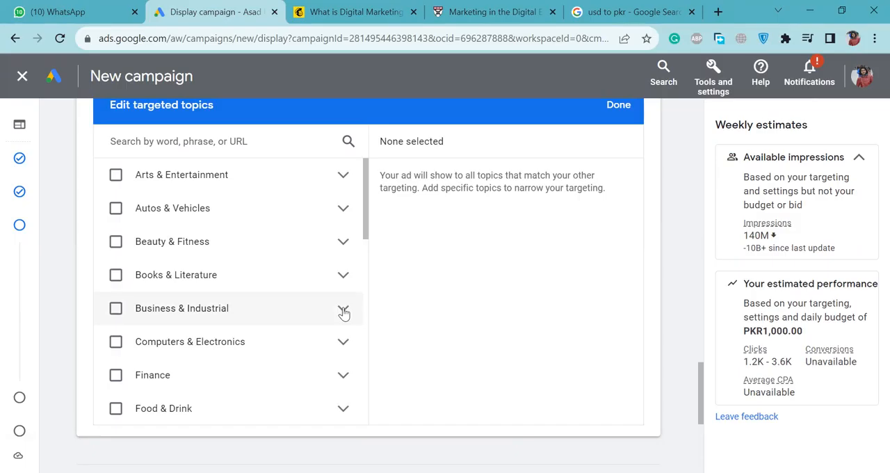
Expand Business & Industrial, look at the marketing subtopics, and select Advertising & Marketing as the only targeted topic.
click(343, 311)
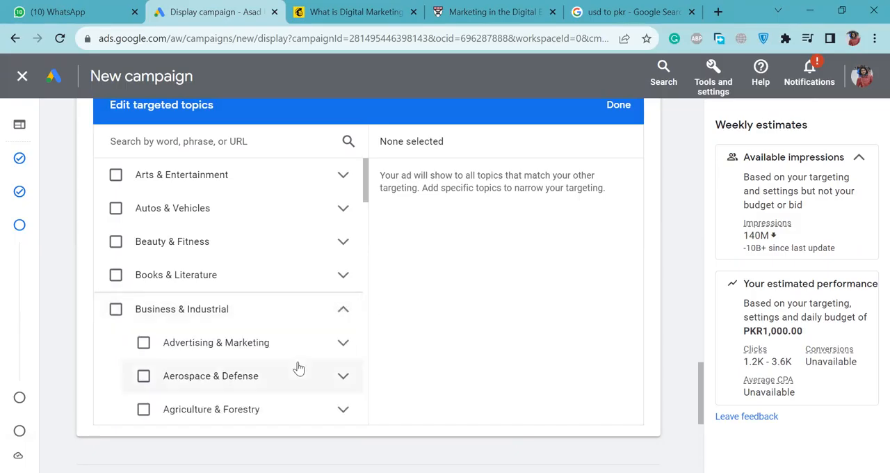
click(343, 344)
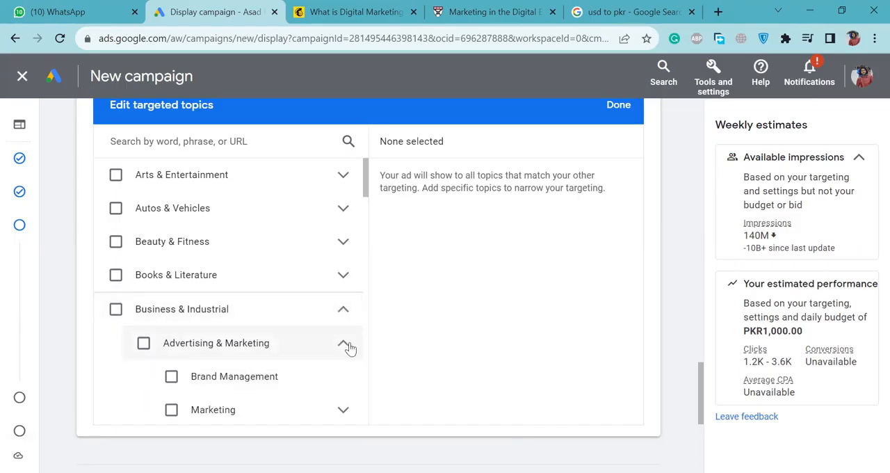
scroll(282, 390, down, 1)
scroll(317, 362, down, 1)
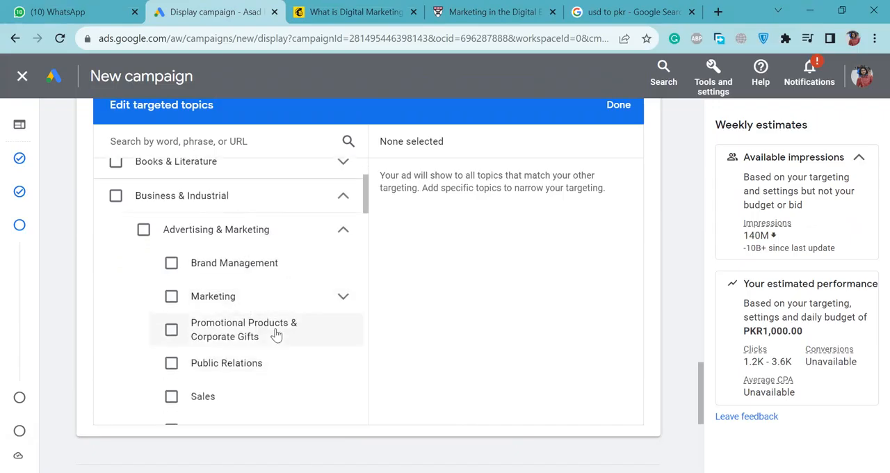
click(343, 299)
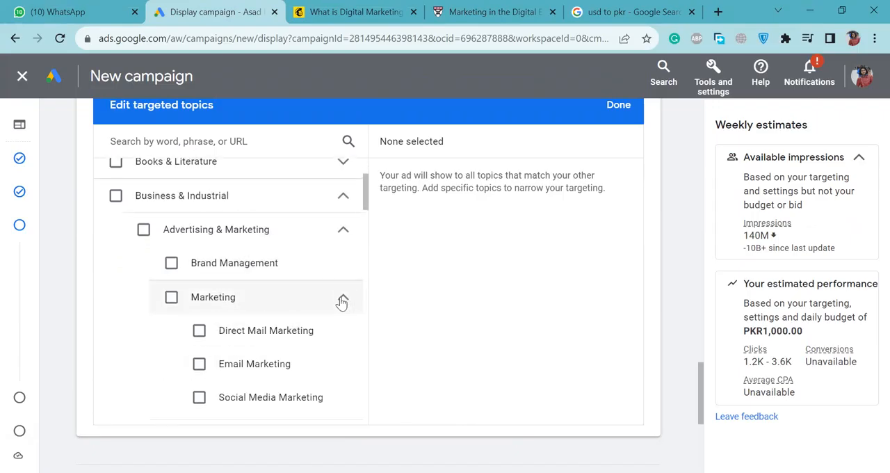
scroll(338, 350, down, 1)
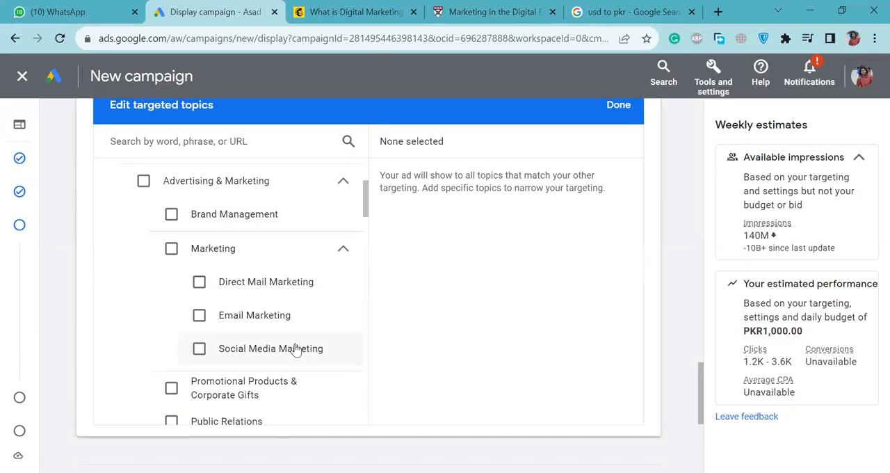
click(143, 192)
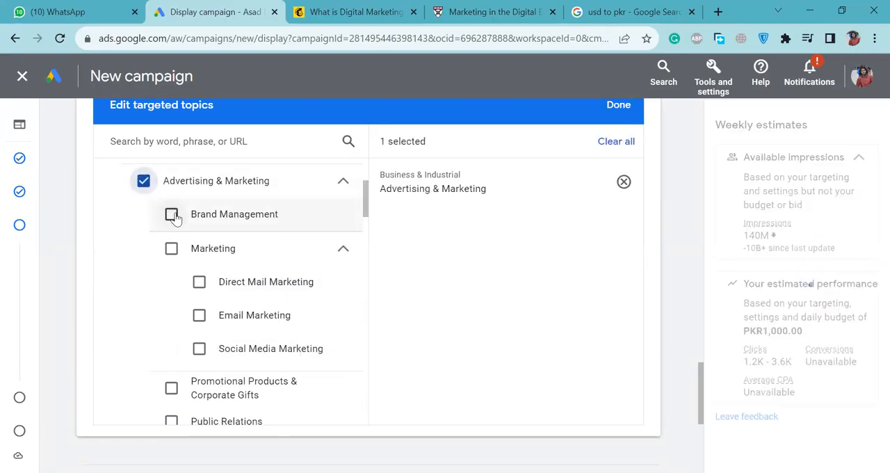
click(172, 214)
click(171, 215)
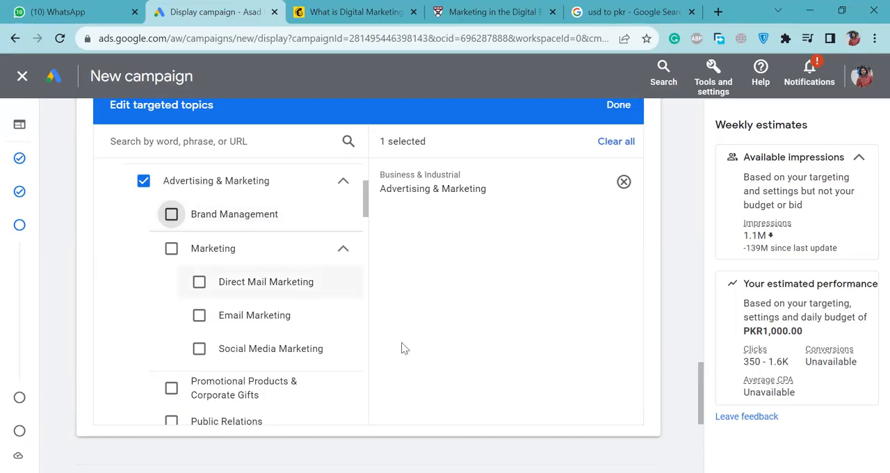
Add Placements targeting to the ad group and bring its targeted placements editor into view.
scroll(401, 345, down, 4)
scroll(401, 346, down, 1)
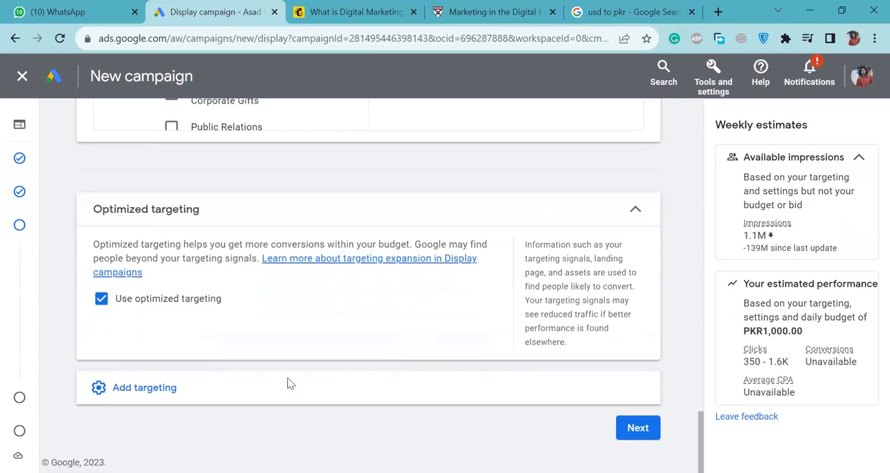
click(183, 392)
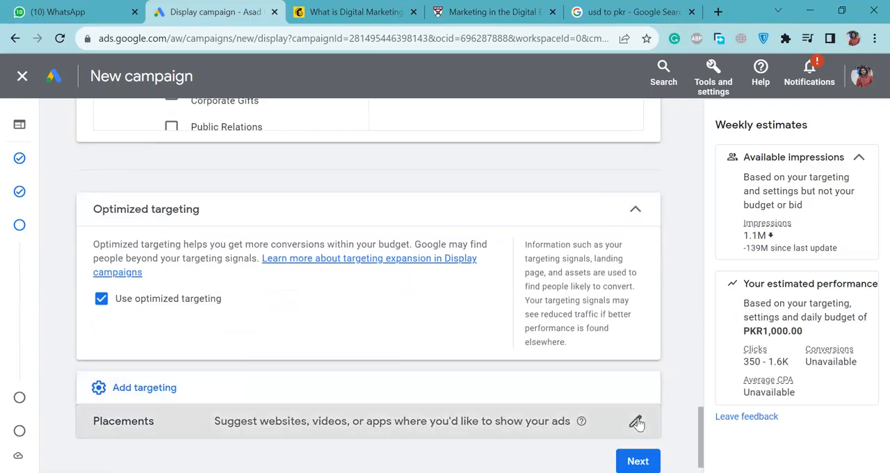
click(635, 421)
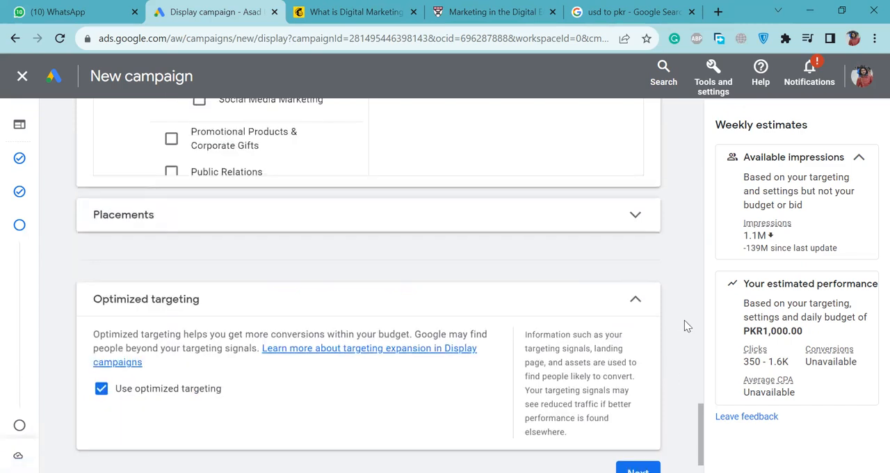
scroll(294, 272, down, 1)
scroll(266, 197, up, 1)
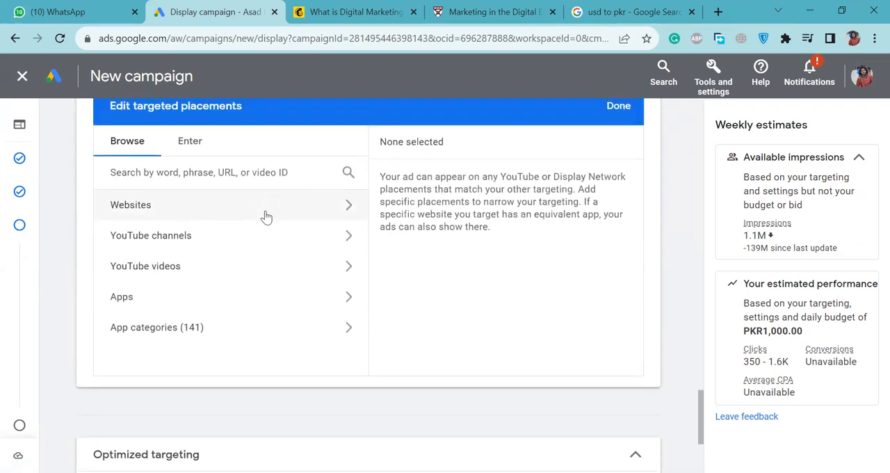
click(267, 216)
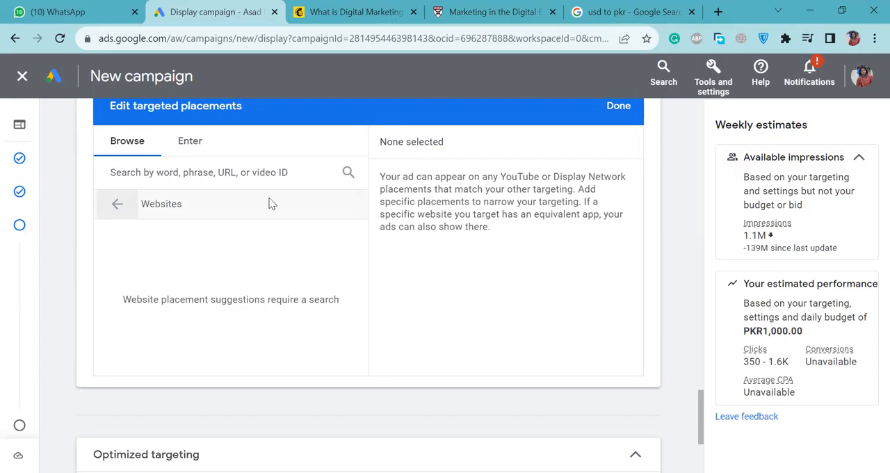
click(201, 173)
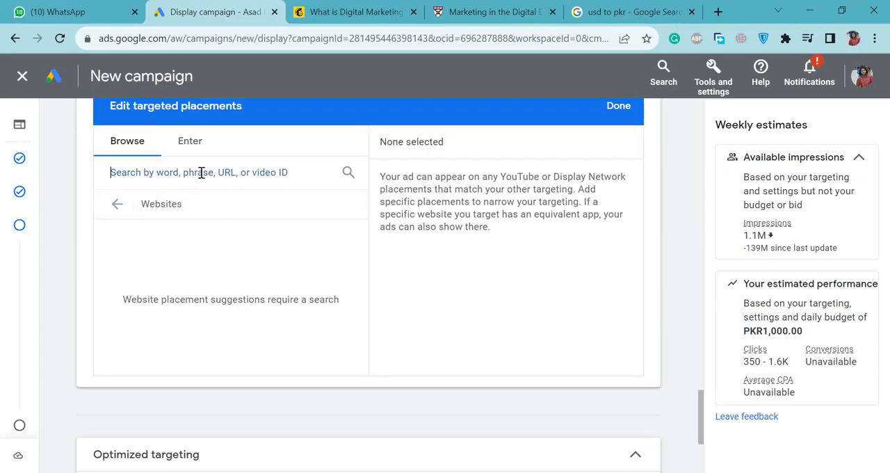
text(h)
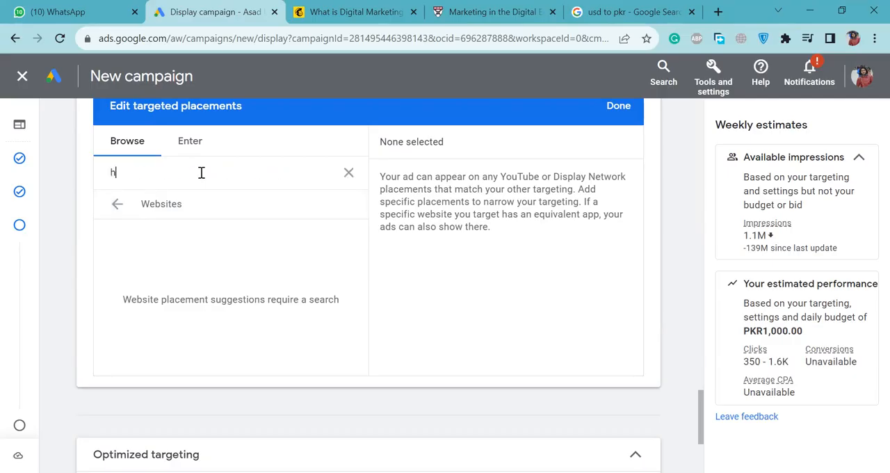
text(ttps://d)
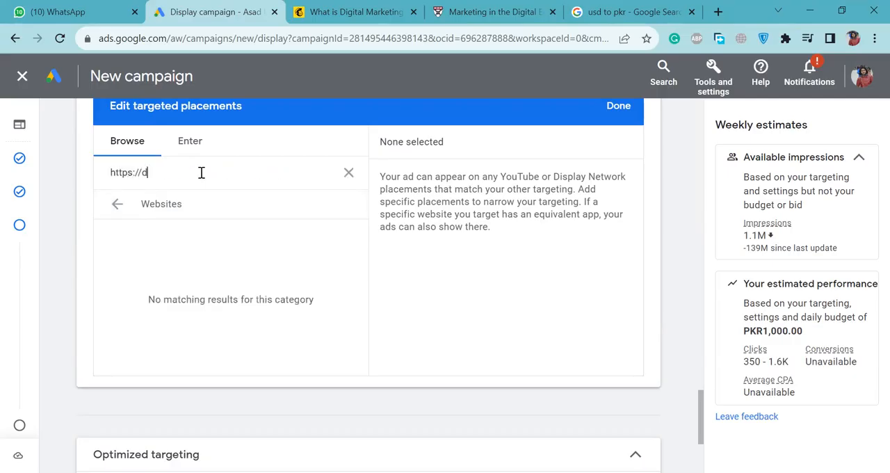
text(ankash.com/)
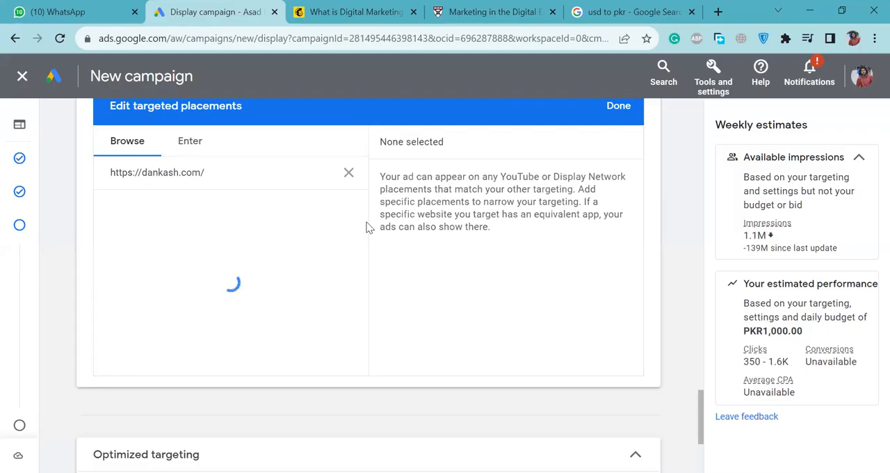
key(BackSpace)
key(BackSpace)
key(BackSpace)
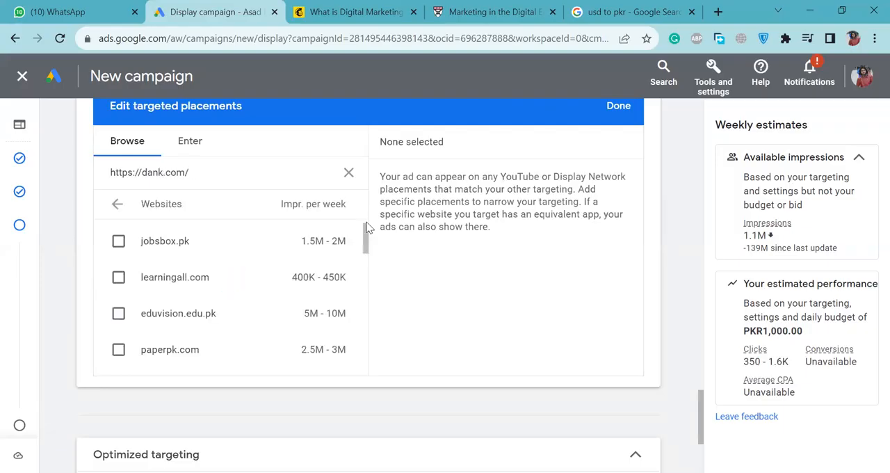
key(BackSpace)
key(BackSpace)
key(BackSpace)
key(BackSpace)
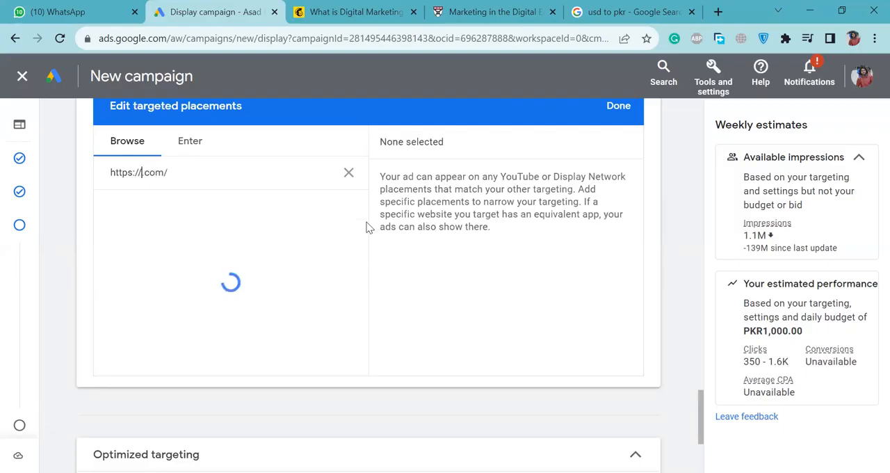
text(filehippo)
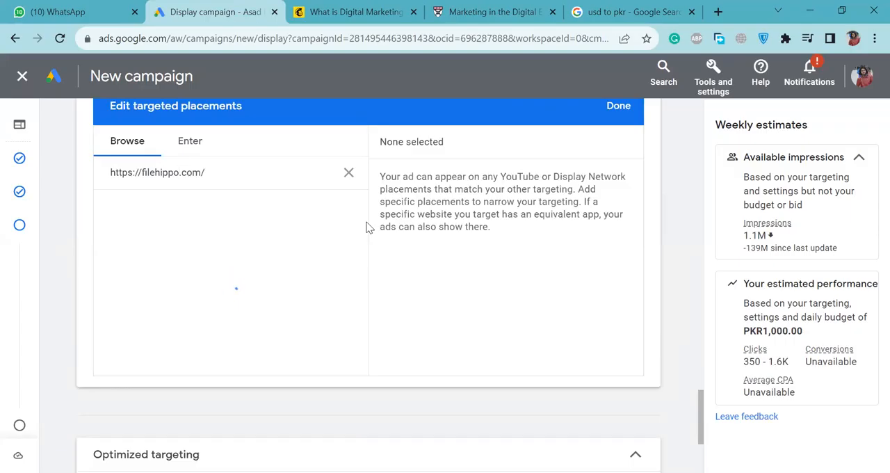
click(264, 174)
key(BackSpace)
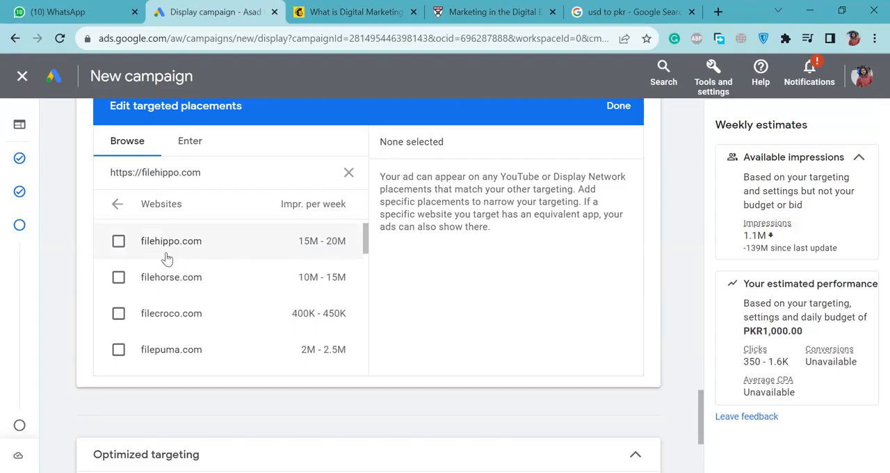
click(118, 241)
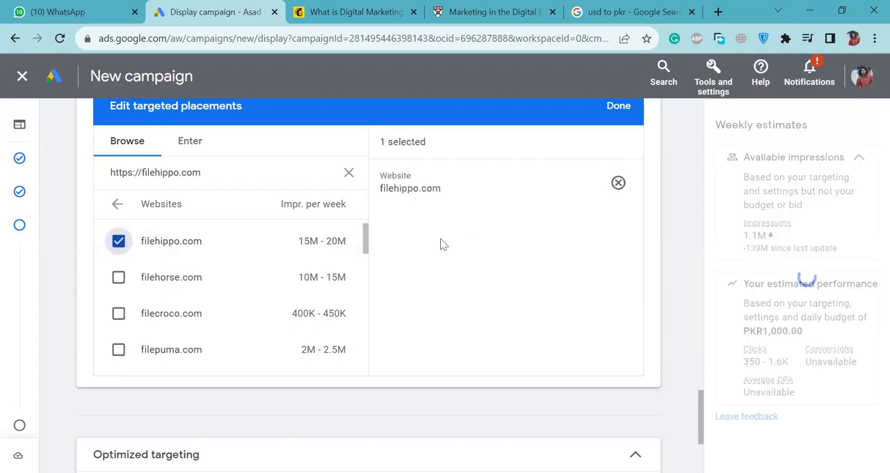
Clear the placement search, return to the placement categories and open Apps.
click(346, 173)
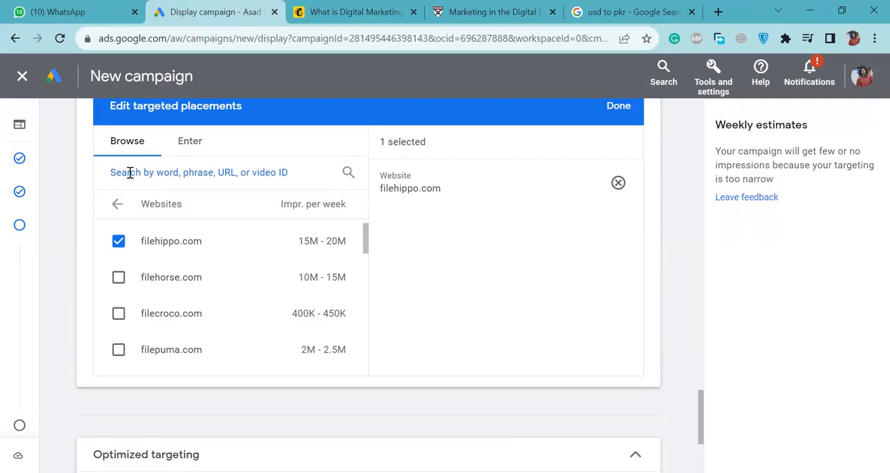
click(117, 203)
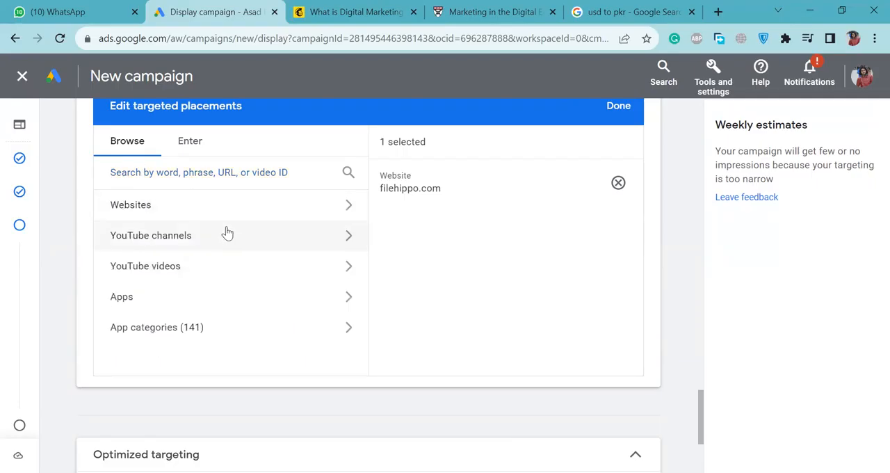
click(222, 303)
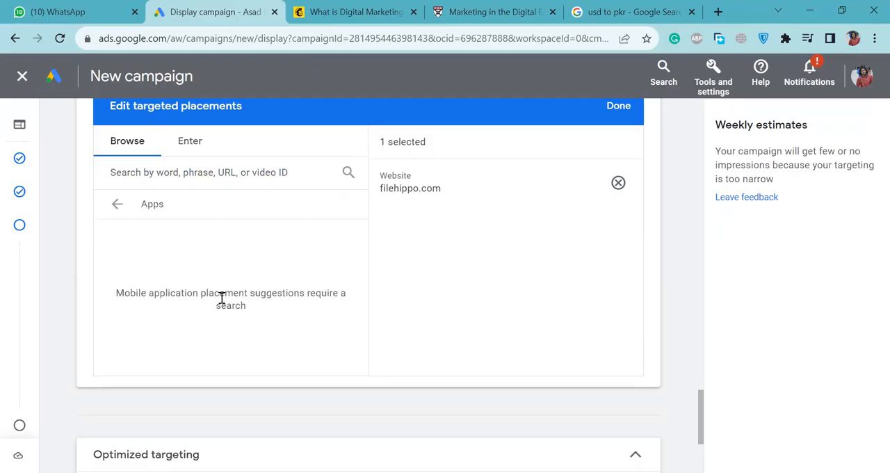
Leave Apps, open the App categories placements and expand the Apple App Store list to browse its categories.
click(113, 199)
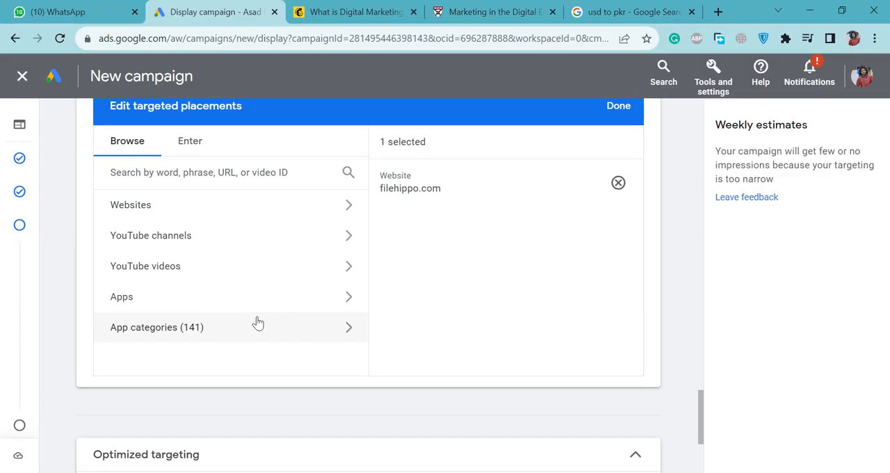
click(257, 324)
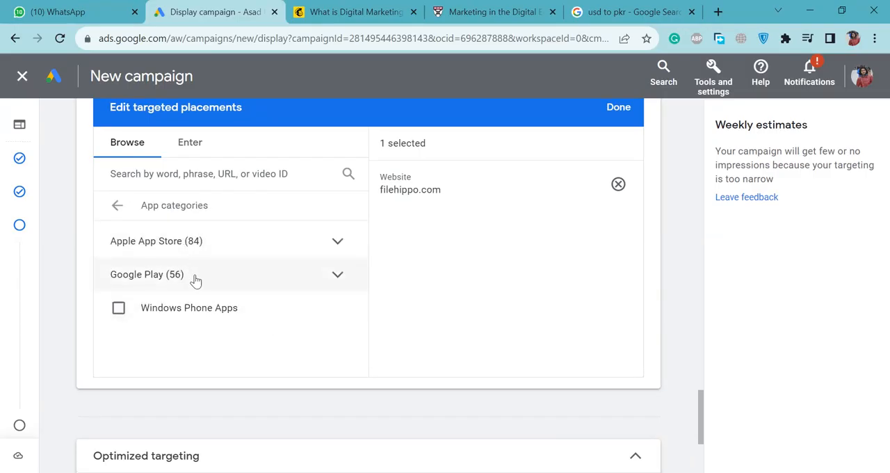
click(338, 247)
scroll(265, 296, down, 2)
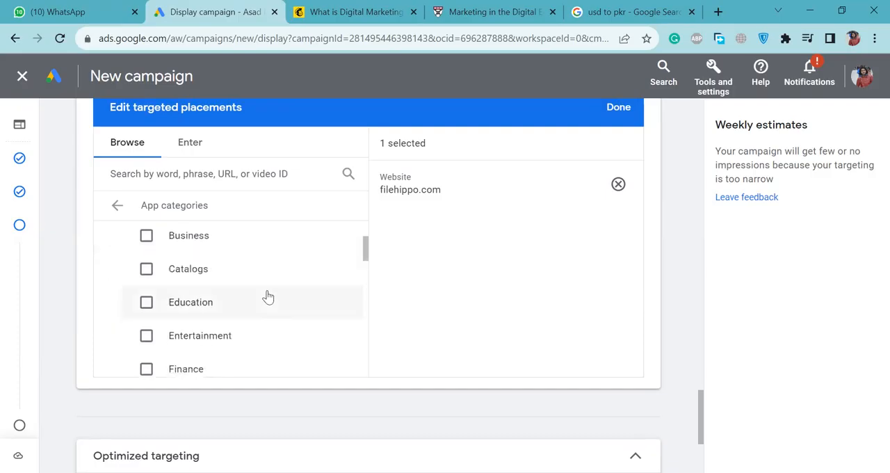
scroll(268, 297, down, 1)
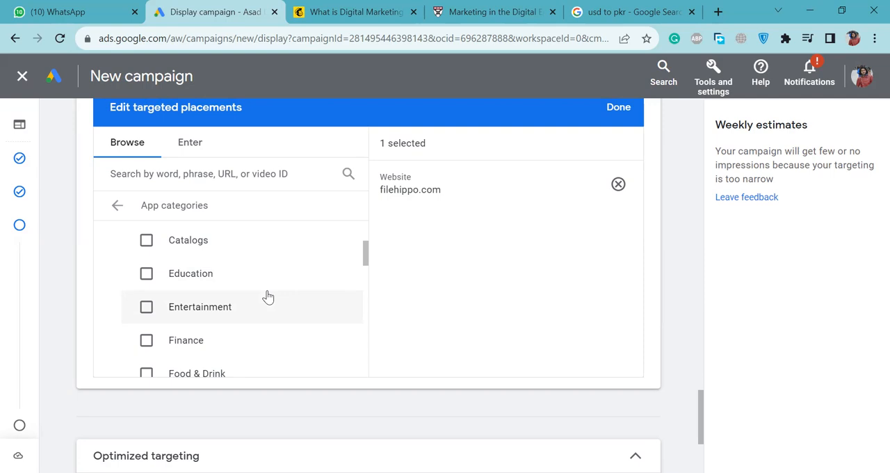
scroll(267, 297, down, 3)
scroll(268, 297, down, 3)
scroll(268, 297, up, 4)
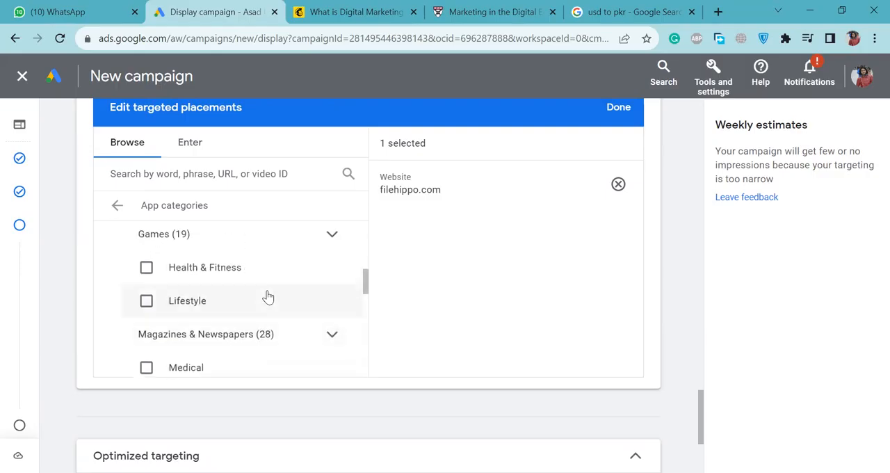
Expand the Games category of the Apple App Store and examine its subcategories.
click(332, 235)
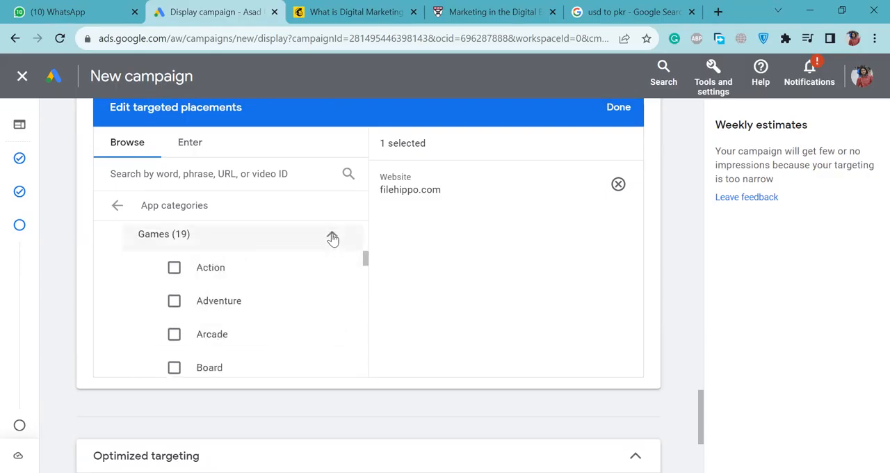
scroll(269, 330, down, 2)
scroll(269, 330, up, 3)
scroll(270, 330, down, 2)
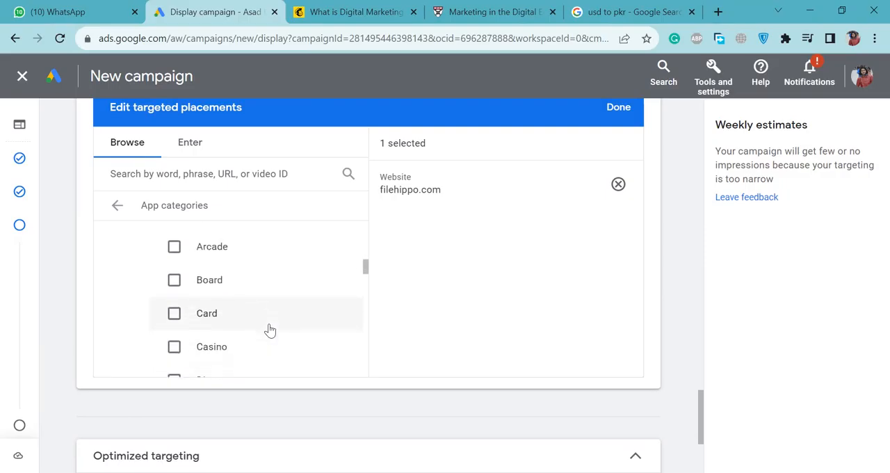
scroll(270, 330, down, 3)
scroll(270, 330, down, 4)
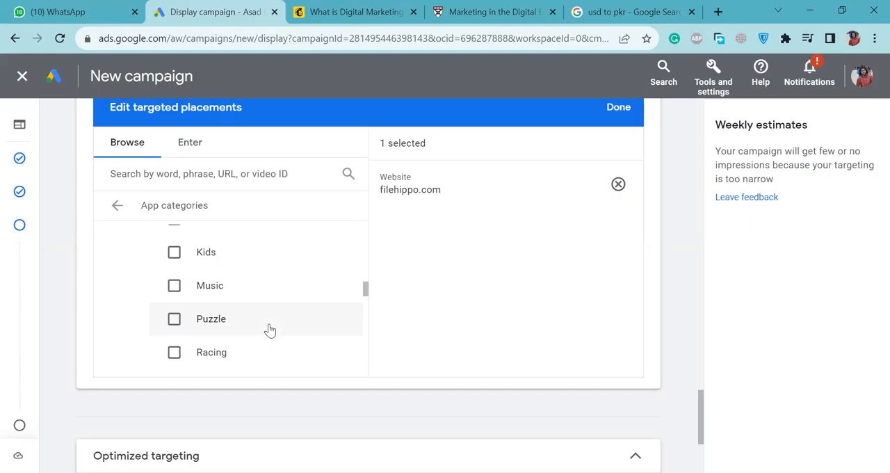
scroll(270, 330, up, 10)
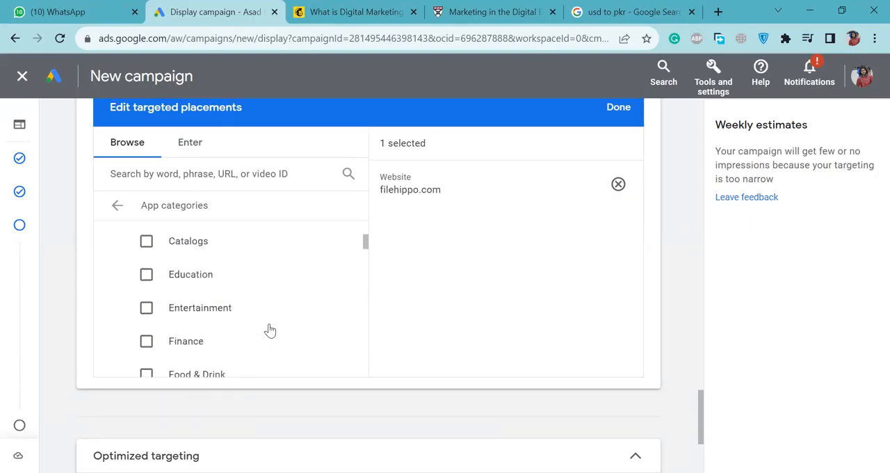
Add the Apple App Store's Education category as a targeted placement and continue to the Ads step.
scroll(269, 330, down, 1)
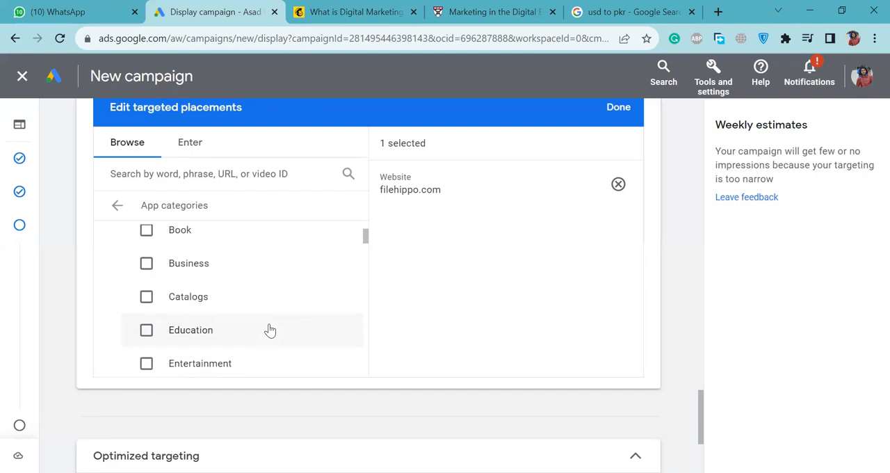
click(197, 336)
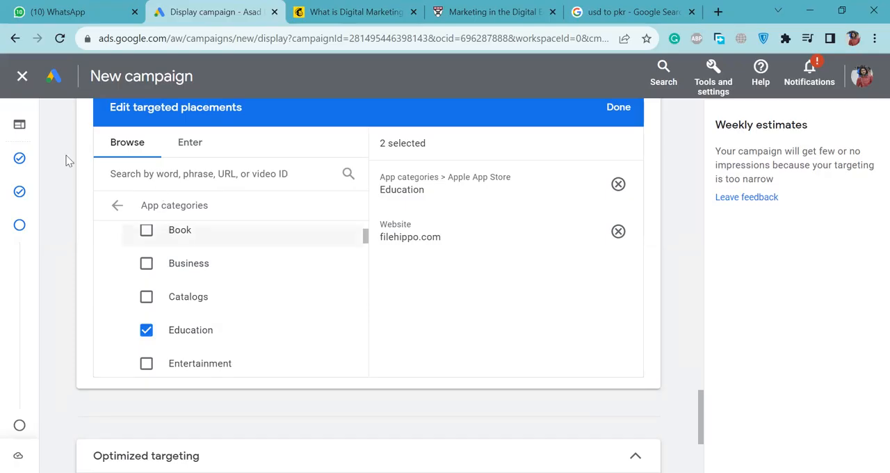
click(116, 207)
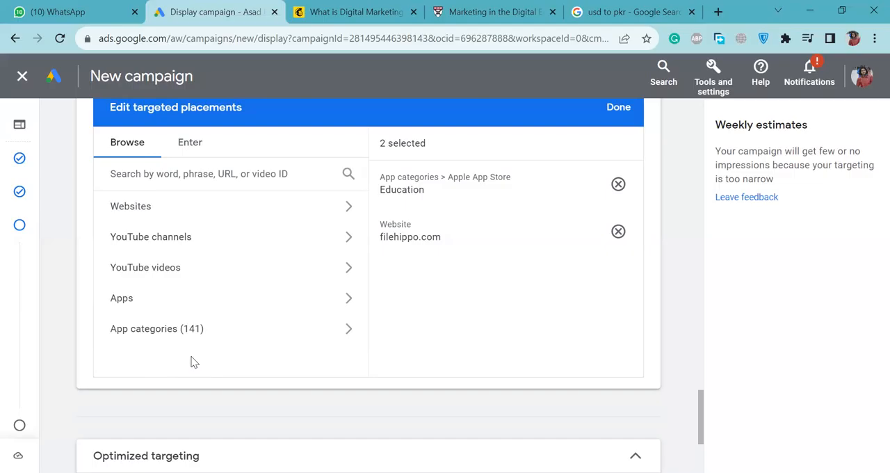
scroll(194, 361, down, 3)
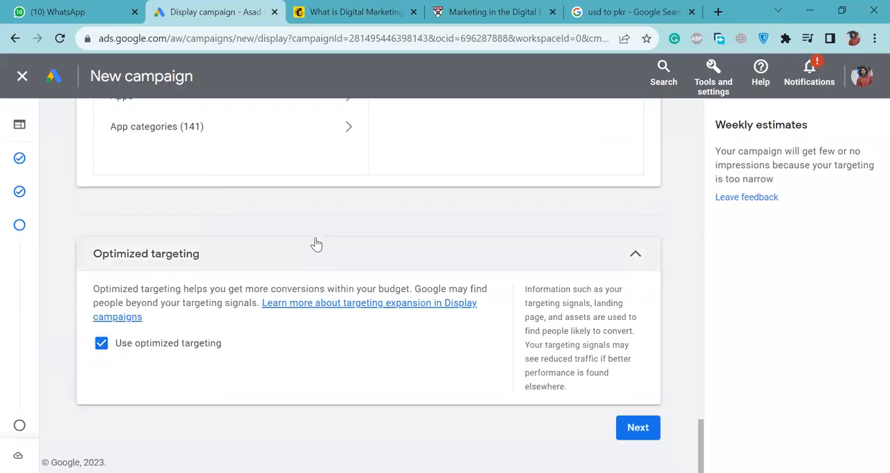
click(657, 431)
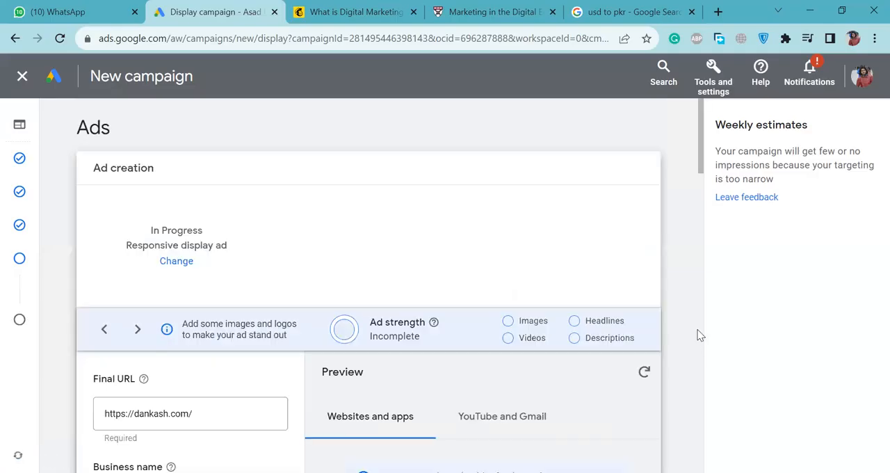
Examine the responsive display ad's final URL, business name and suggested images, and read the image size guidelines.
scroll(453, 369, down, 4)
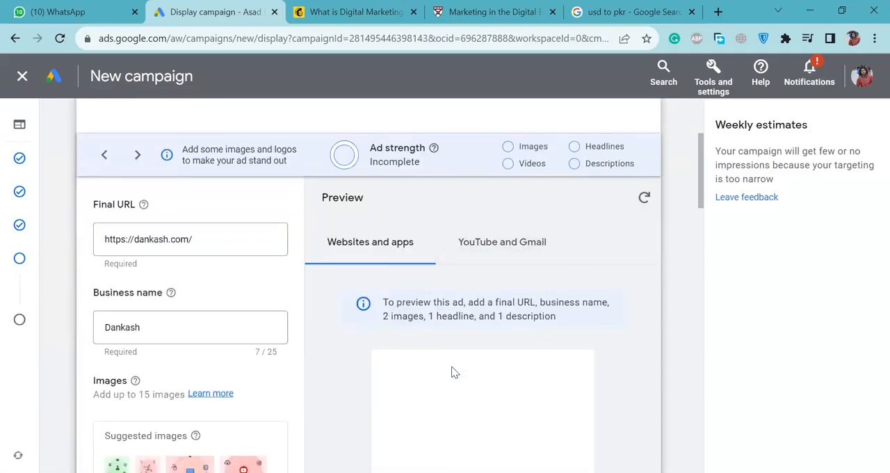
scroll(453, 373, down, 1)
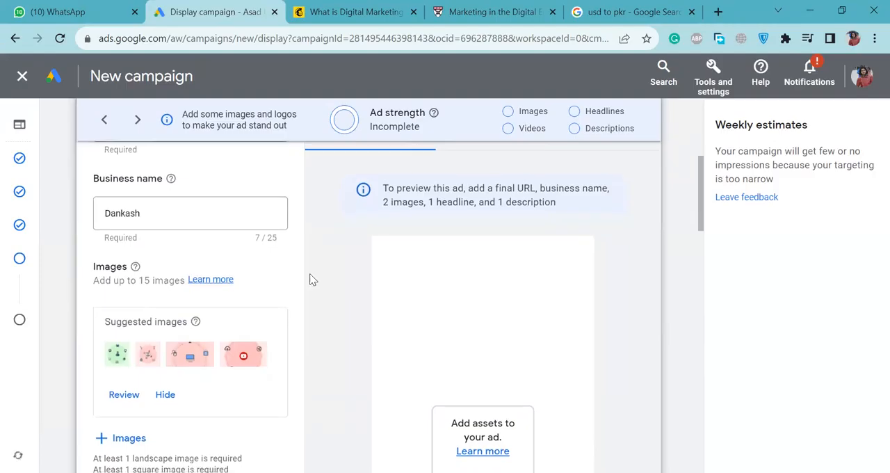
scroll(281, 334, up, 1)
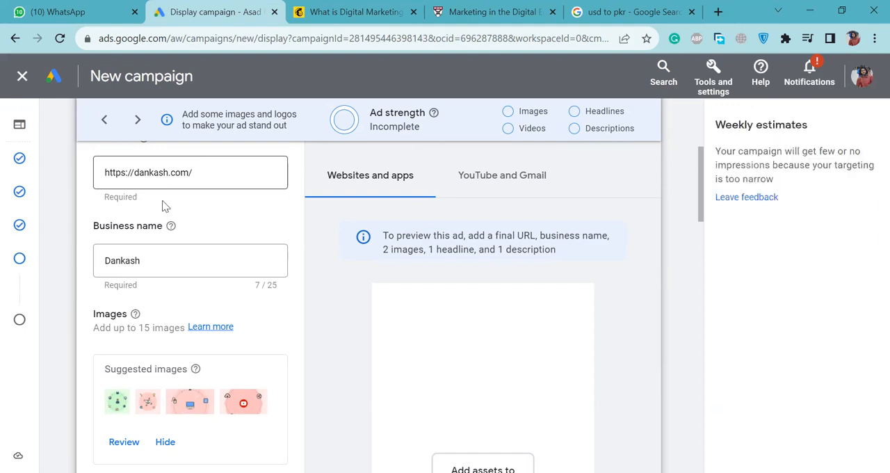
scroll(155, 264, down, 3)
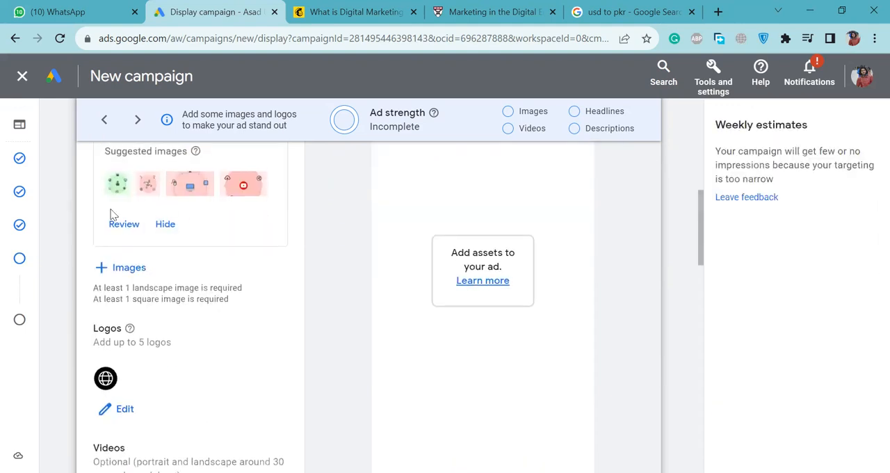
scroll(221, 188, up, 1)
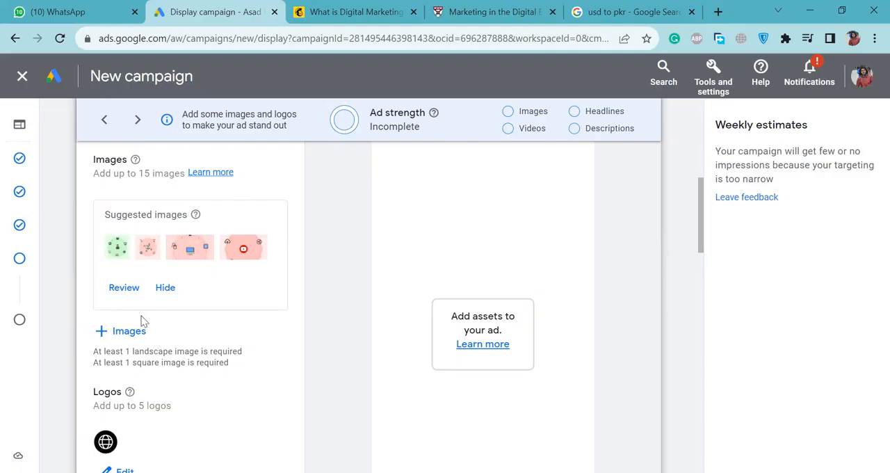
mouse_move(136, 167)
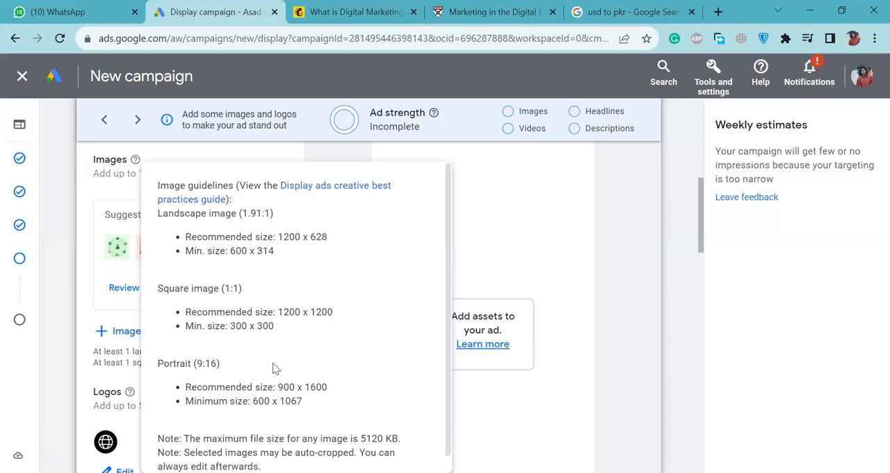
scroll(276, 368, down, 1)
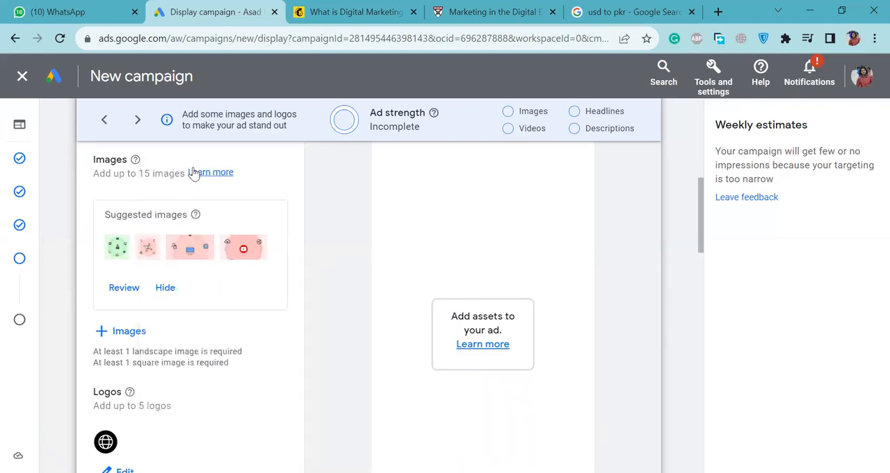
mouse_move(136, 161)
scroll(220, 406, down, 1)
scroll(165, 347, down, 2)
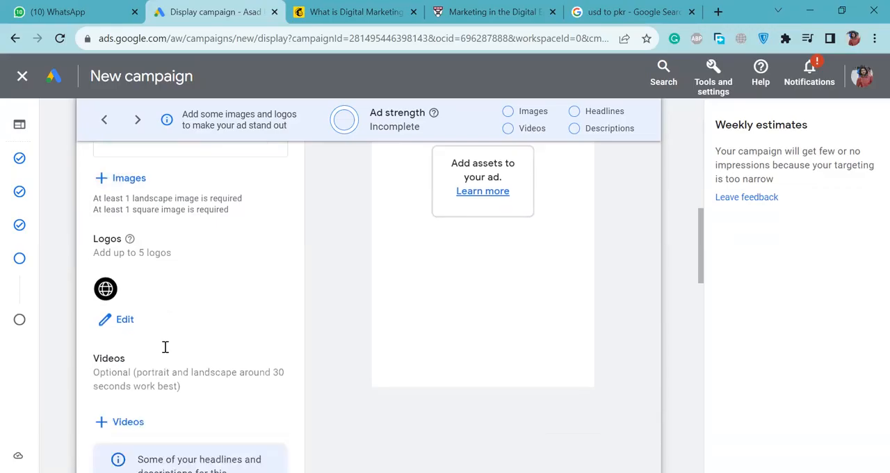
Review the ad's logo, video, headline, long headline and description fields and its additional format and URL options.
scroll(166, 349, up, 1)
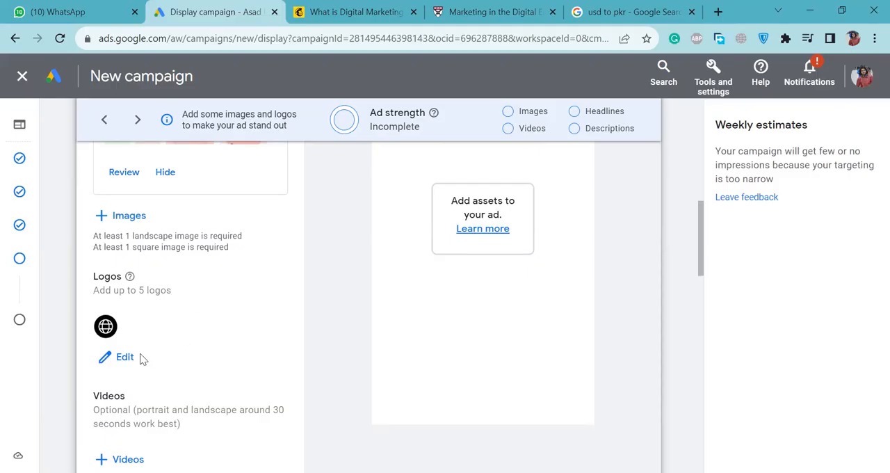
scroll(142, 357, down, 3)
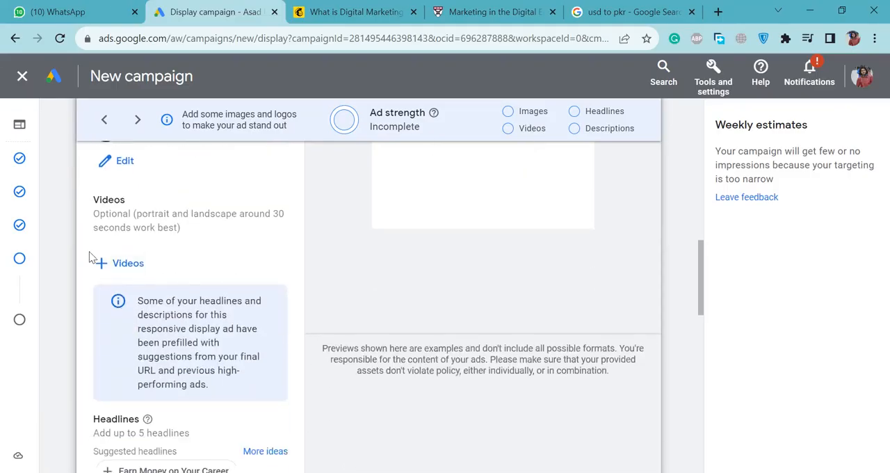
scroll(155, 296, down, 3)
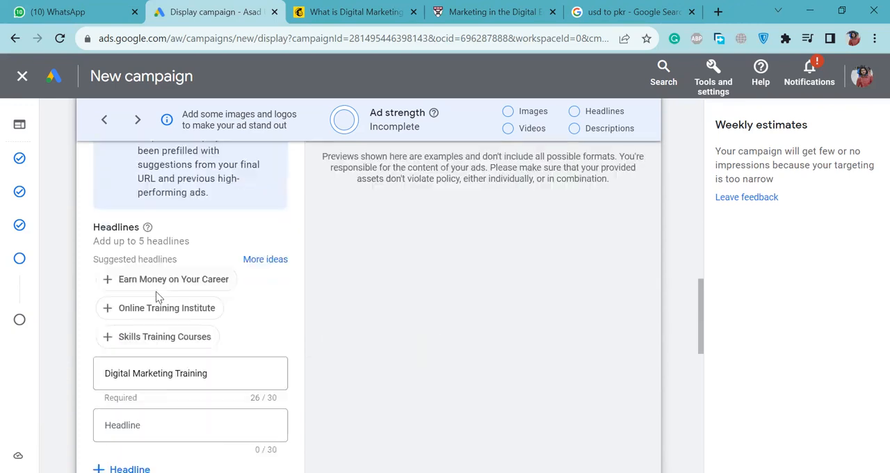
scroll(145, 367, down, 4)
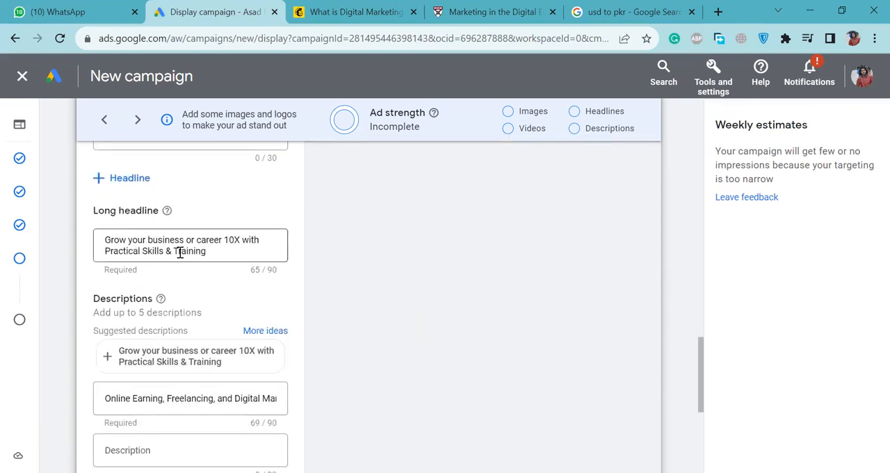
scroll(180, 253, down, 2)
scroll(213, 303, down, 1)
scroll(211, 308, down, 1)
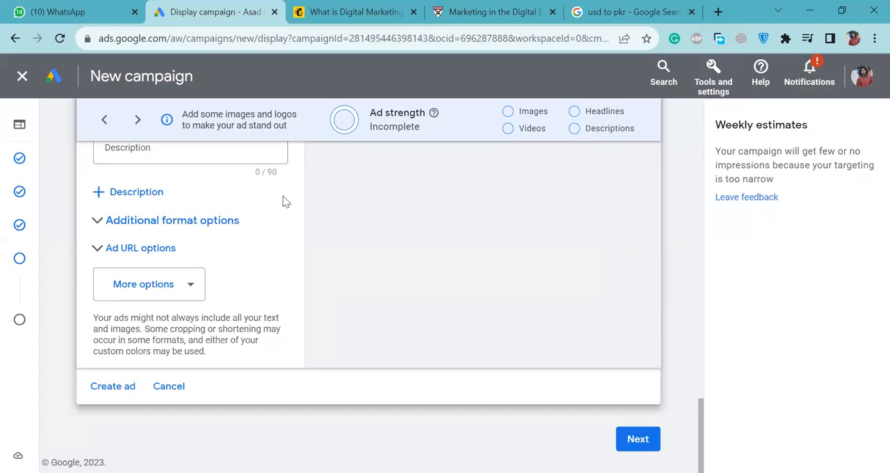
Go back to the Targeting step, read the help on blocked authentication and cancel the identity confirmation.
mouse_move(23, 262)
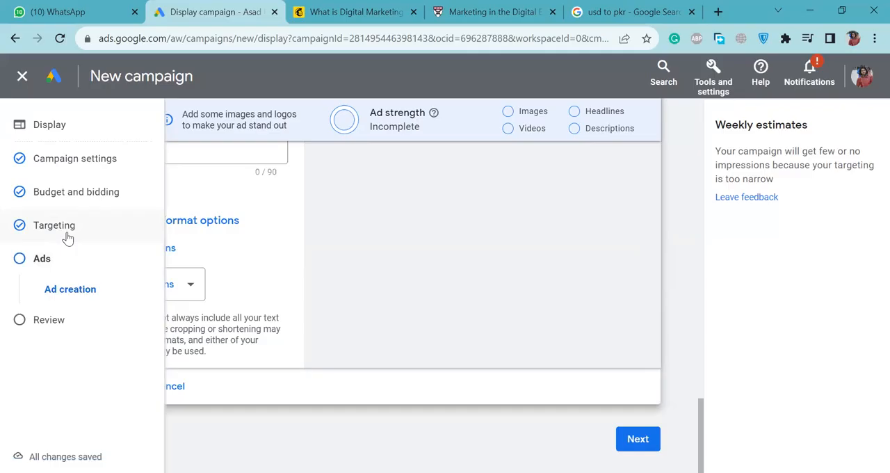
click(67, 235)
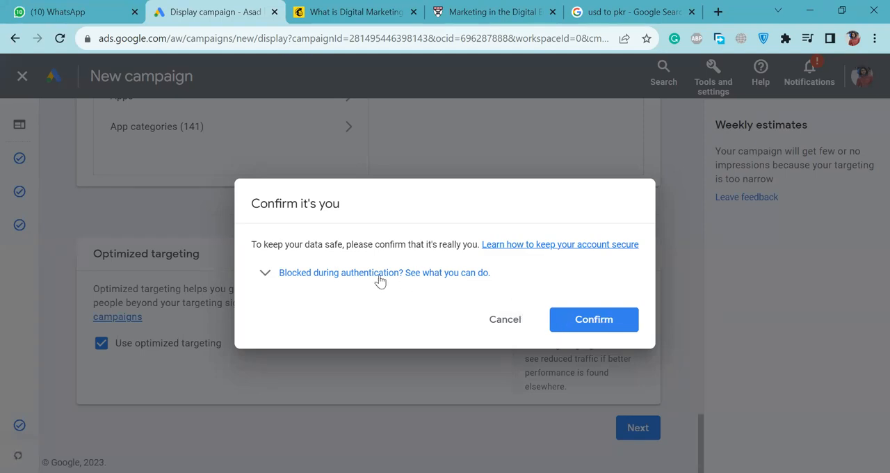
click(459, 273)
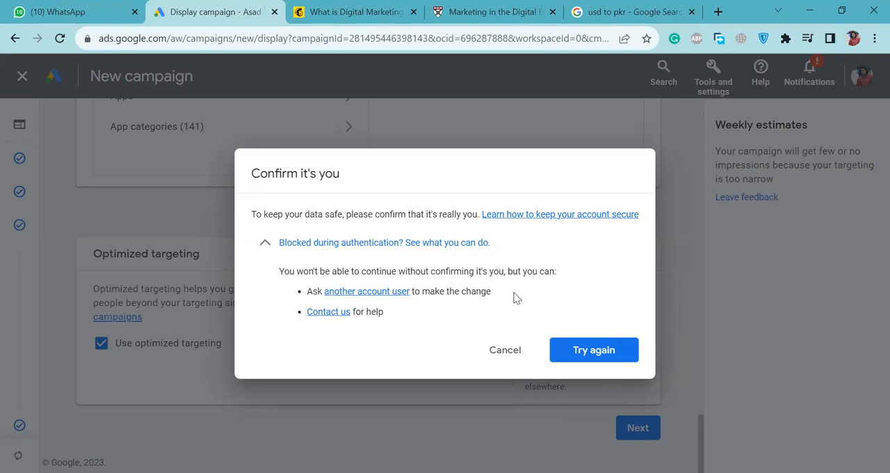
click(499, 349)
click(506, 326)
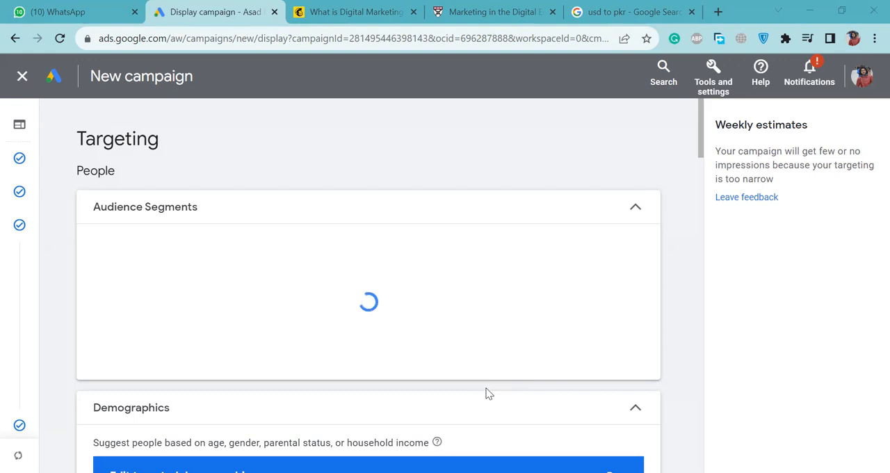
click(719, 12)
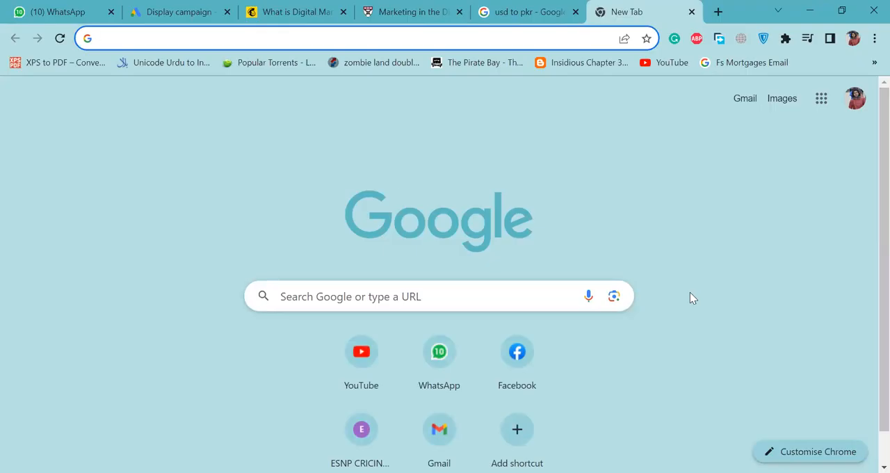
click(214, 7)
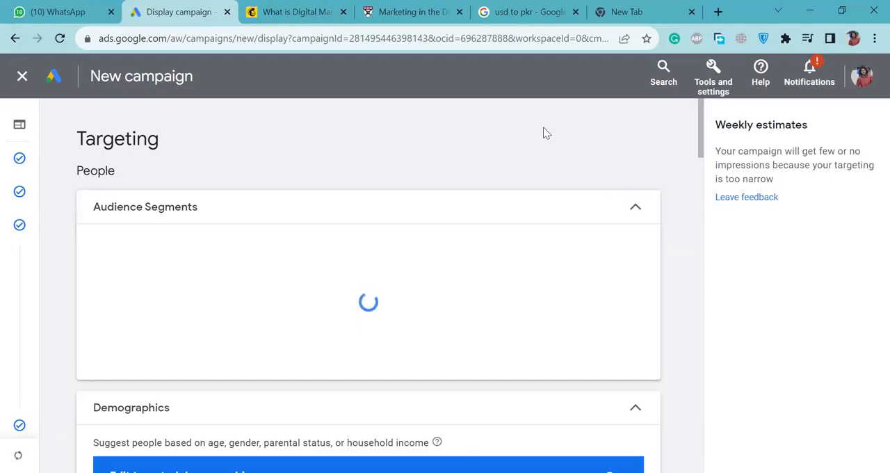
Look over the targeted demographics and exit the new campaign setup.
scroll(430, 160, down, 3)
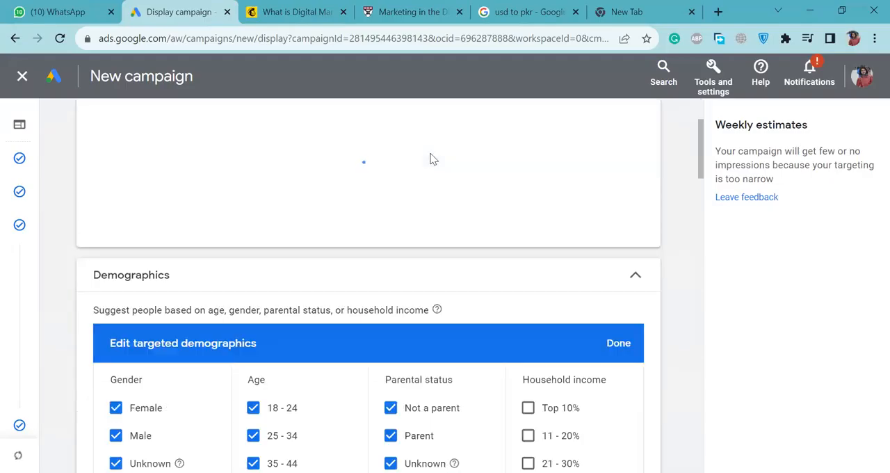
scroll(430, 160, down, 1)
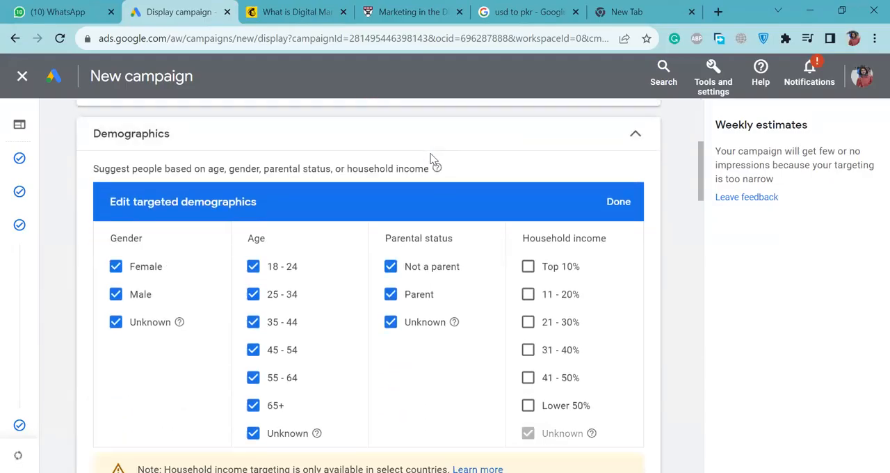
scroll(429, 160, down, 1)
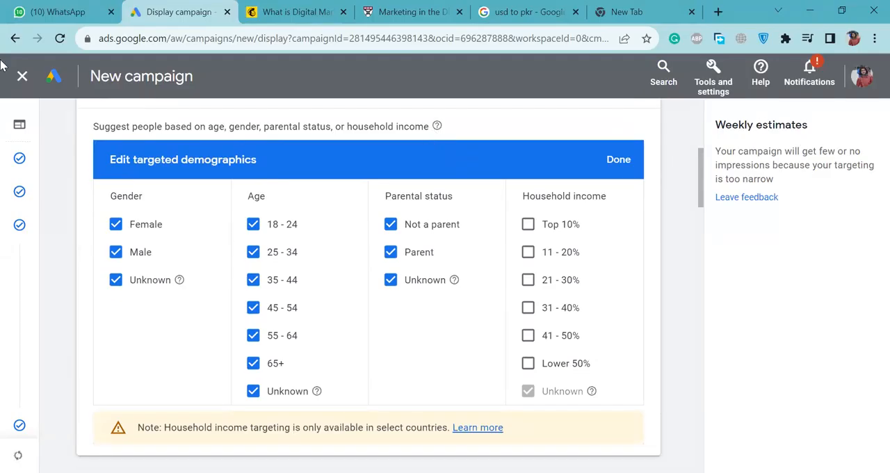
click(21, 77)
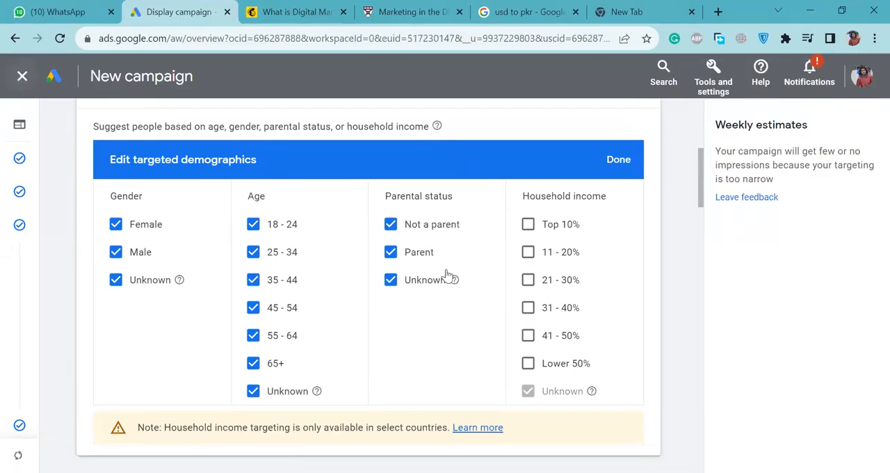